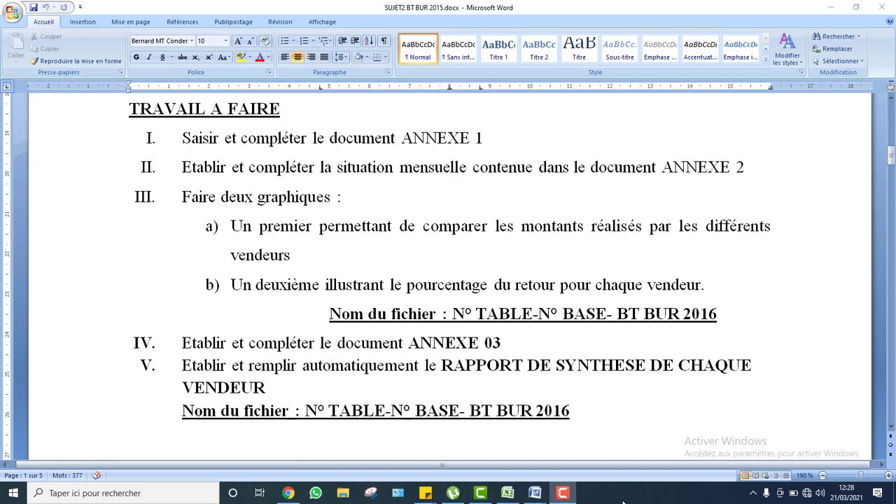
# Look over the salary and sales tables and charts in rapport.docx, and close that document
pyautogui.moveTo(532, 493)
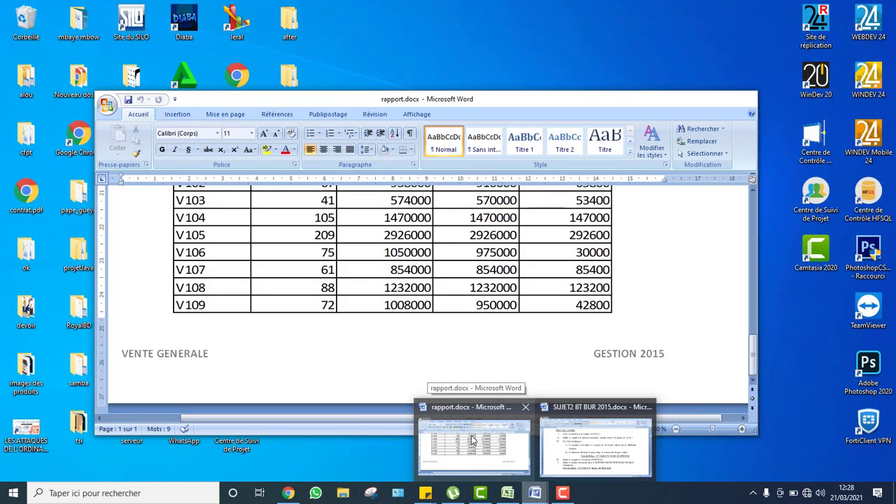
pyautogui.click(473, 439)
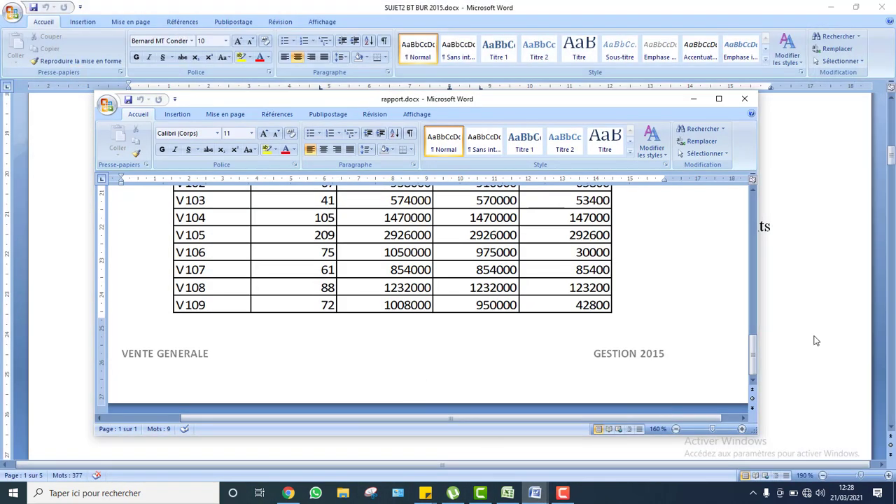
pyautogui.click(718, 98)
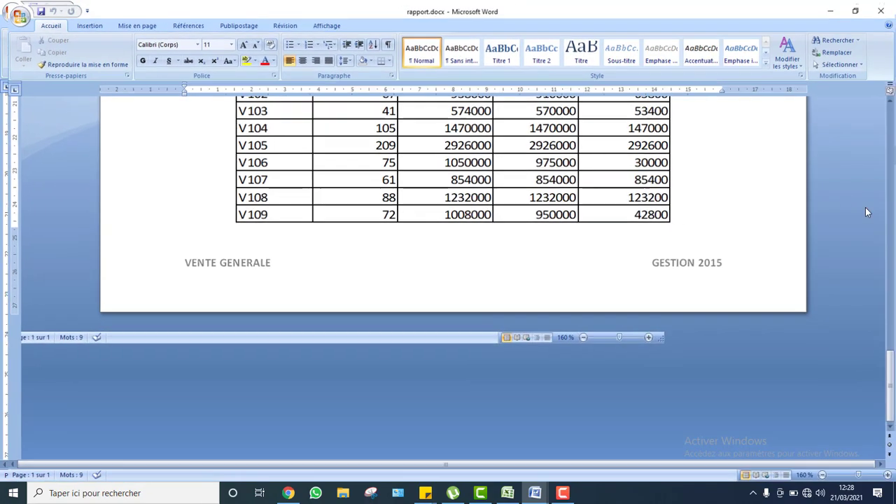
pyautogui.scroll(2, 889, 366)
pyautogui.moveTo(889, 366); pyautogui.dragTo(881, 187)
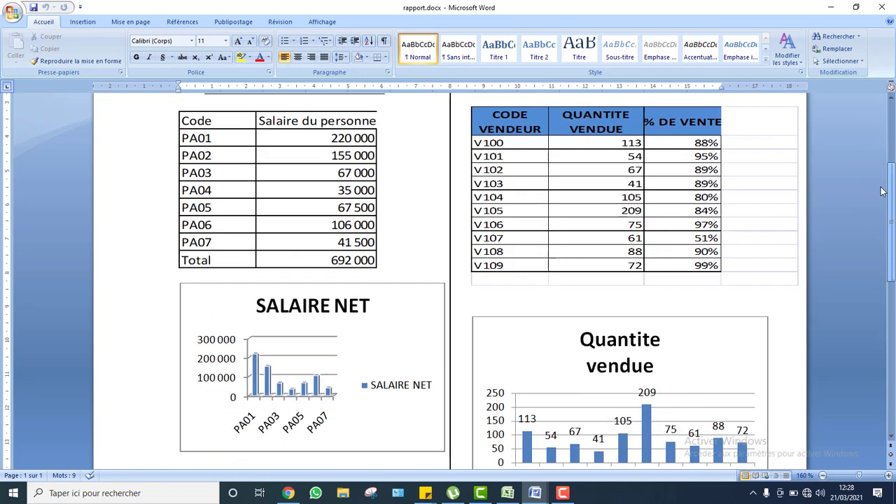
pyautogui.click(884, 7)
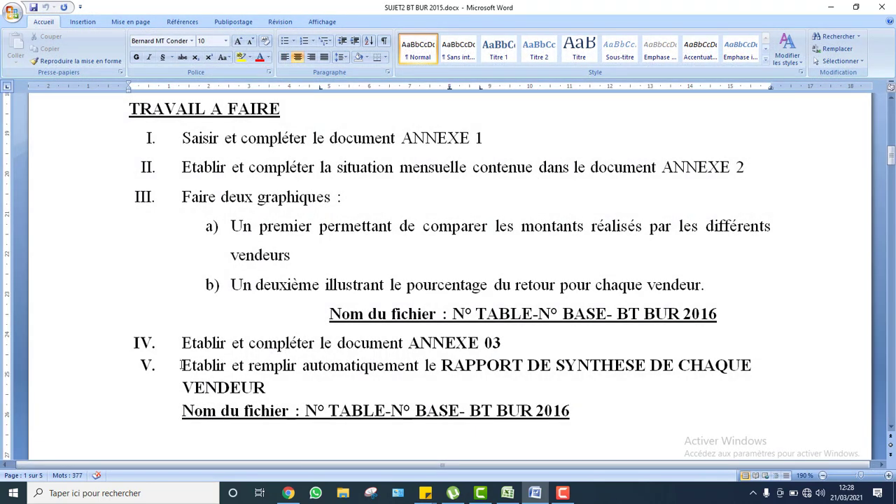
# Read task V of the exam subject and examine the RAPPORT DE SYNTHESE DE CHAQUE VENDEUR form in ANNEXE 4
pyautogui.moveTo(181, 364); pyautogui.dragTo(346, 381)
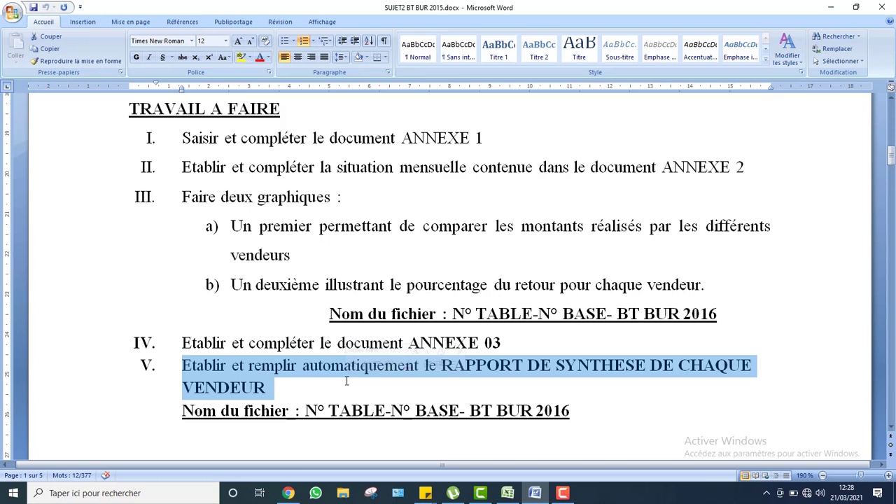
pyautogui.click(418, 293)
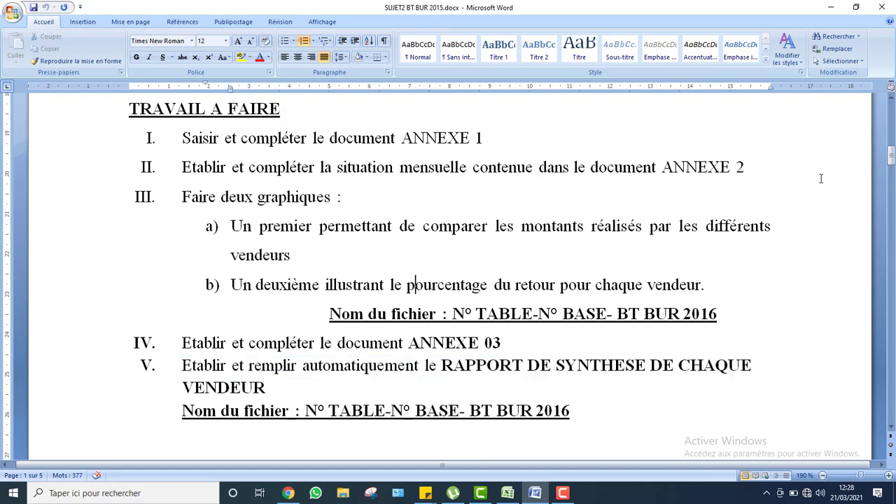
pyautogui.click(890, 160)
pyautogui.moveTo(891, 161); pyautogui.dragTo(891, 367)
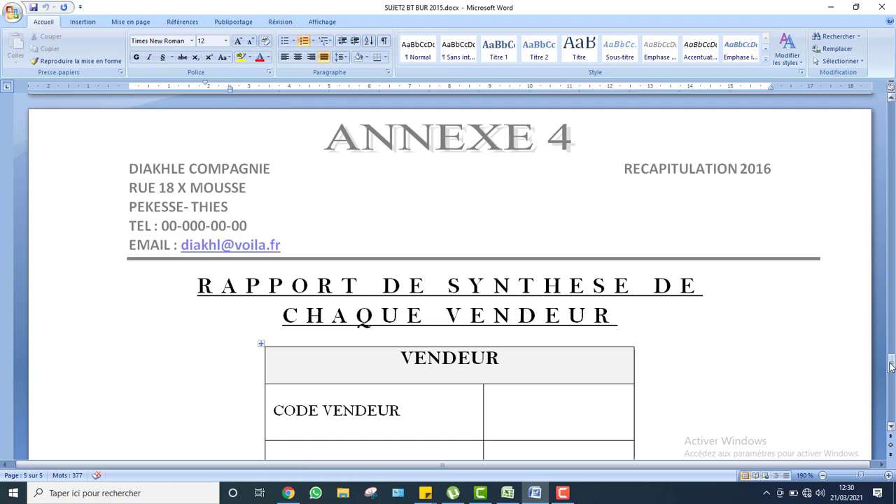
pyautogui.moveTo(890, 367); pyautogui.dragTo(891, 370)
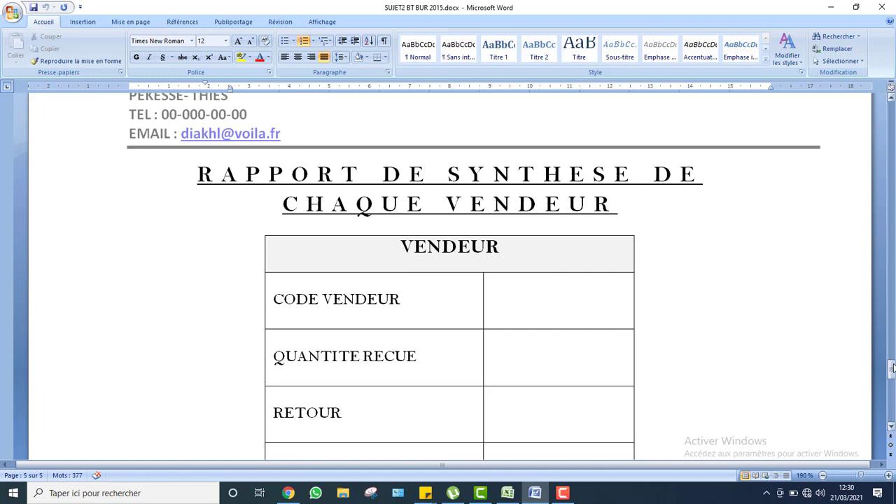
pyautogui.moveTo(893, 367); pyautogui.dragTo(894, 377)
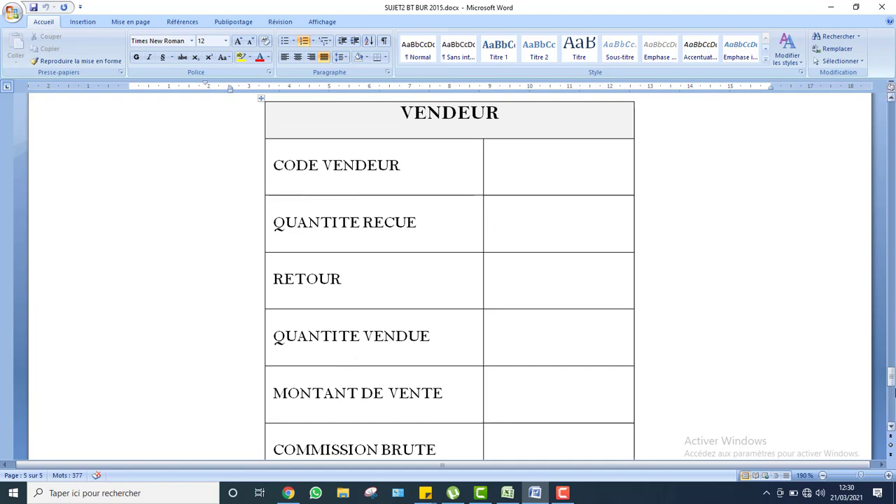
pyautogui.moveTo(892, 391); pyautogui.dragTo(887, 372)
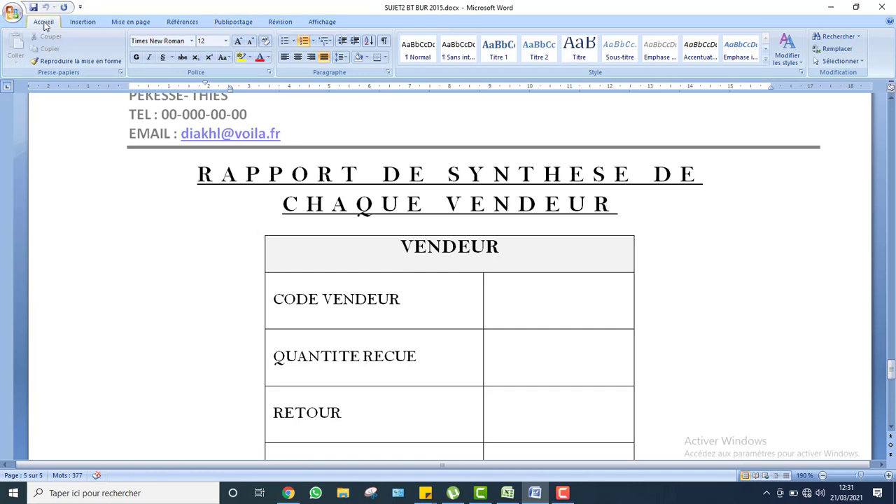
# Examine the mail merge commands available for filling in the seller summary form
pyautogui.click(82, 21)
pyautogui.click(126, 23)
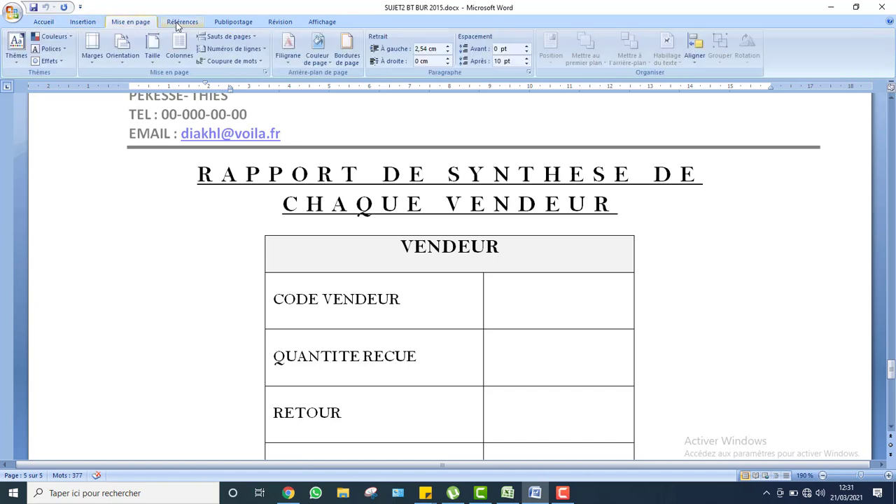
pyautogui.click(183, 21)
pyautogui.click(243, 23)
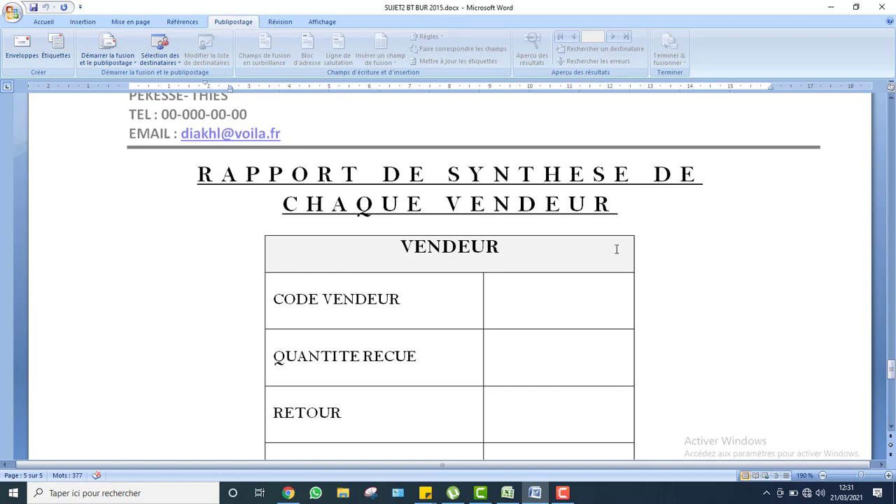
pyautogui.moveTo(891, 376)
pyautogui.mouseDown()
pyautogui.moveTo(891, 406)
pyautogui.moveTo(892, 379)
pyautogui.mouseUp()
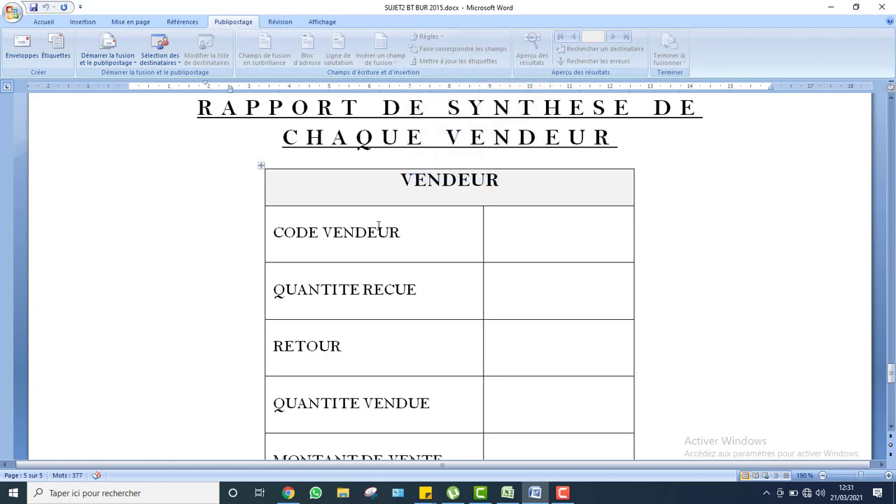
# Write the two note lines "Lettre type" and "Source de données" beside the VENDEUR table
pyautogui.click(507, 230)
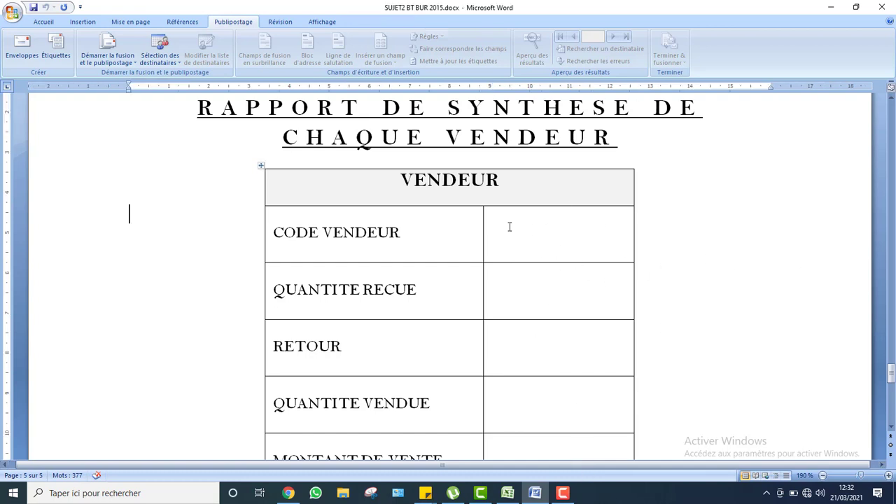
pyautogui.write('lettre')
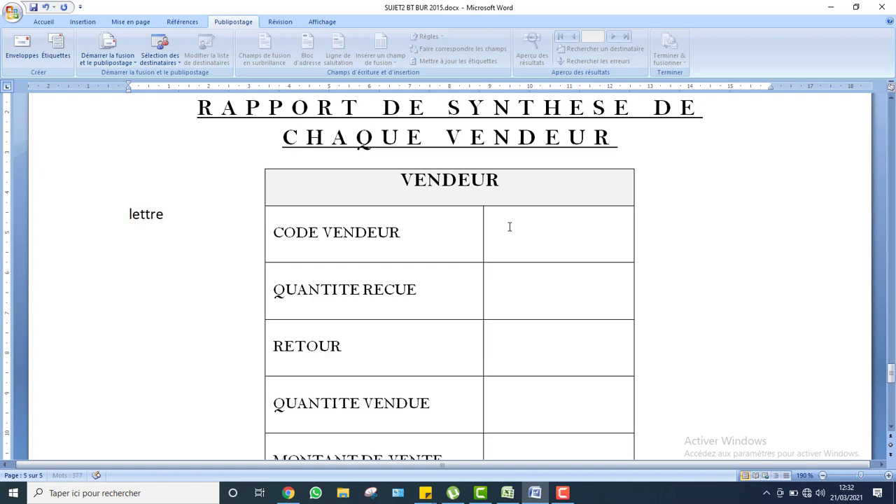
pyautogui.write(' type')
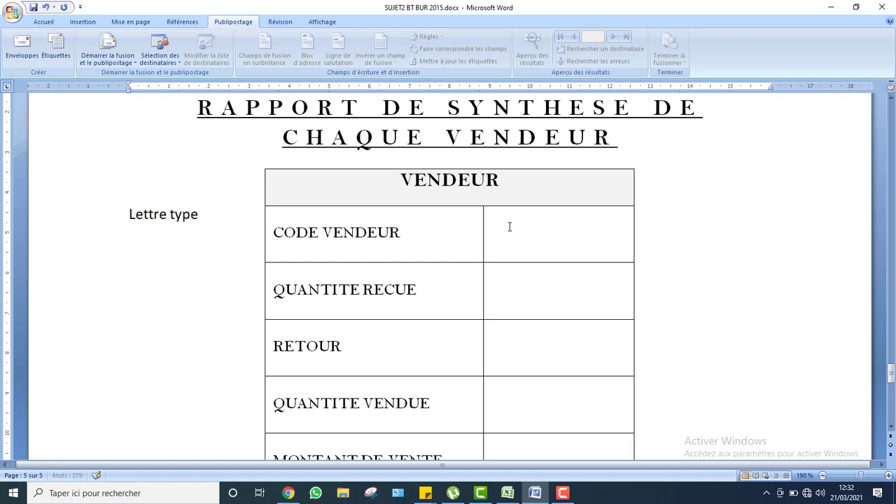
pyautogui.press('Return')
pyautogui.write('sou')
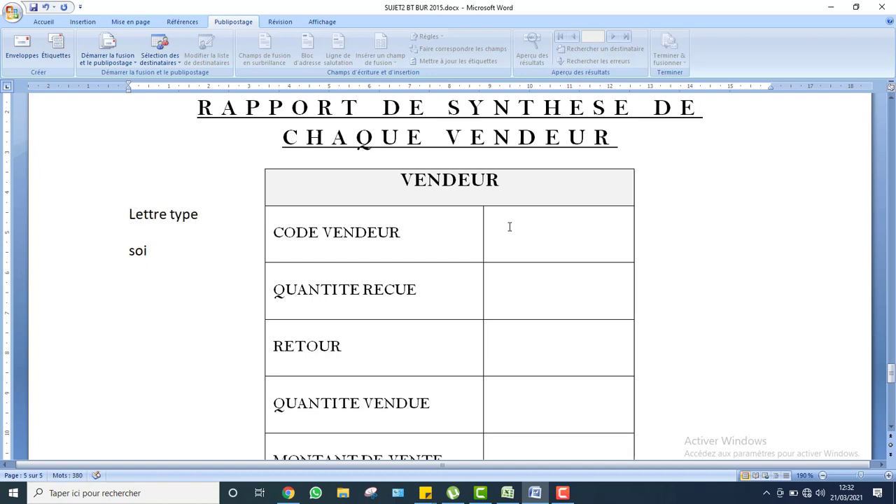
pyautogui.write('rse')
pyautogui.press('BackSpace')
pyautogui.press('BackSpace')
pyautogui.press('BackSpace')
pyautogui.write('ce de don')
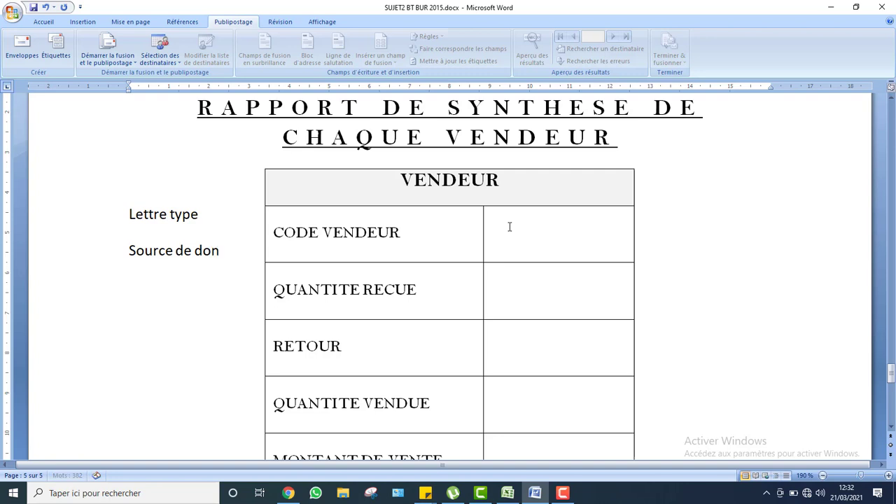
pyautogui.write('nées')
# Highlight the "Lettre type" and "Source de données" notes in turn, and delete both lines
pyautogui.moveTo(129, 210); pyautogui.dragTo(209, 215)
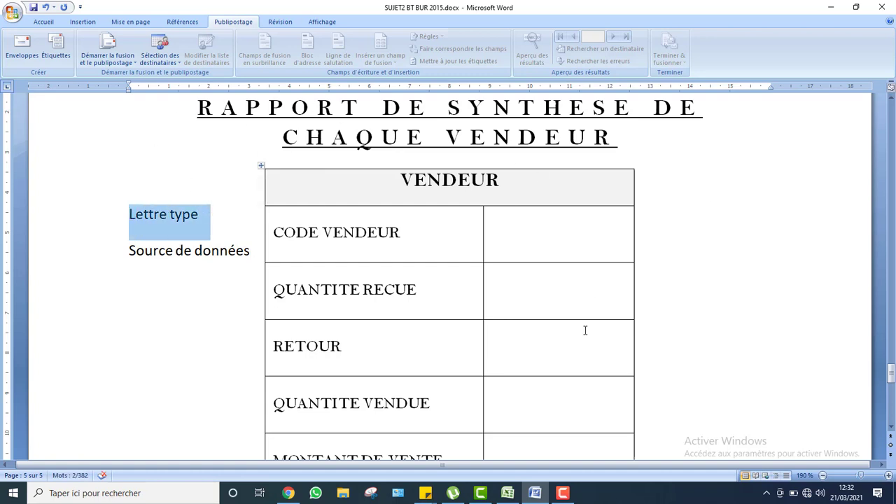
pyautogui.moveTo(130, 250); pyautogui.dragTo(250, 250)
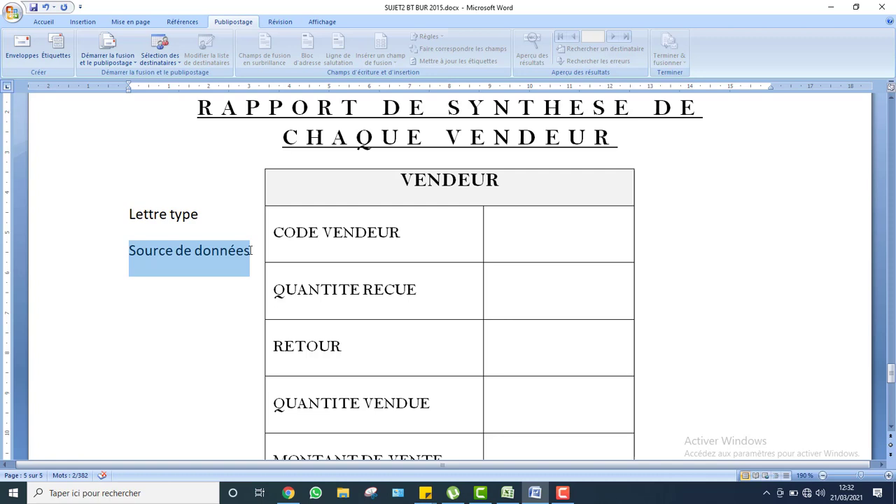
pyautogui.click(129, 214)
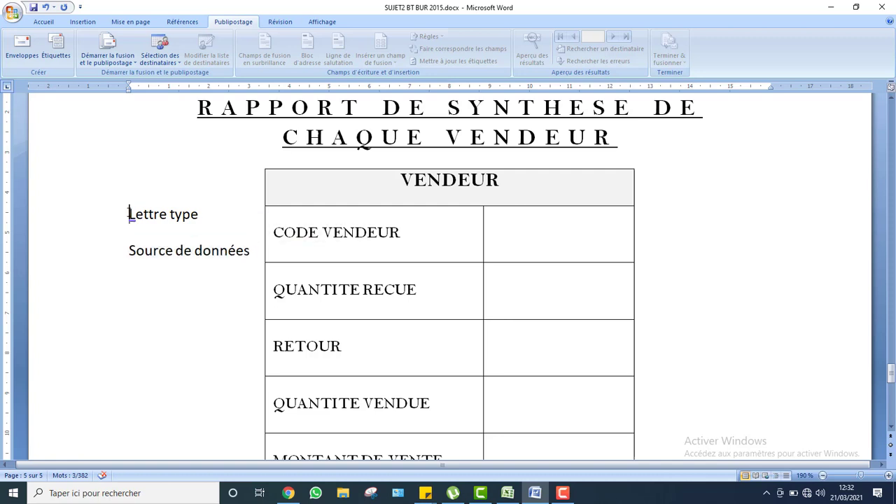
pyautogui.moveTo(129, 214); pyautogui.dragTo(226, 247)
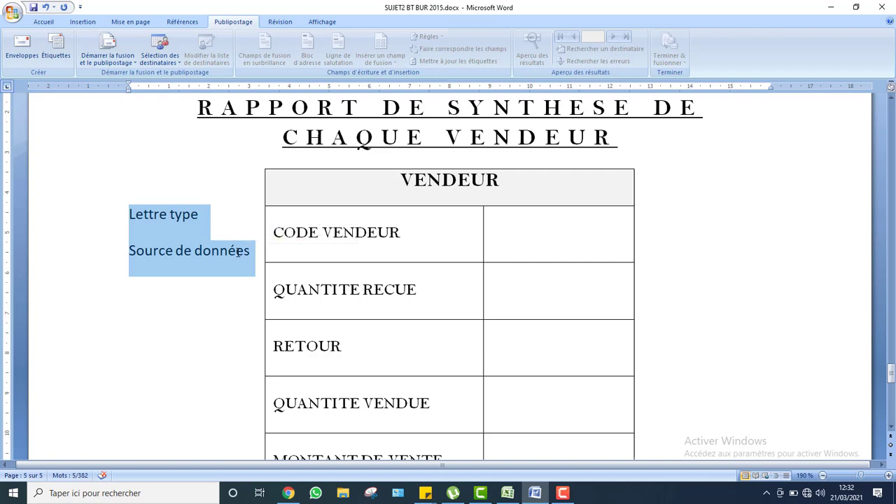
pyautogui.press('Delete')
pyautogui.moveTo(892, 382); pyautogui.dragTo(891, 374)
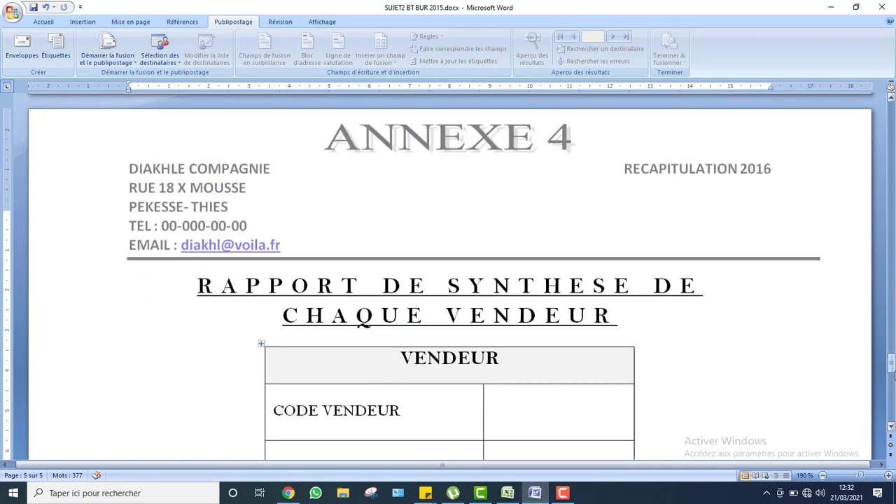
# Switch to the desktop and open the folder that stands apart from the other icons
pyautogui.click(895, 493)
pyautogui.click(469, 156)
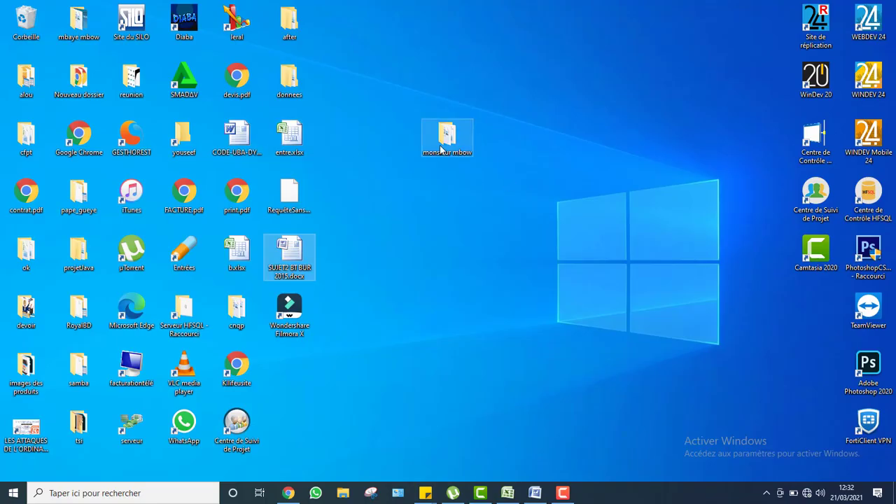
pyautogui.click(450, 151)
pyautogui.press('Return')
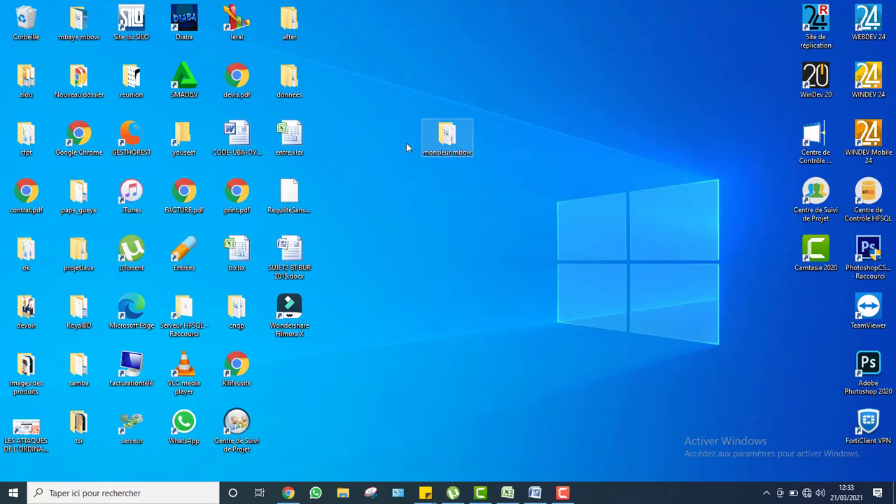
pyautogui.doubleClick(448, 136)
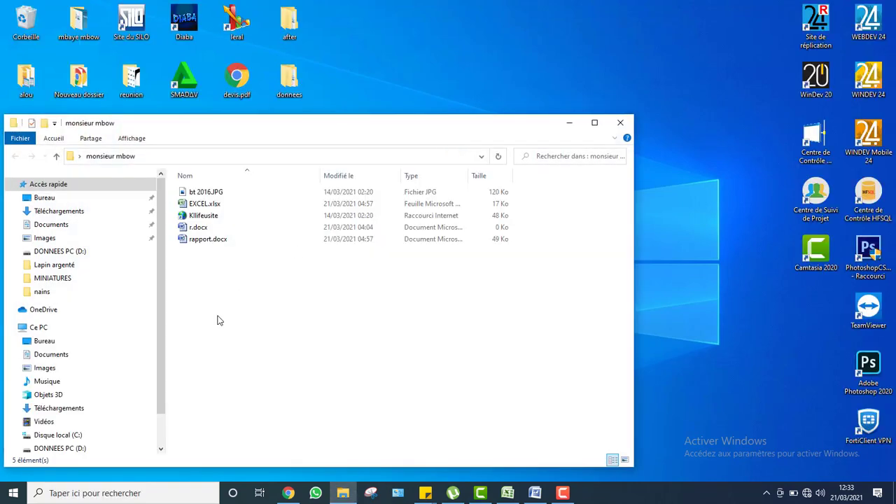
# Create a new Word document named publipostage.docx in the folder and open it
pyautogui.rightClick(220, 315)
pyautogui.moveTo(273, 453)
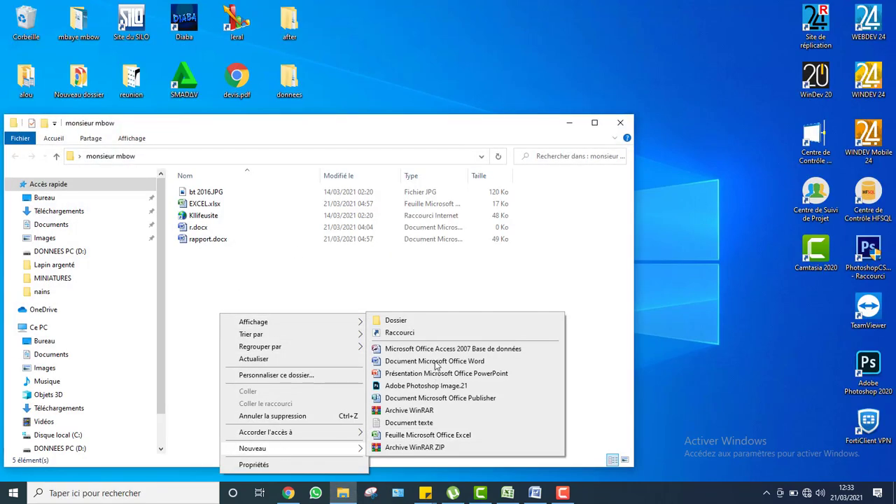
pyautogui.click(410, 361)
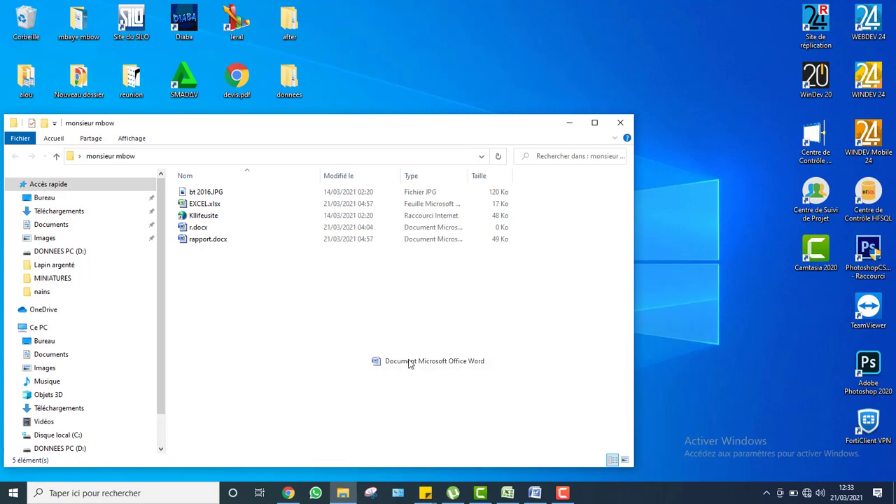
pyautogui.write('publipostage.docx')
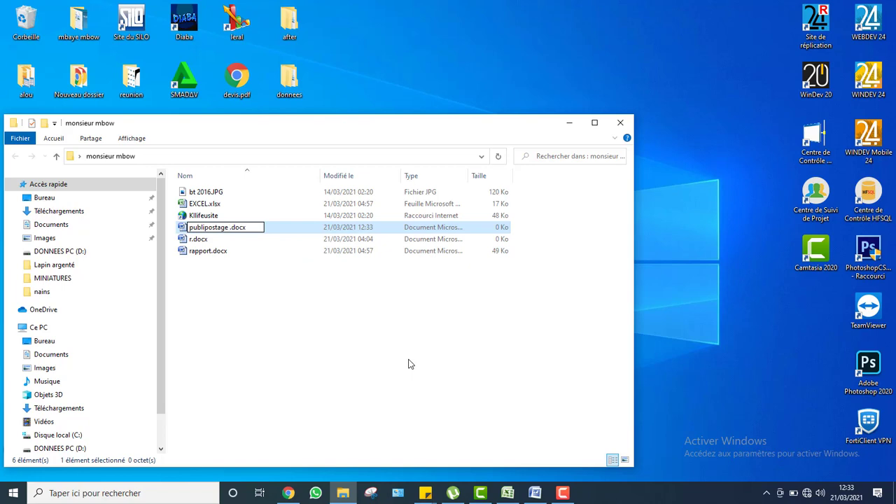
pyautogui.press('Return')
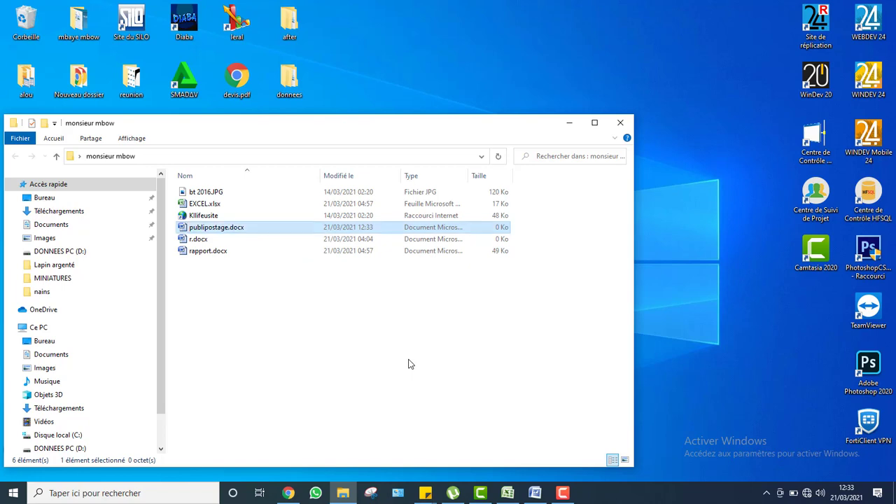
pyautogui.doubleClick(197, 232)
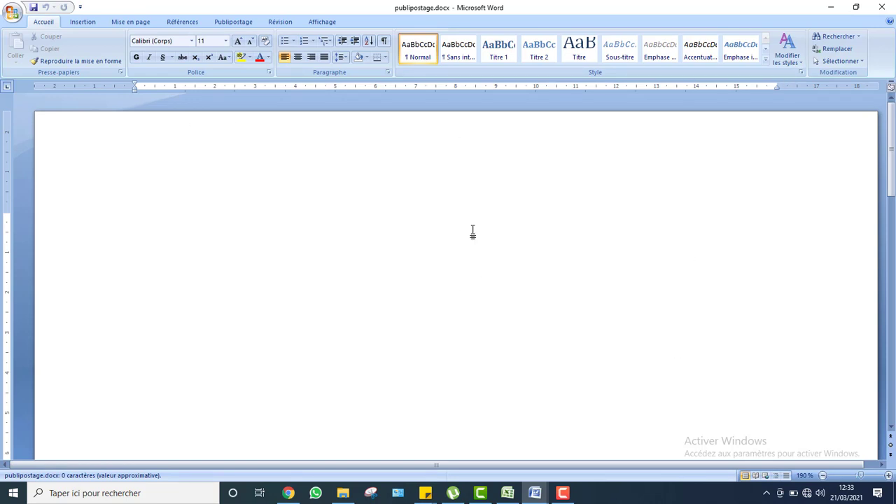
# Return to SUJET2 BT BUR 2015.docx and copy the whole text of the ANNEXE 4 page header
pyautogui.click(544, 499)
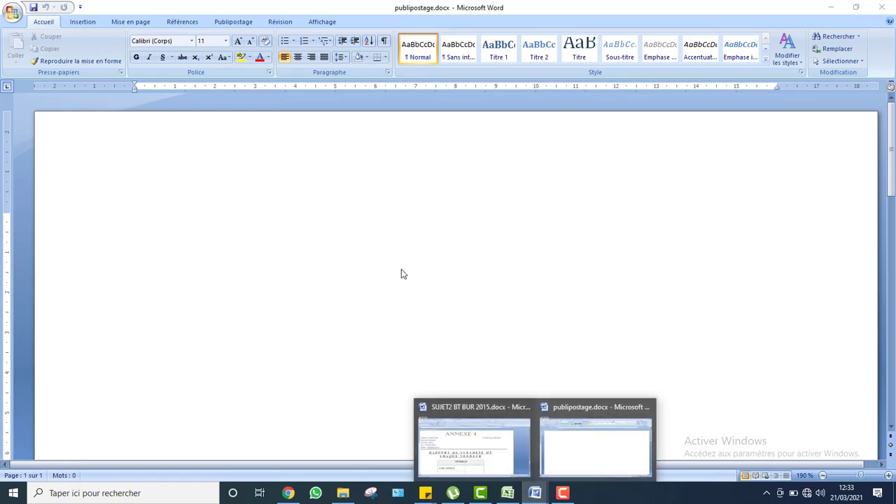
pyautogui.click(455, 418)
pyautogui.doubleClick(196, 210)
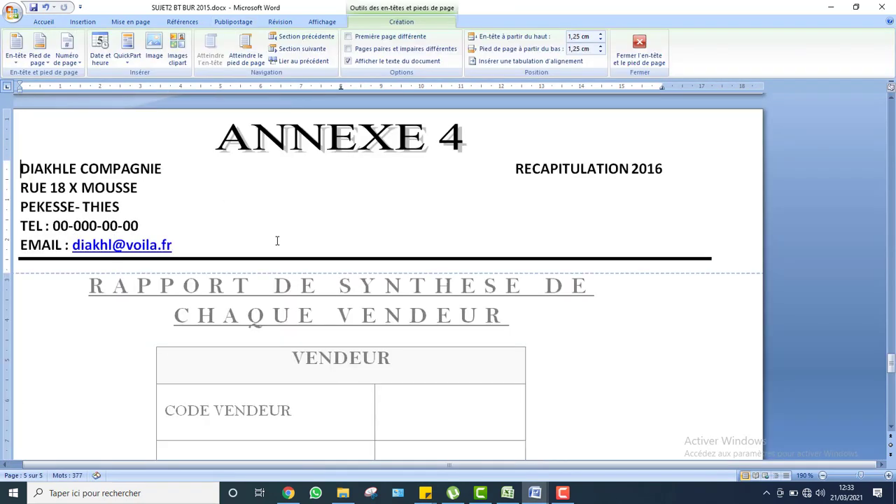
pyautogui.hotkey('ctrl', 'a')
pyautogui.hotkey('ctrl', 'c')
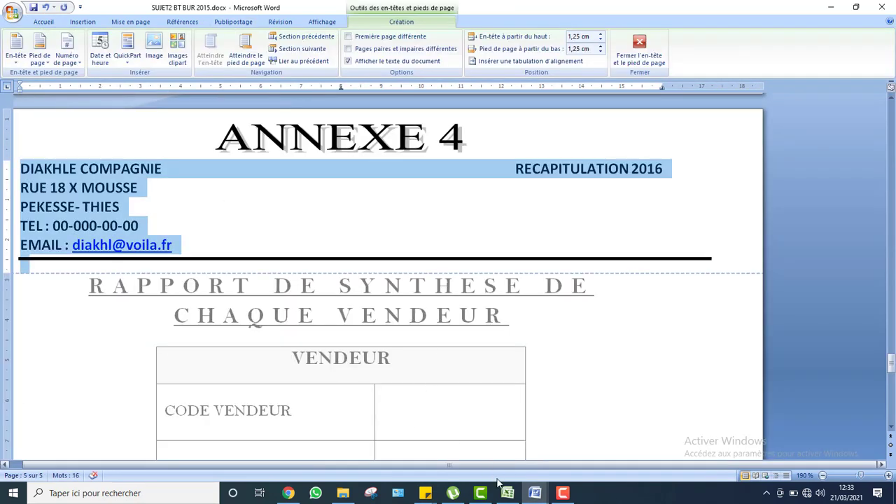
# Paste the copied company header into the page header of publipostage.docx, remove its extra blank line and return to the body
pyautogui.click(535, 493)
pyautogui.click(595, 441)
pyautogui.doubleClick(207, 137)
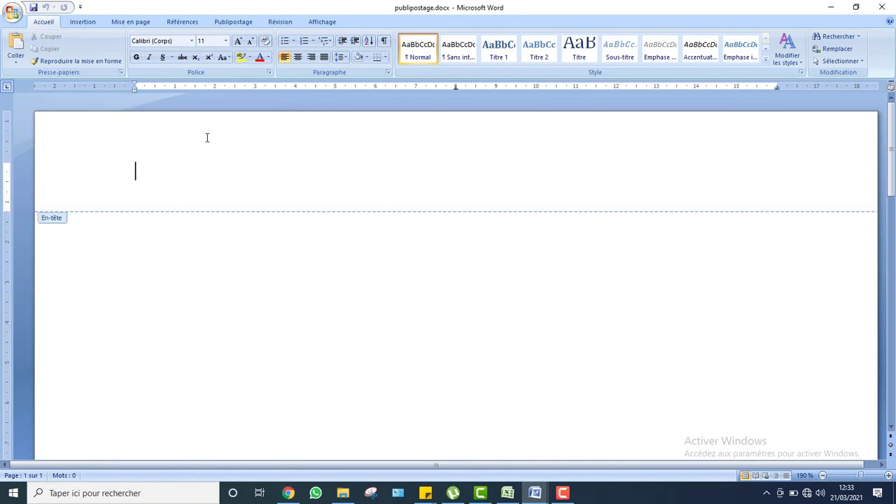
pyautogui.hotkey('ctrl', 'v')
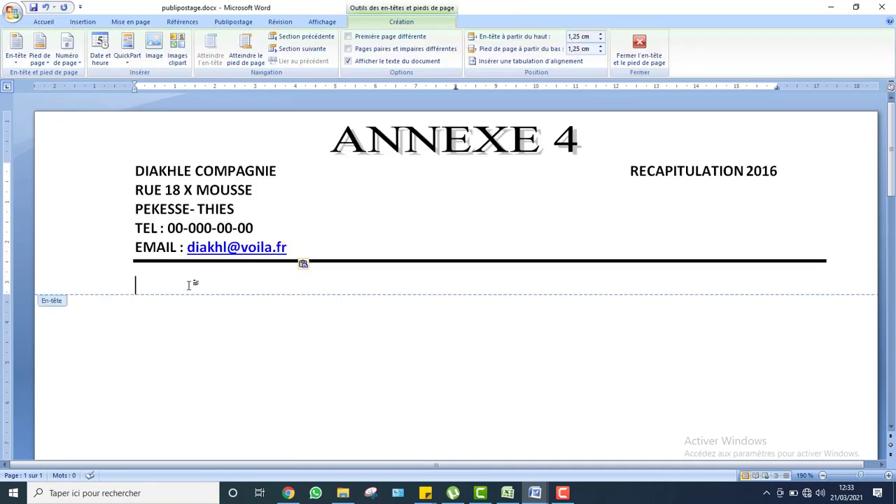
pyautogui.press('BackSpace')
pyautogui.click(457, 171)
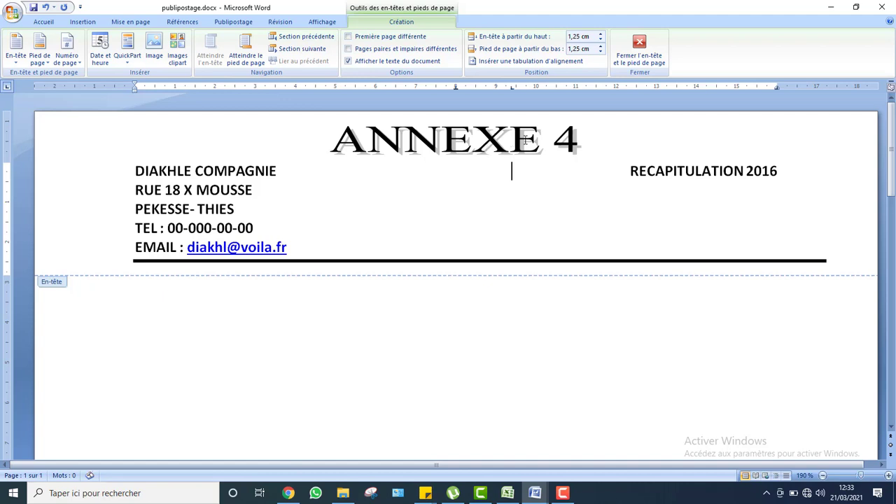
pyautogui.doubleClick(584, 371)
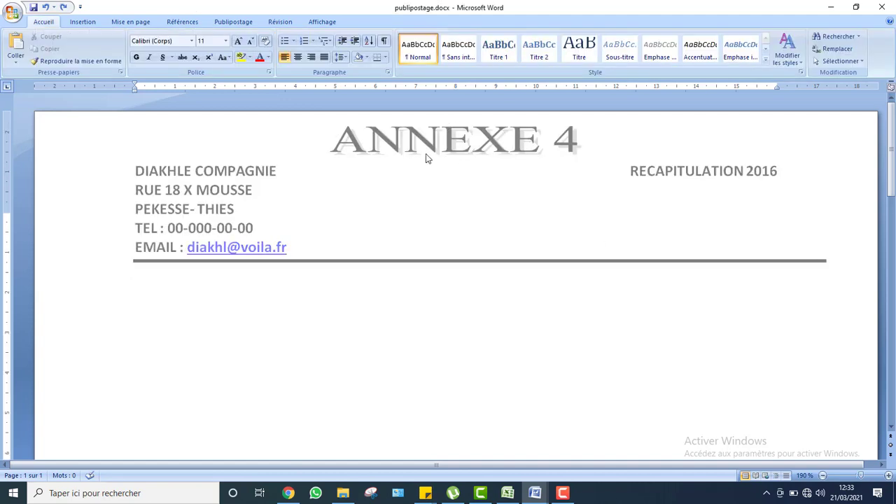
# Delete the ANNEXE 4 WordArt from the page header and return to the document body
pyautogui.doubleClick(402, 131)
pyautogui.click(402, 132)
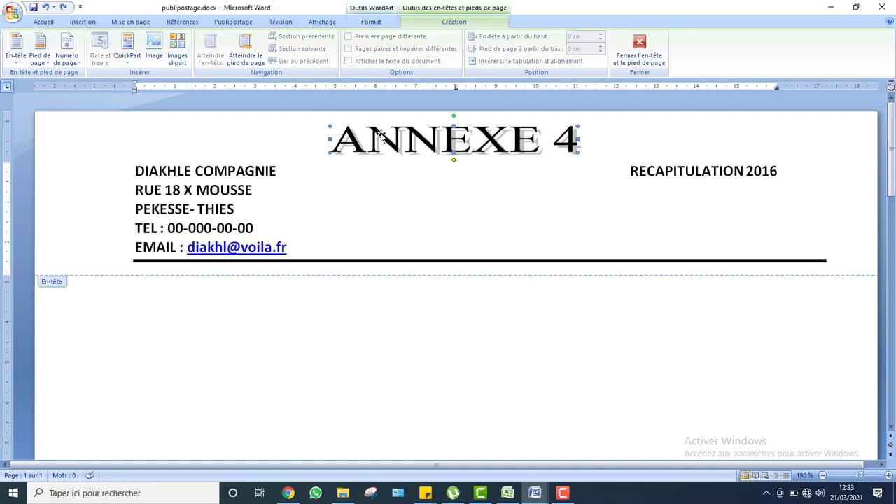
pyautogui.press('Delete')
pyautogui.doubleClick(231, 326)
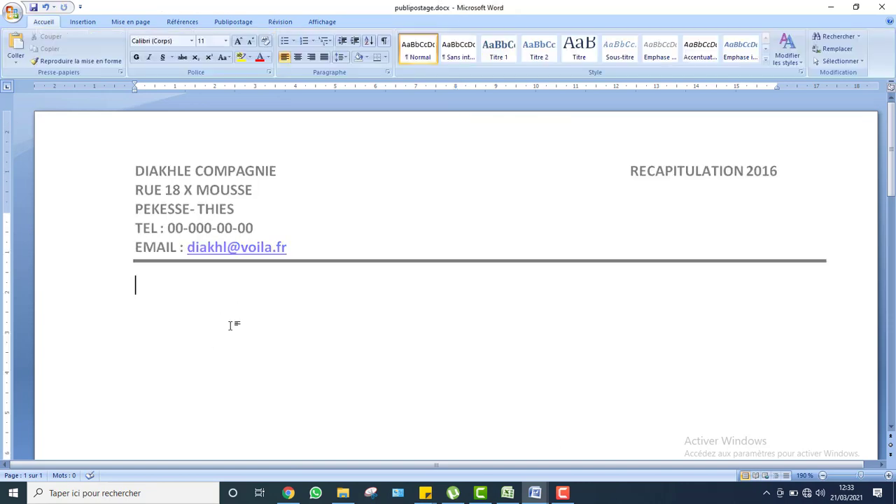
# Copy the title "RAPPORT DE SYNTHESE DE CHAQUE VENDEUR" from SUJET2 BT BUR 2015.docx into the body of publipostage.docx
pyautogui.moveTo(541, 497)
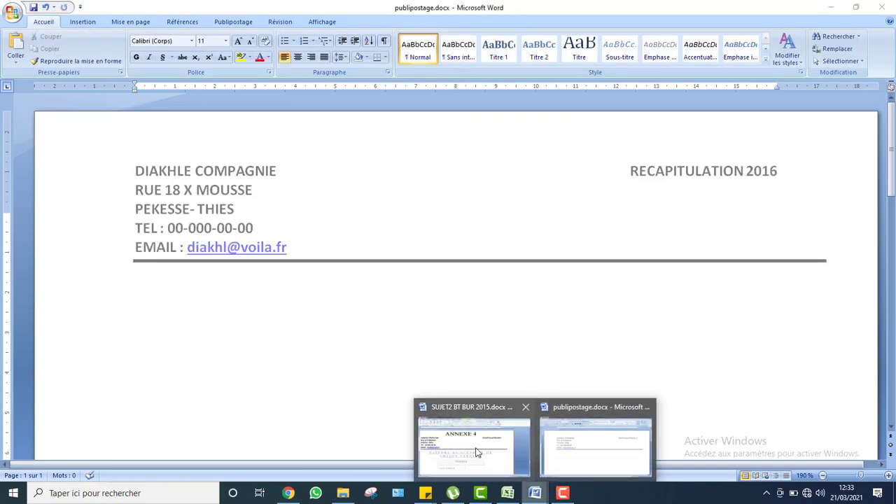
pyautogui.click(476, 453)
pyautogui.doubleClick(448, 274)
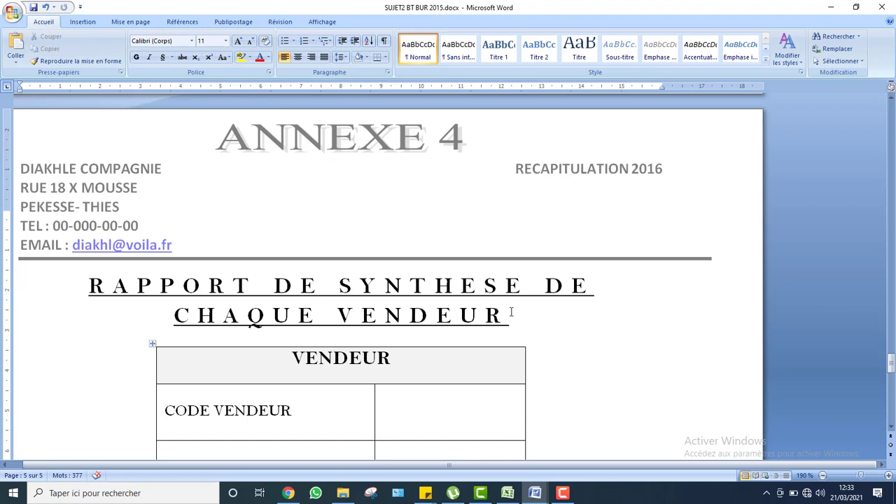
pyautogui.moveTo(510, 315); pyautogui.dragTo(115, 289)
pyautogui.hotkey('ctrl', 'c')
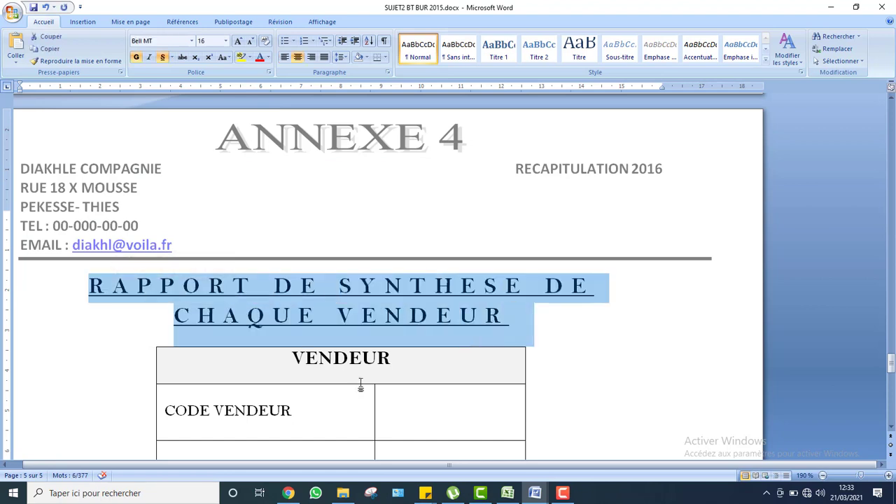
pyautogui.click(535, 493)
pyautogui.click(572, 459)
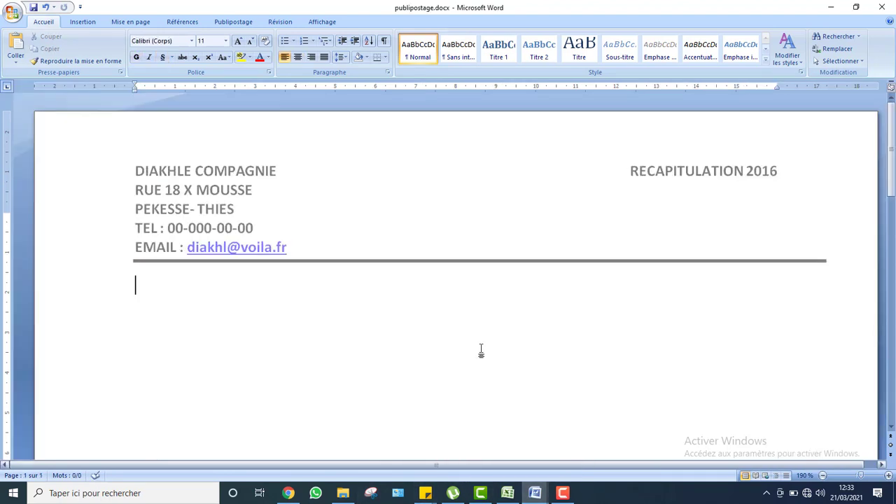
pyautogui.hotkey('ctrl', 'v')
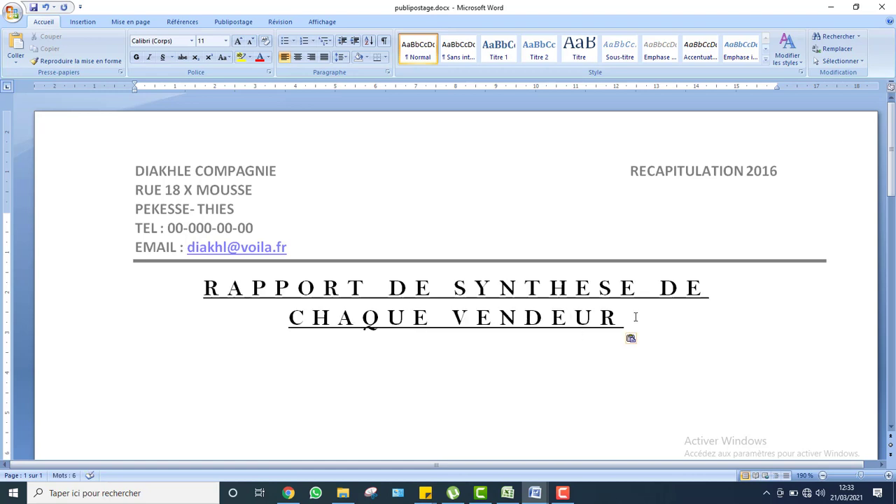
# Clear all formatting from the pasted report title and centre it
pyautogui.moveTo(635, 317); pyautogui.dragTo(182, 260)
pyautogui.click(265, 40)
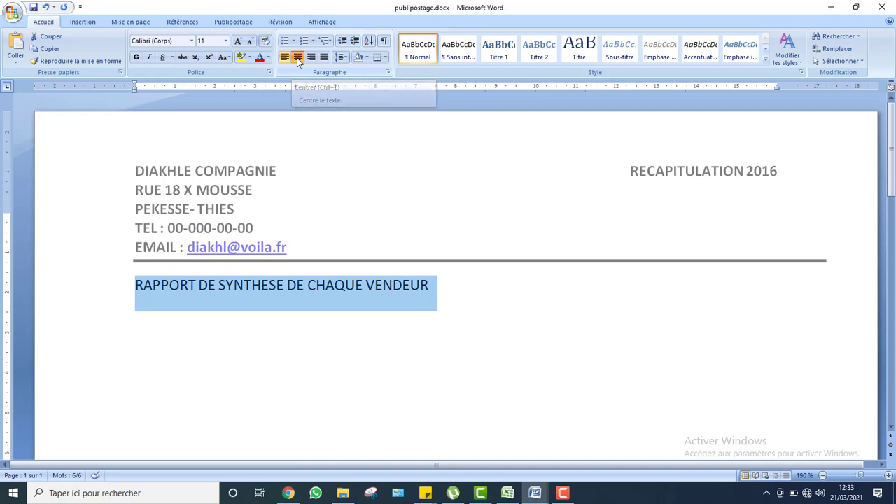
pyautogui.click(297, 57)
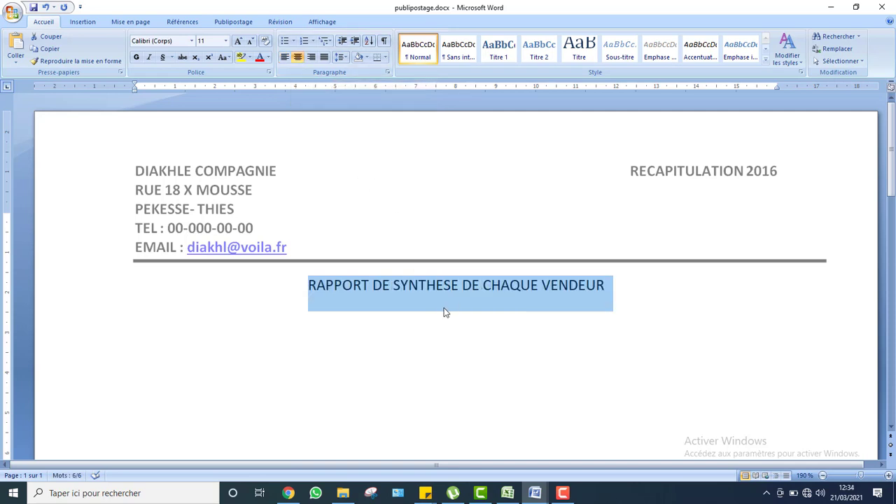
# Set the title's character spacing to Étendu by 7 pt
pyautogui.click(270, 74)
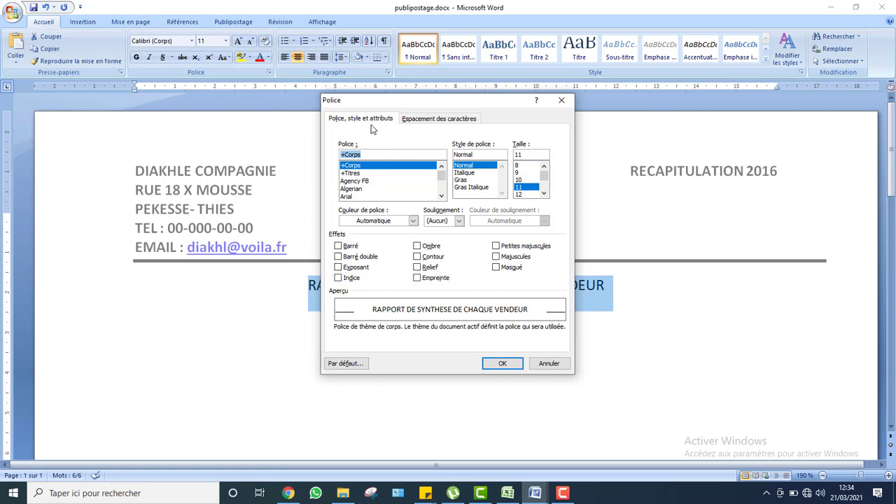
pyautogui.click(430, 120)
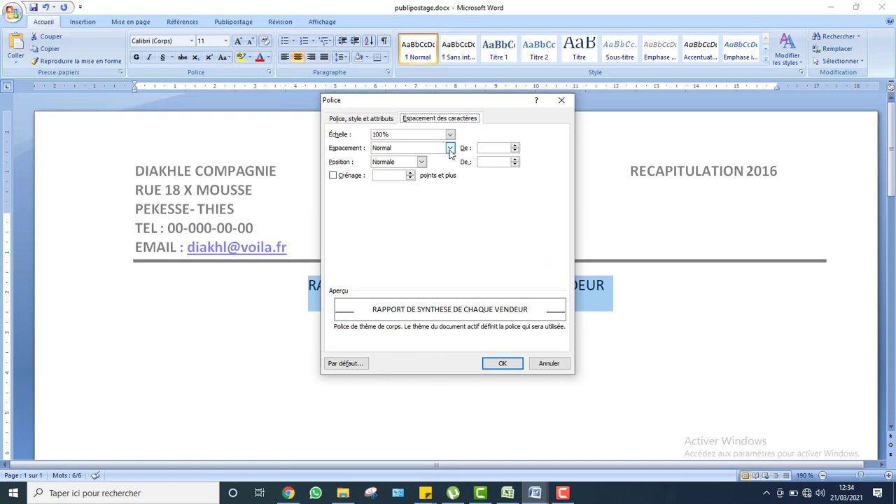
pyautogui.click(450, 149)
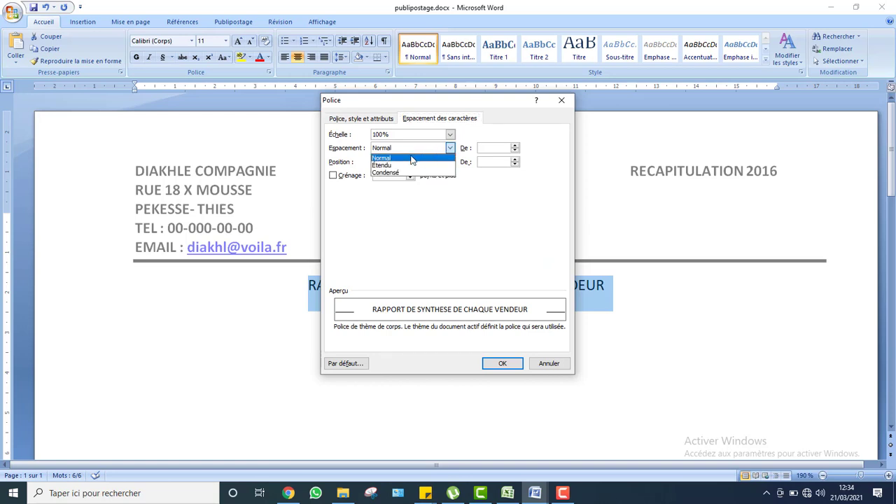
pyautogui.click(392, 166)
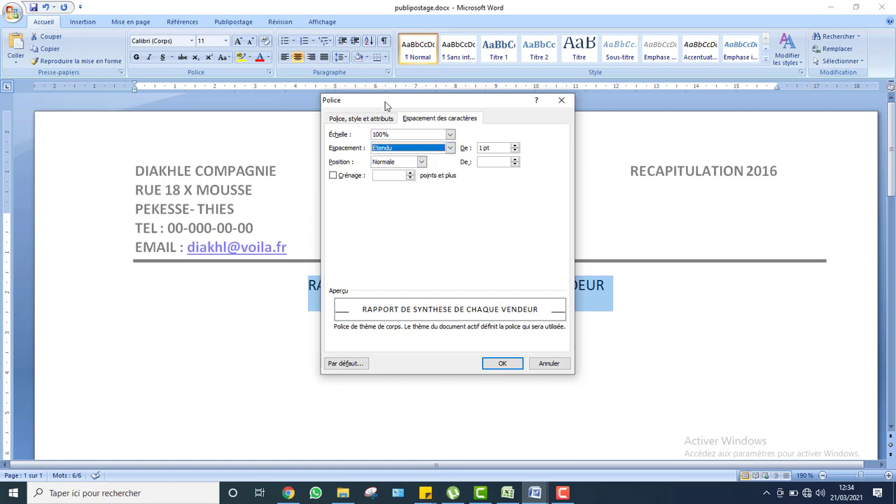
pyautogui.moveTo(385, 101); pyautogui.dragTo(530, 110)
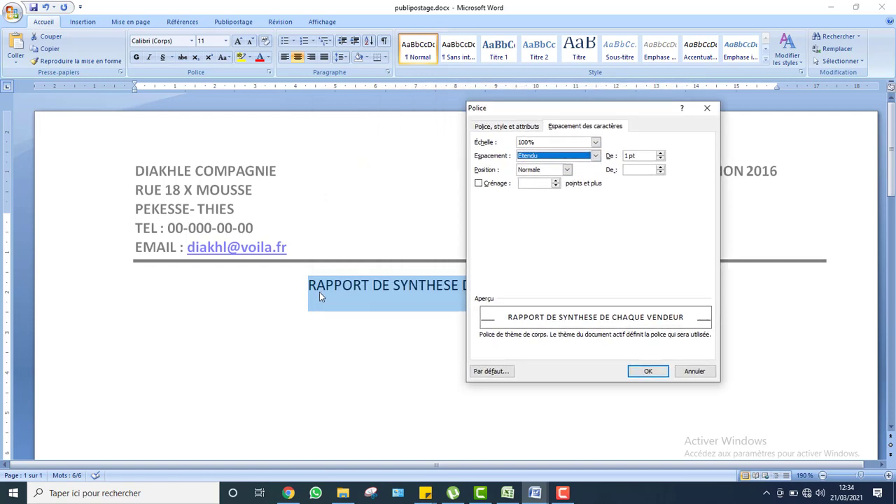
pyautogui.click(659, 153)
pyautogui.click(659, 153)
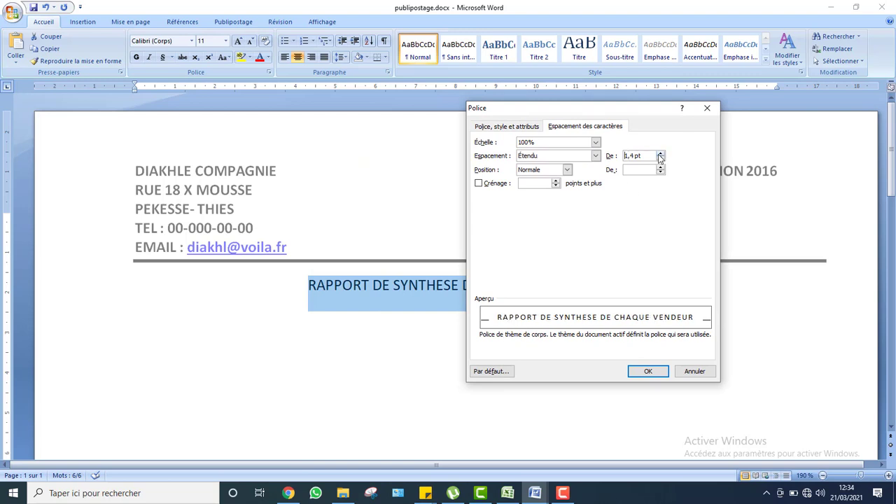
pyautogui.moveTo(659, 157); pyautogui.dragTo(660, 157)
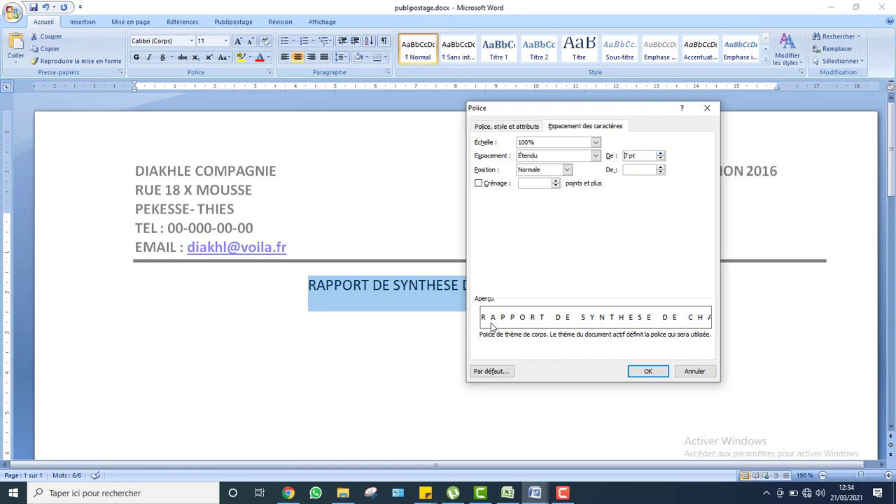
pyautogui.click(648, 372)
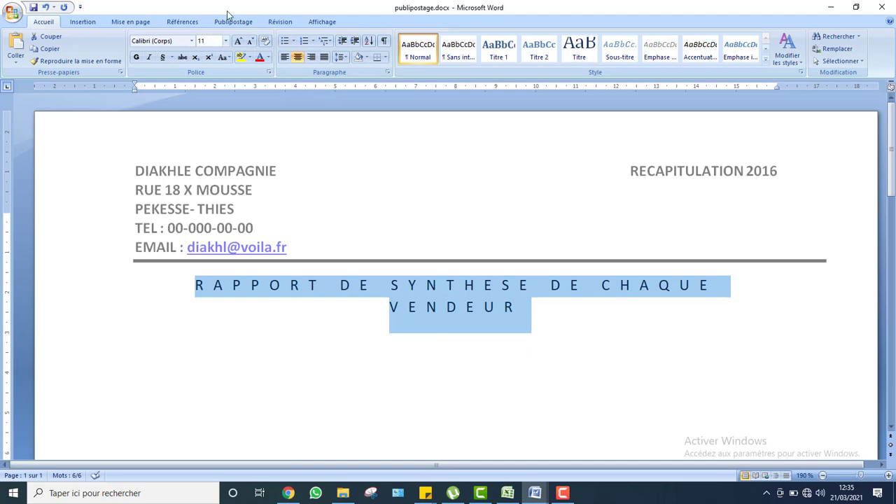
# Format the report title in the Elephant font at size 12, and place the cursor on the line below it
pyautogui.click(191, 40)
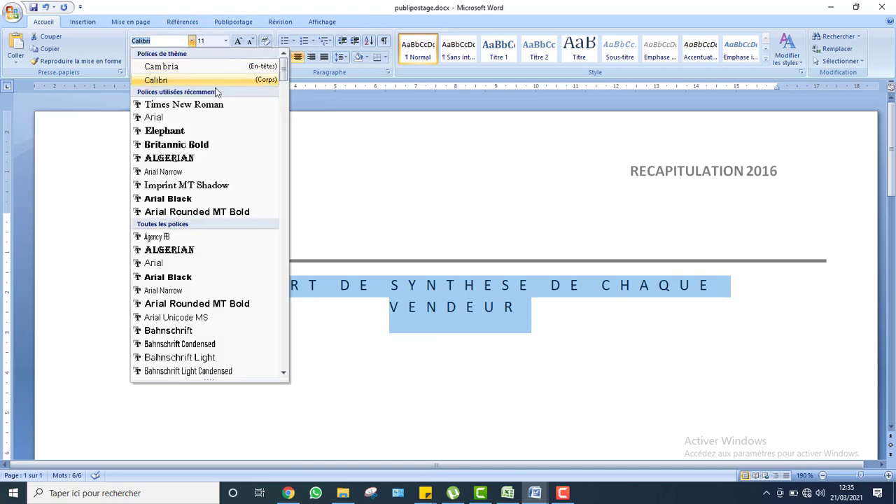
pyautogui.click(199, 132)
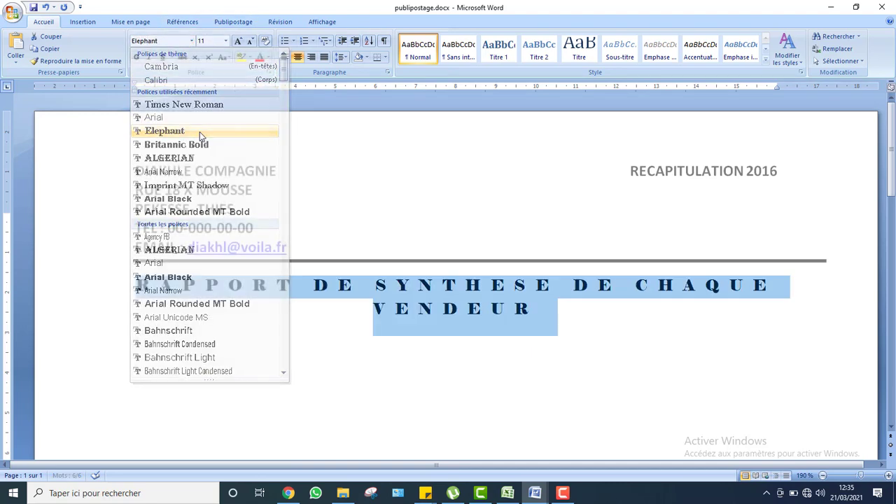
pyautogui.click(239, 43)
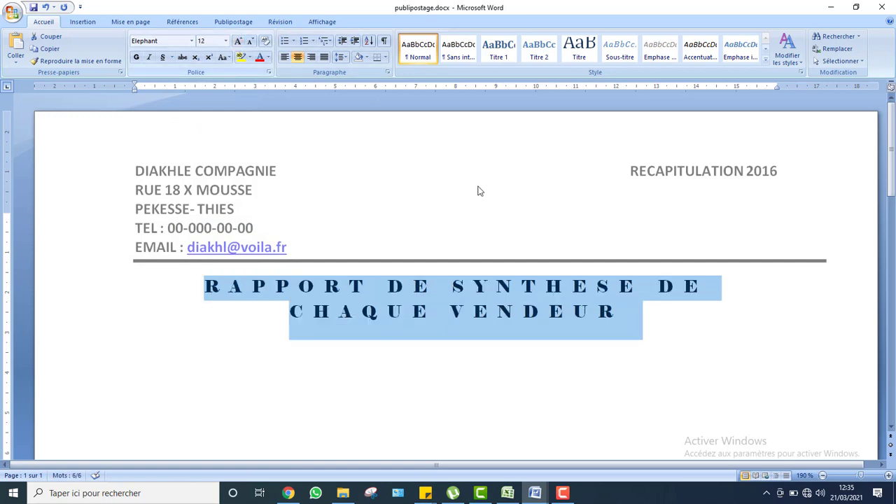
pyautogui.click(272, 362)
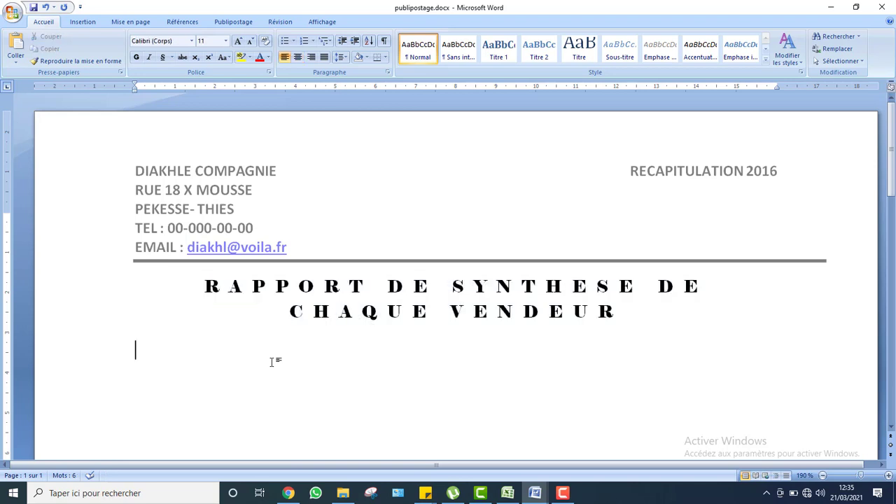
# Copy the whole VENDEUR table from SUJET2 BT BUR 2015.docx and paste it below the title in publipostage.docx
pyautogui.moveTo(535, 493)
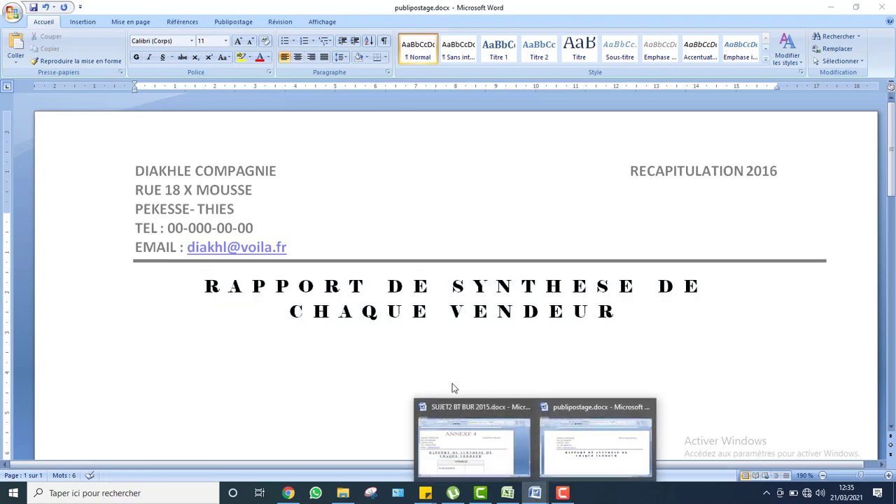
pyautogui.click(474, 442)
pyautogui.click(168, 332)
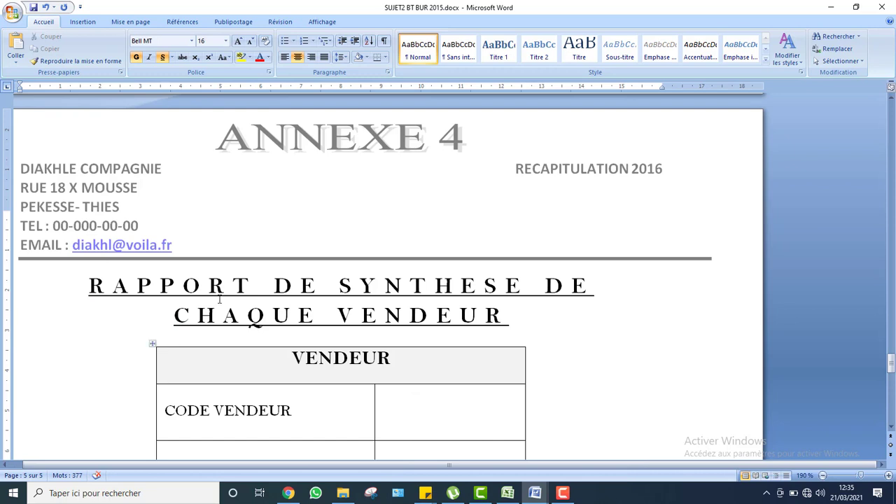
pyautogui.click(220, 299)
pyautogui.click(180, 354)
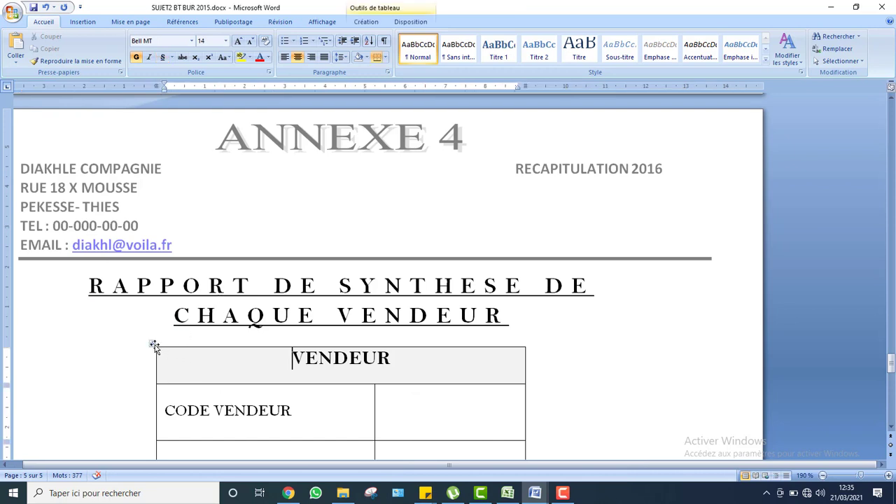
pyautogui.click(153, 344)
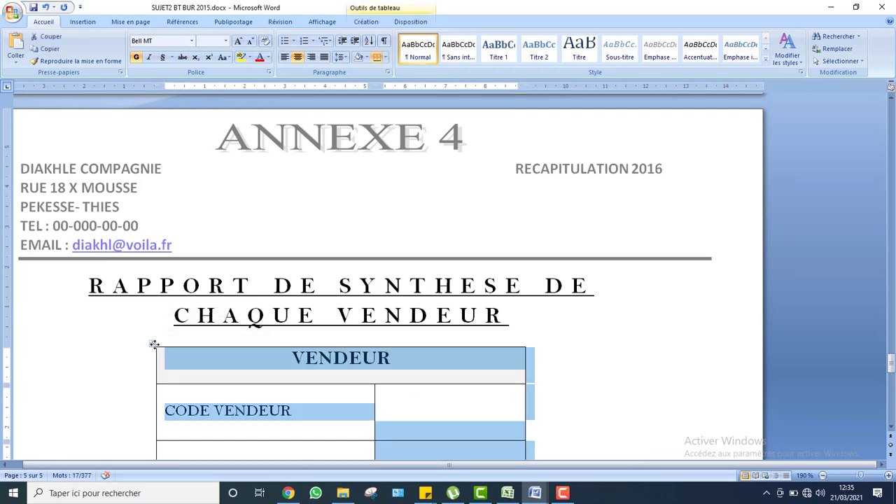
pyautogui.click(534, 493)
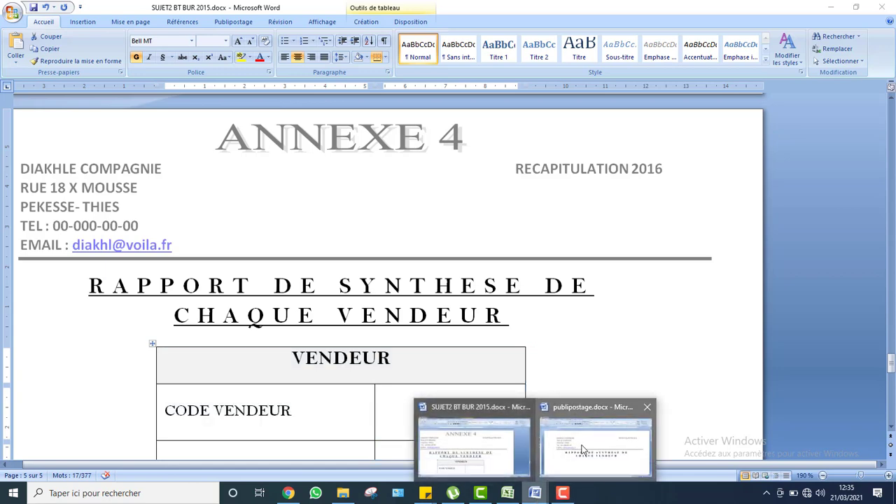
pyautogui.click(581, 448)
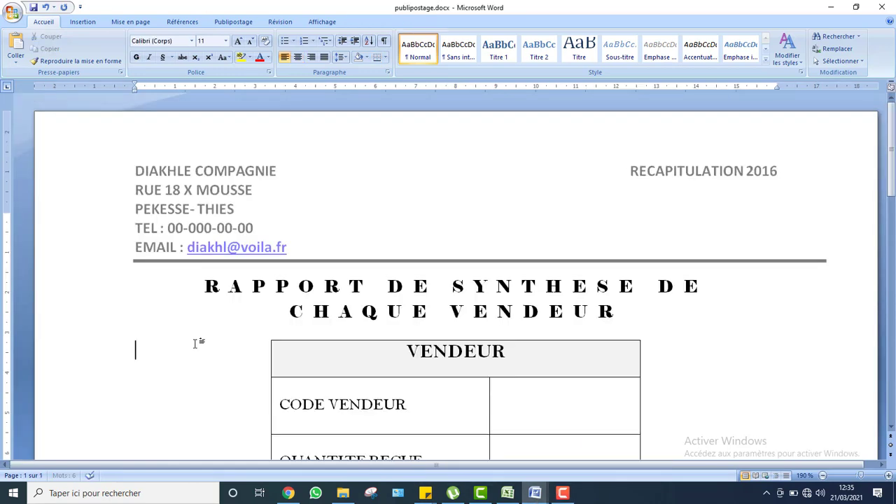
pyautogui.hotkey('ctrl', 'v')
# Look through the pasted VENDEUR table, from the CODE VENDEUR row down to COMMISSION NETTE
pyautogui.click(396, 406)
pyautogui.scroll(-8, 892, 188)
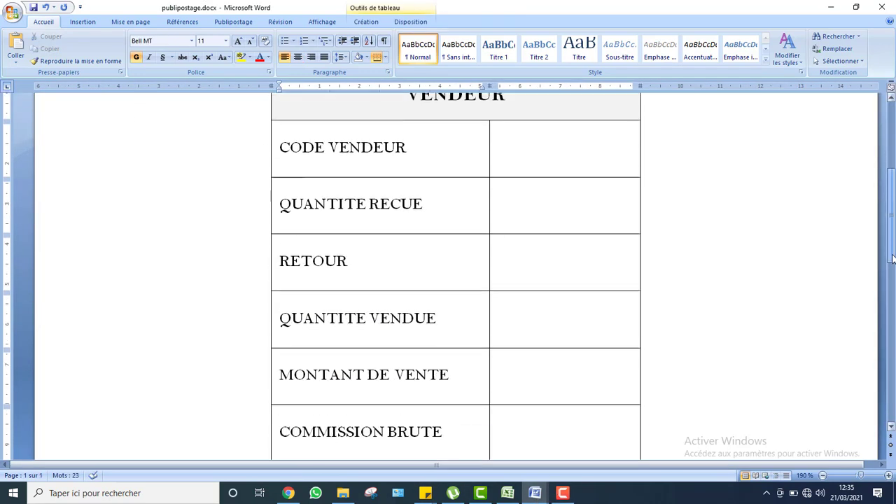
pyautogui.scroll(6, 770, 286)
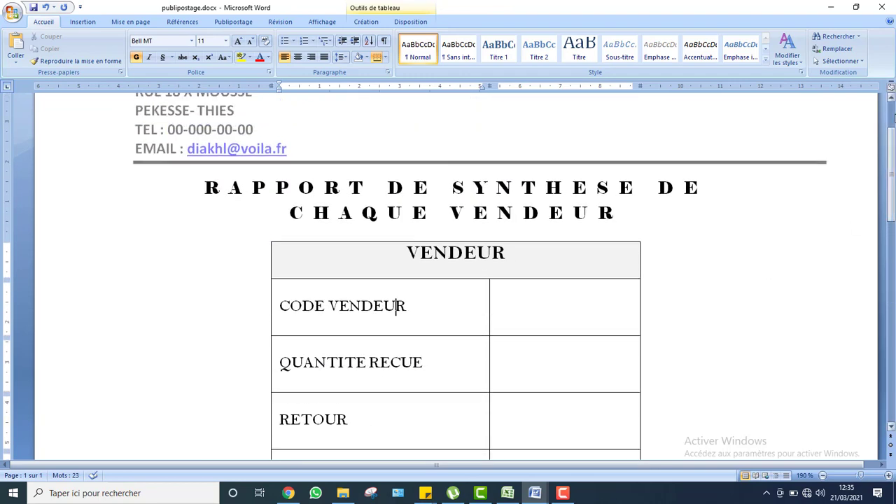
pyautogui.scroll(-1, 392, 280)
pyautogui.click(383, 257)
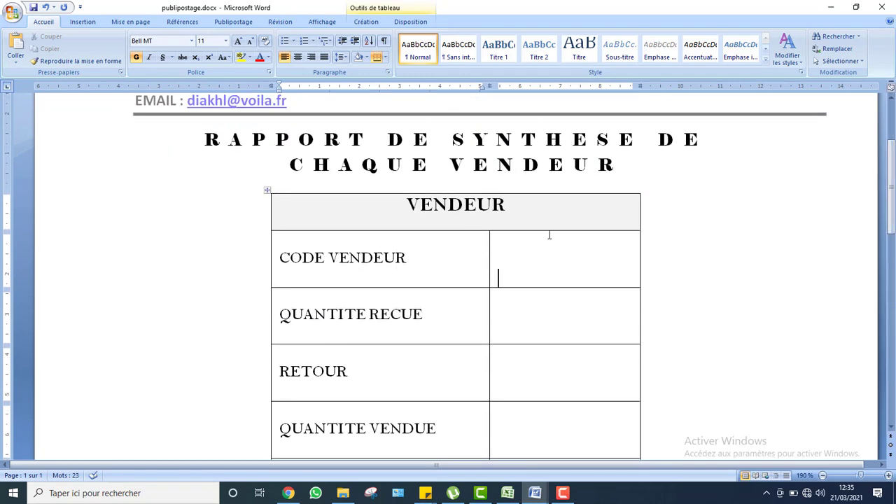
pyautogui.click(385, 275)
pyautogui.click(568, 249)
pyautogui.click(341, 233)
pyautogui.click(435, 206)
pyautogui.click(427, 339)
pyautogui.click(594, 340)
pyautogui.click(441, 389)
pyautogui.scroll(-6, 301, 348)
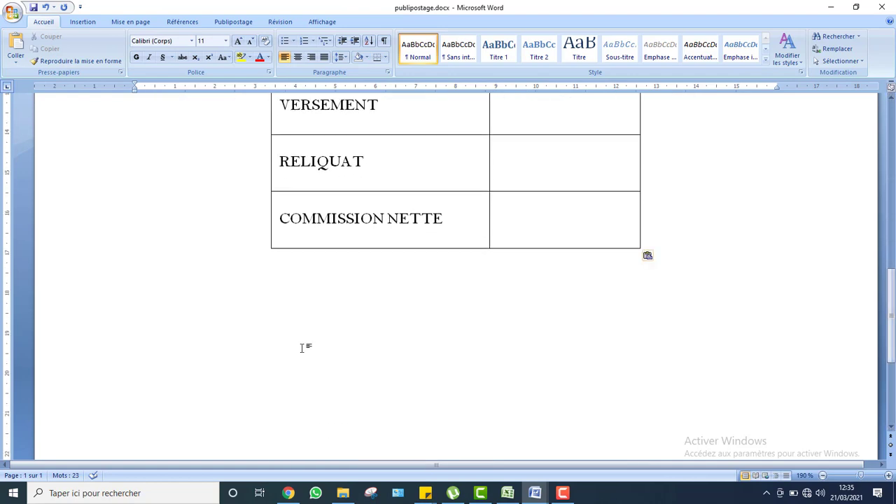
# Insert a blank two-column table with fixed column width below the VENDEUR table
pyautogui.click(252, 300)
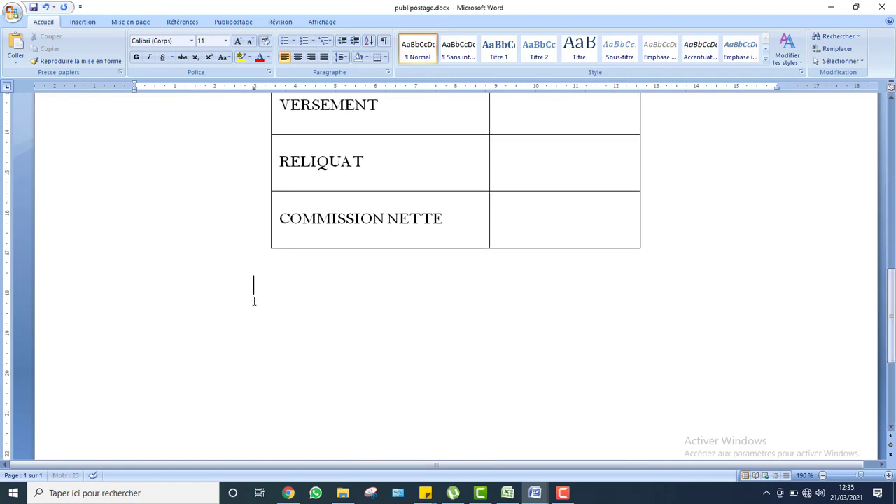
pyautogui.click(84, 22)
pyautogui.click(96, 51)
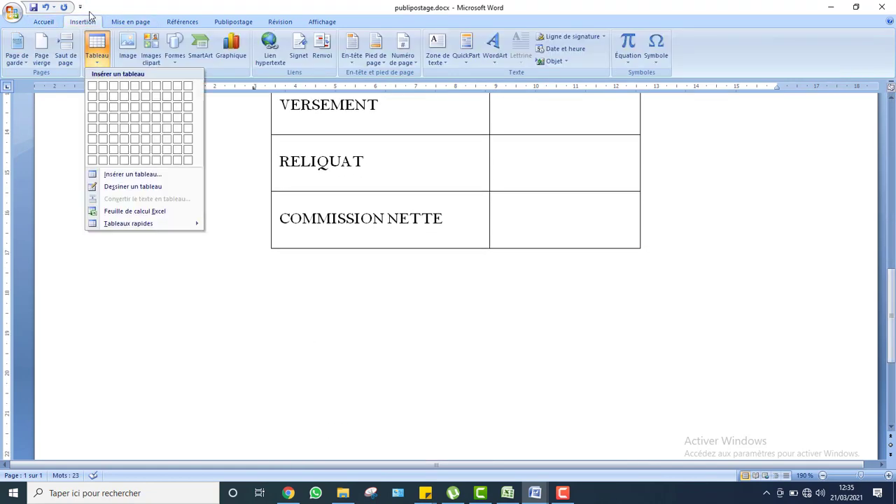
pyautogui.click(83, 28)
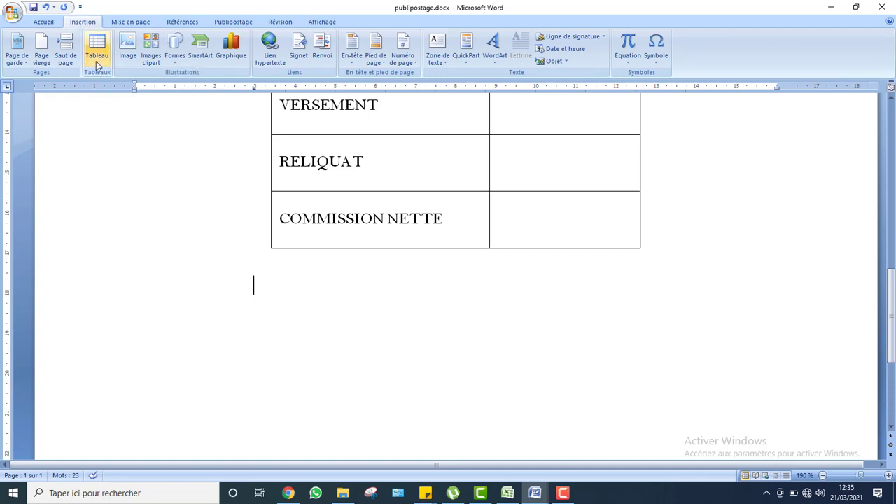
pyautogui.click(97, 62)
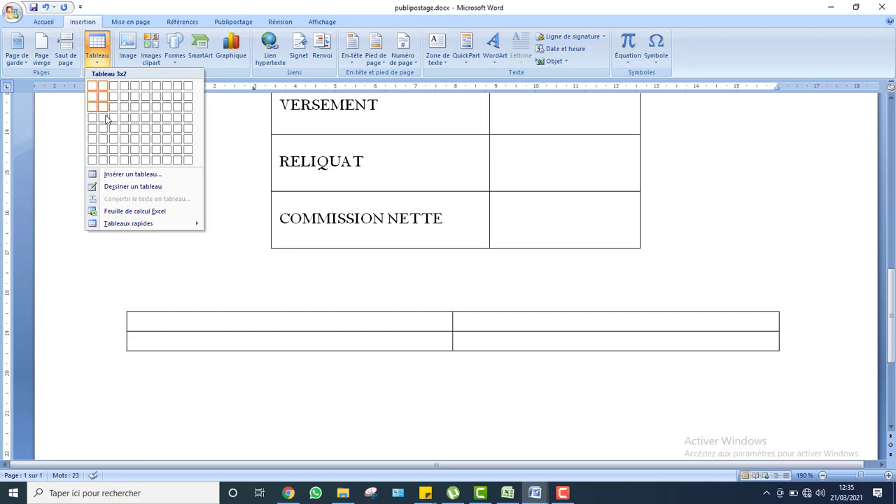
pyautogui.click(123, 177)
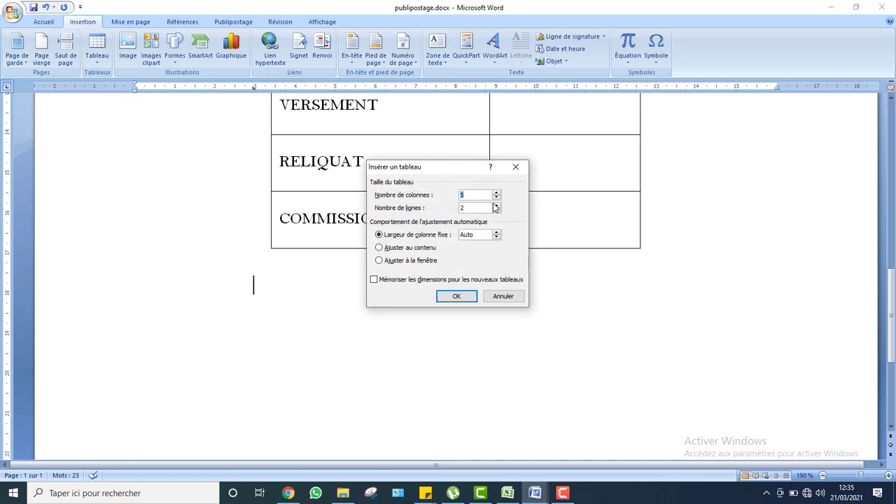
pyautogui.press('BackSpace')
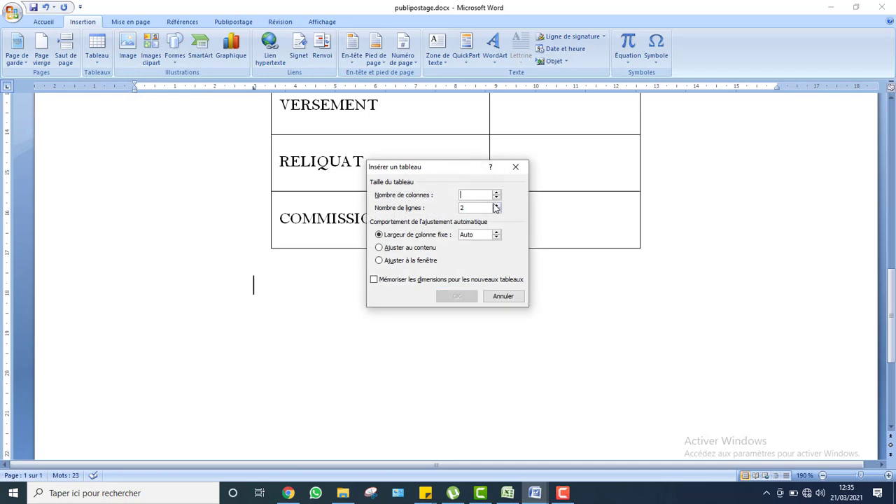
pyautogui.write('2')
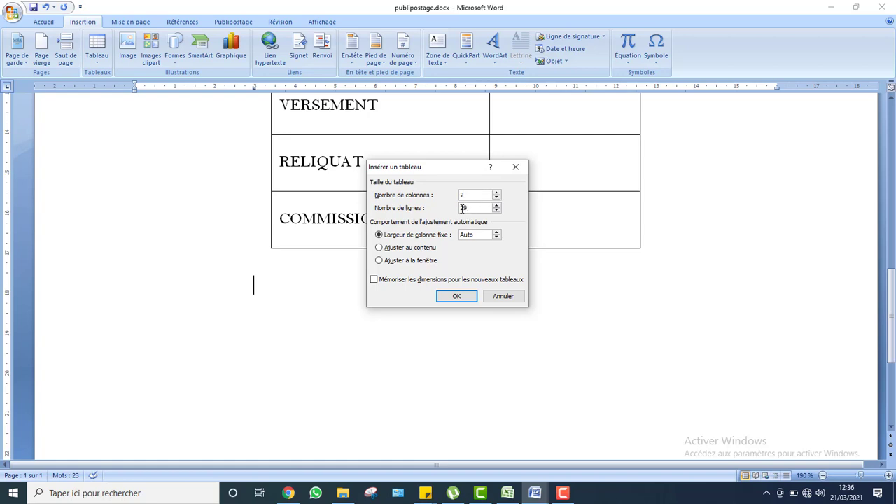
pyautogui.press('BackSpace')
pyautogui.write('3')
pyautogui.click(454, 298)
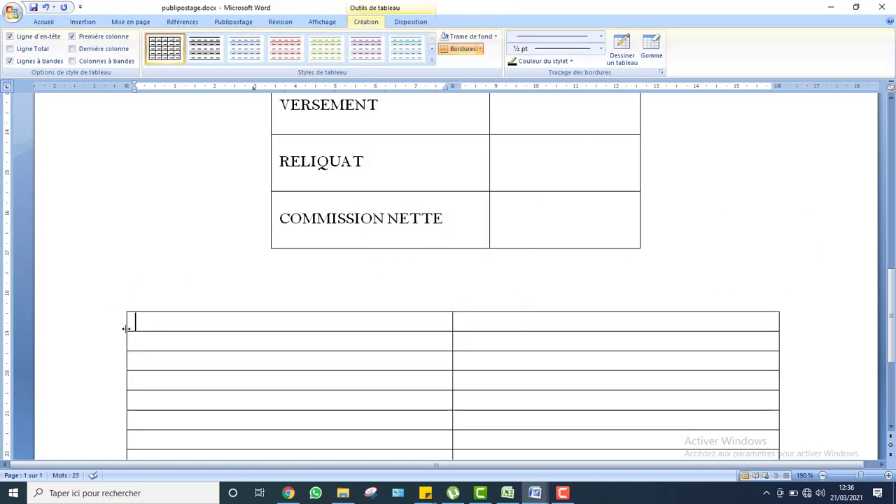
# Narrow the new blank table from both sides to match the width of the VENDEUR table above it
pyautogui.moveTo(126, 328); pyautogui.dragTo(275, 322)
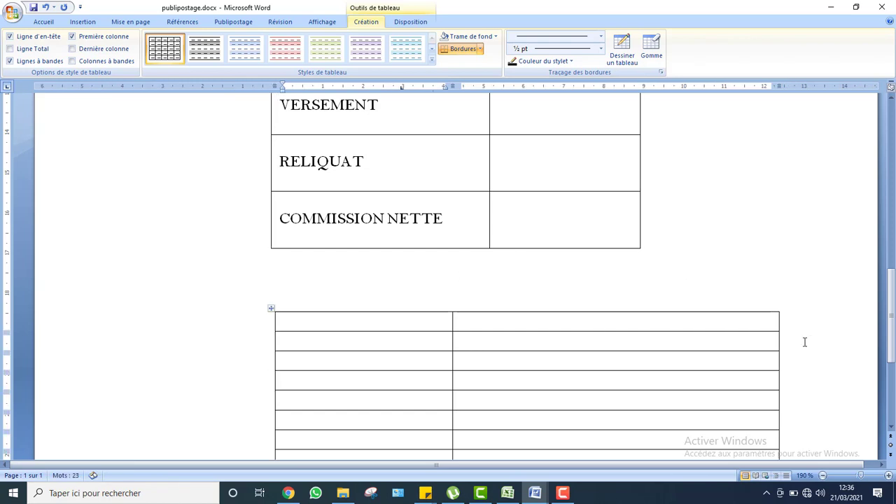
pyautogui.moveTo(779, 345); pyautogui.dragTo(640, 328)
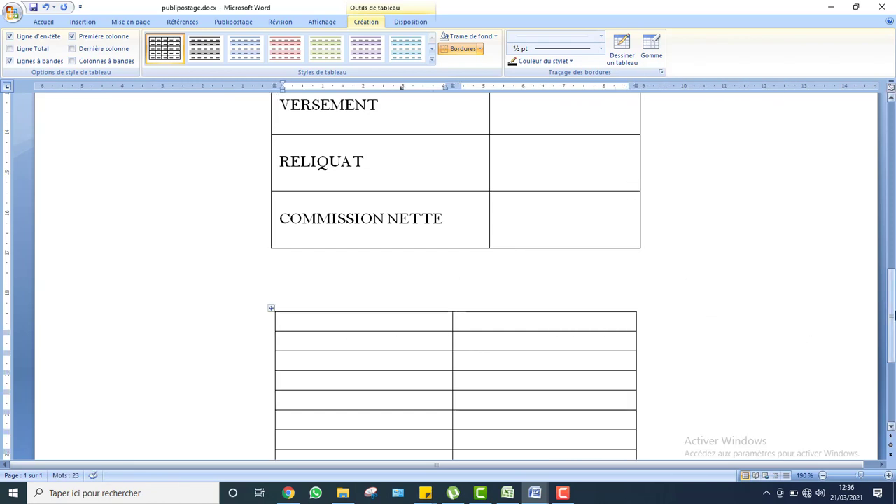
pyautogui.moveTo(892, 317)
pyautogui.mouseDown()
pyautogui.moveTo(891, 349)
pyautogui.moveTo(891, 311)
pyautogui.moveTo(891, 323)
pyautogui.mouseUp()
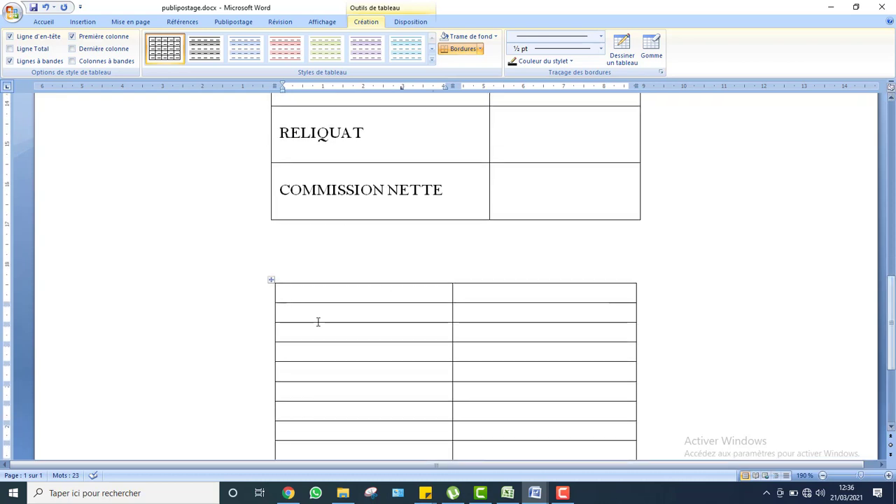
# Delete the entire blank two-column table below the VENDEUR table
pyautogui.click(404, 23)
pyautogui.click(364, 22)
pyautogui.click(409, 23)
pyautogui.click(365, 21)
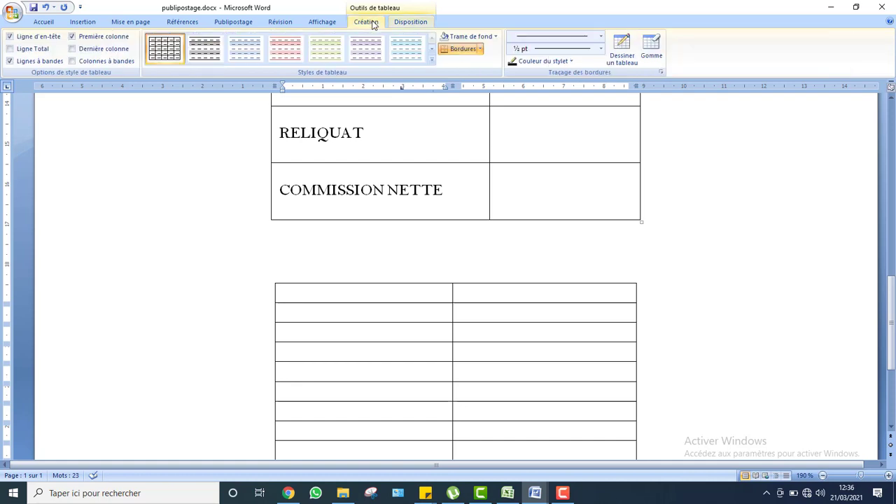
pyautogui.click(272, 281)
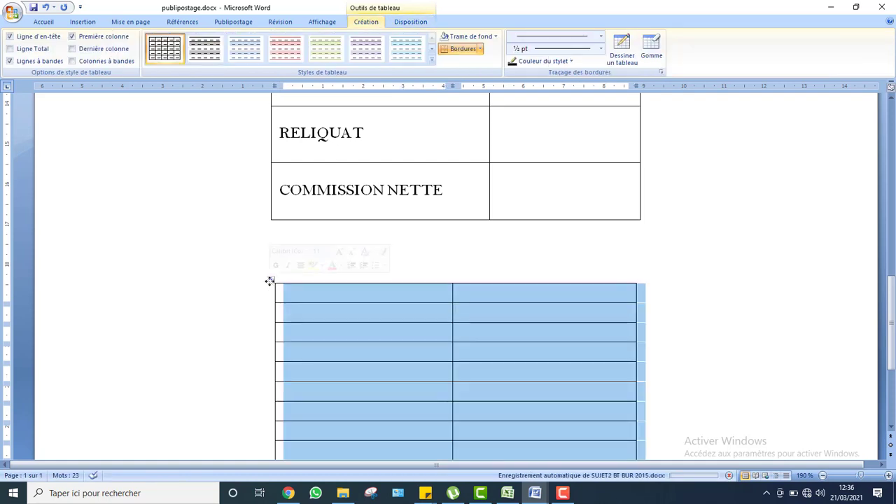
pyautogui.press('BackSpace')
# Go through the empty value cells of the VENDEUR table, from CODE VENDEUR down to MONTANT DE VENTE
pyautogui.moveTo(890, 287); pyautogui.dragTo(872, 179)
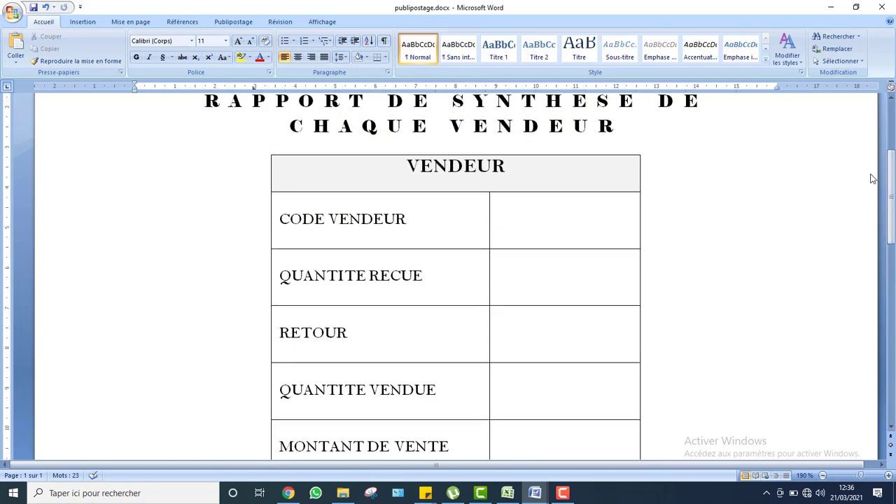
pyautogui.click(527, 223)
pyautogui.click(523, 286)
pyautogui.click(519, 330)
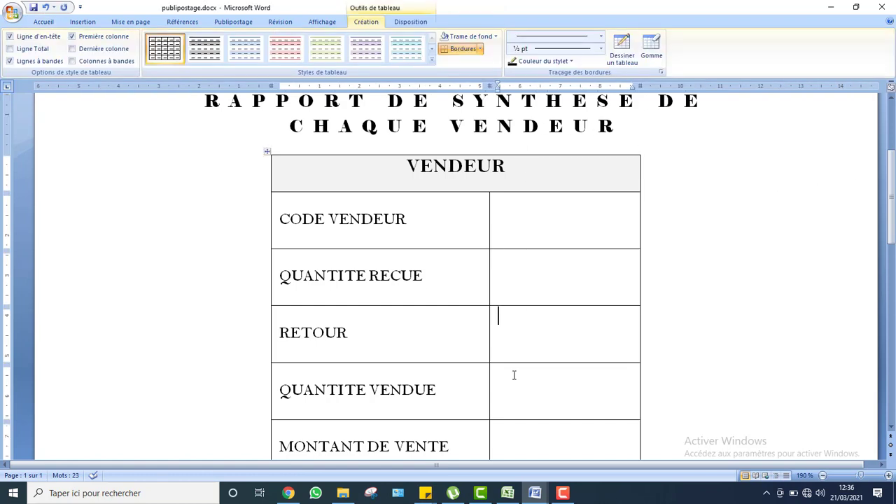
pyautogui.click(512, 437)
pyautogui.click(714, 315)
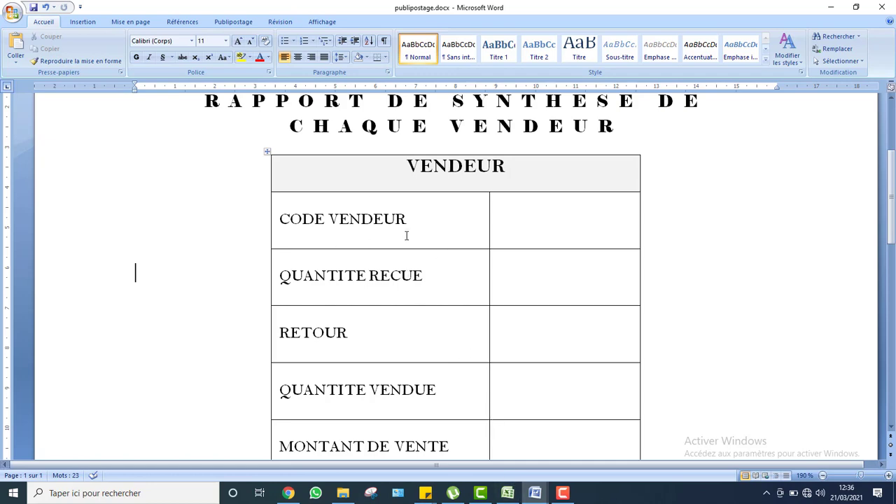
# Compare the column headings on the ANNEXE2 sheet of EXCEL.xlsx with the VENDEUR table rows in publipostage.docx
pyautogui.click(508, 493)
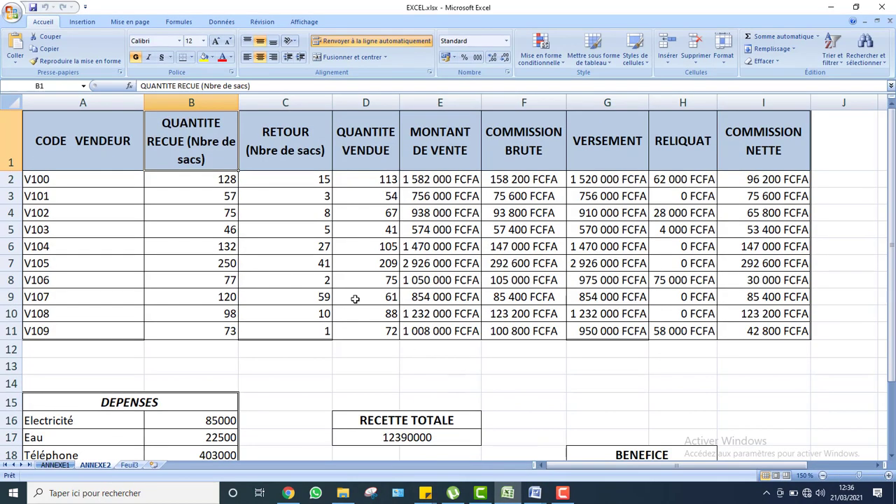
pyautogui.click(70, 156)
pyautogui.click(216, 148)
pyautogui.click(412, 147)
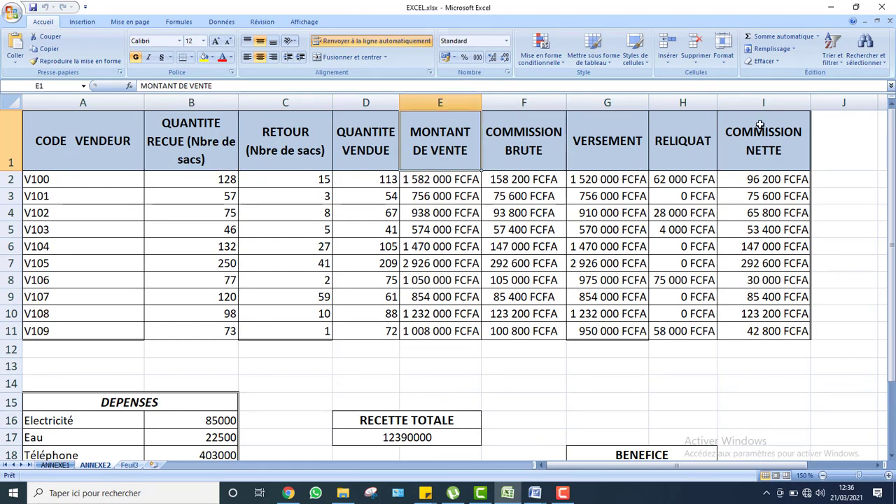
pyautogui.moveTo(535, 491)
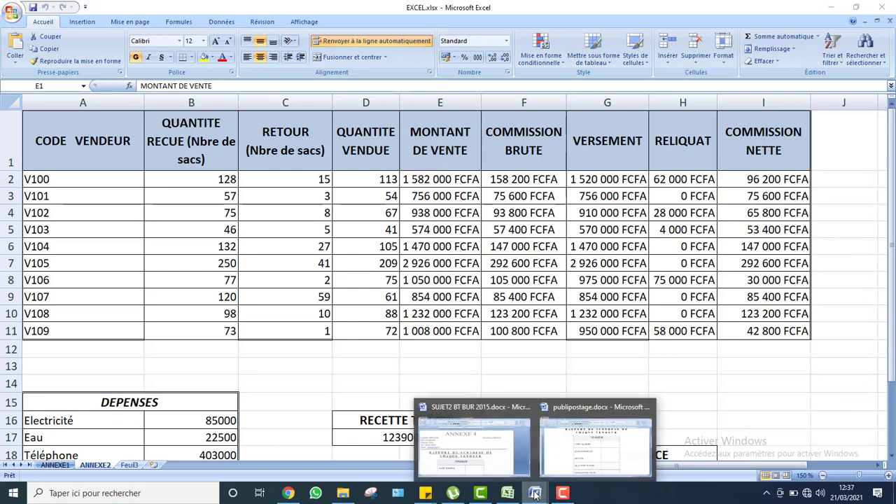
pyautogui.click(577, 464)
pyautogui.moveTo(892, 192)
pyautogui.mouseDown()
pyautogui.moveTo(892, 278)
pyautogui.moveTo(892, 191)
pyautogui.mouseUp()
# Switch to EXCEL.xlsx, widen the MONTANT DE VENTE column to fit its amounts and narrow the CODE VENDEUR column on ANNEXE2
pyautogui.click(508, 493)
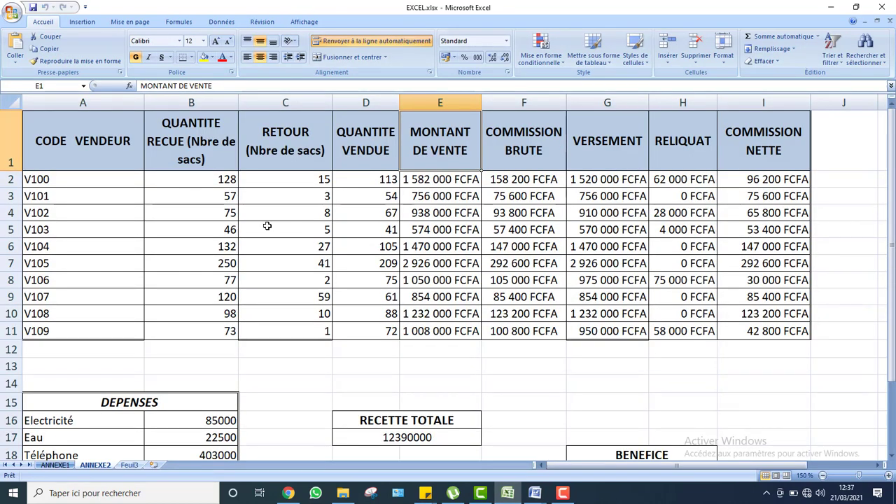
pyautogui.hotkey('ctrl', '+')
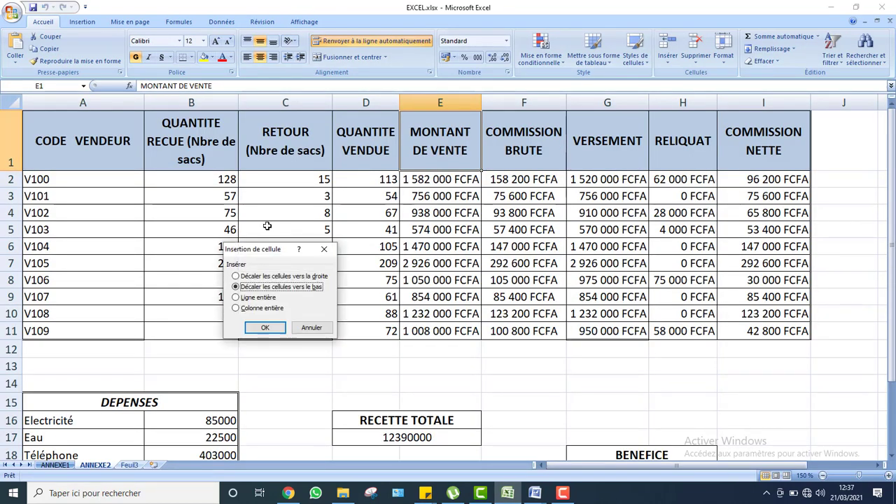
pyautogui.click(311, 328)
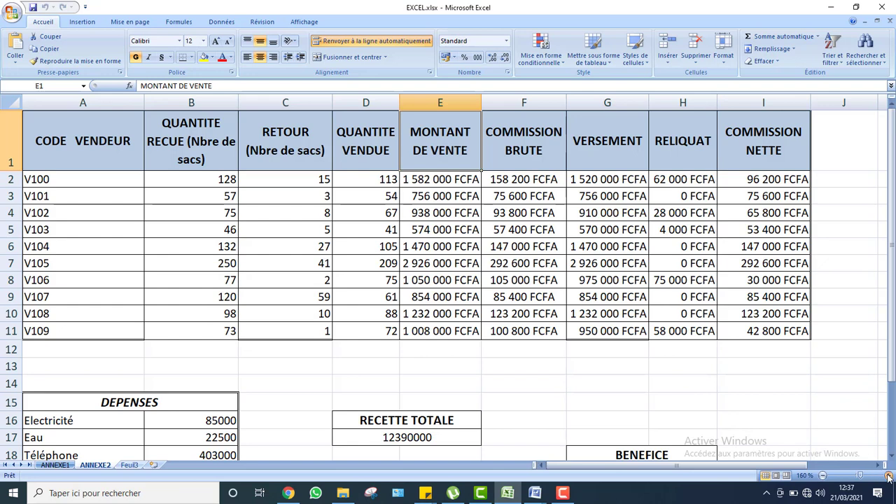
pyautogui.click(888, 475)
pyautogui.click(887, 476)
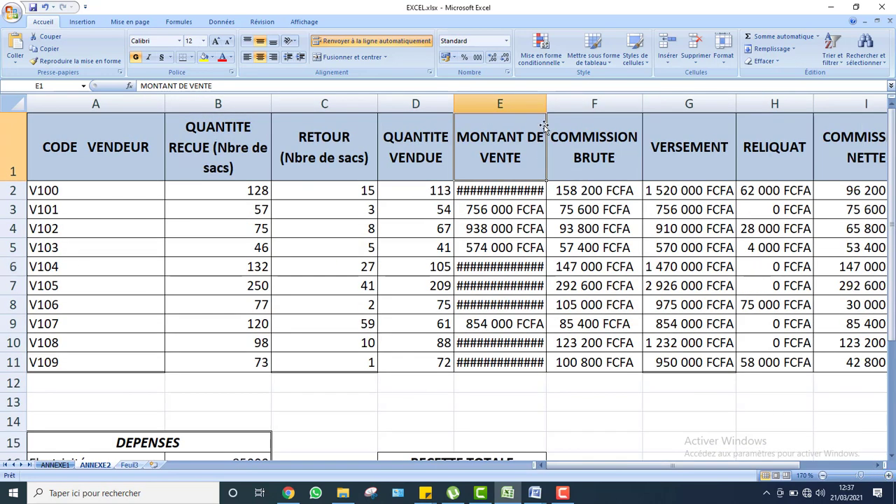
pyautogui.moveTo(547, 103); pyautogui.dragTo(554, 103)
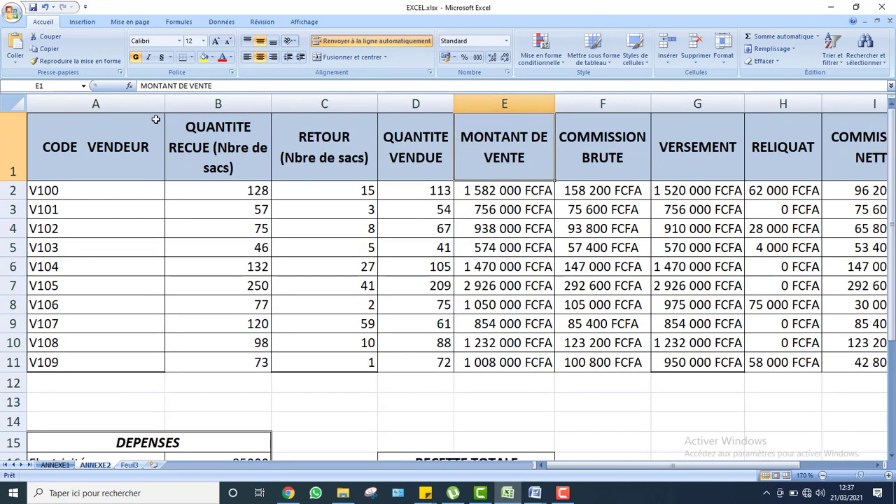
pyautogui.moveTo(161, 98); pyautogui.dragTo(115, 98)
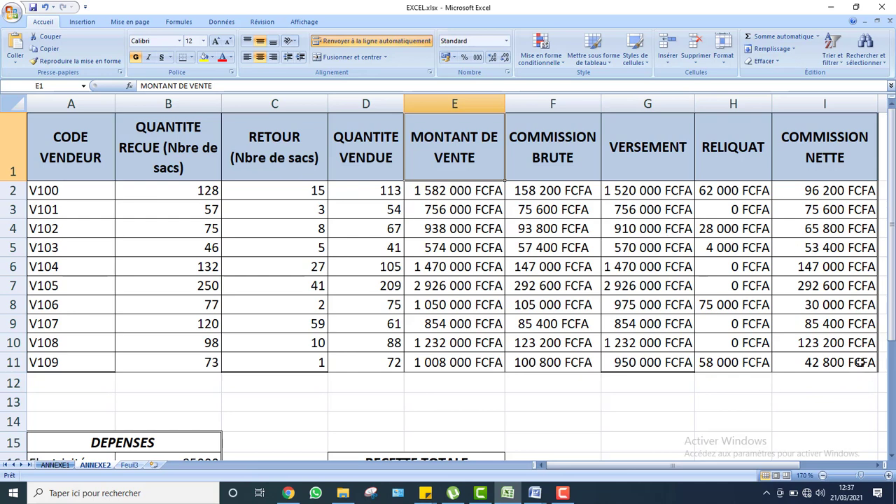
# Copy the whole seller table, A1:I11, on the ANNEXE2 sheet
pyautogui.moveTo(860, 362); pyautogui.dragTo(71, 138)
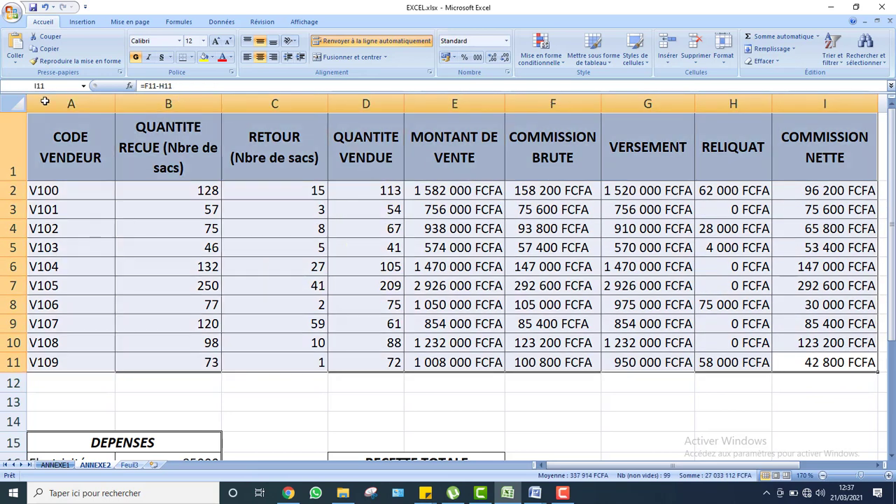
pyautogui.rightClick(71, 138)
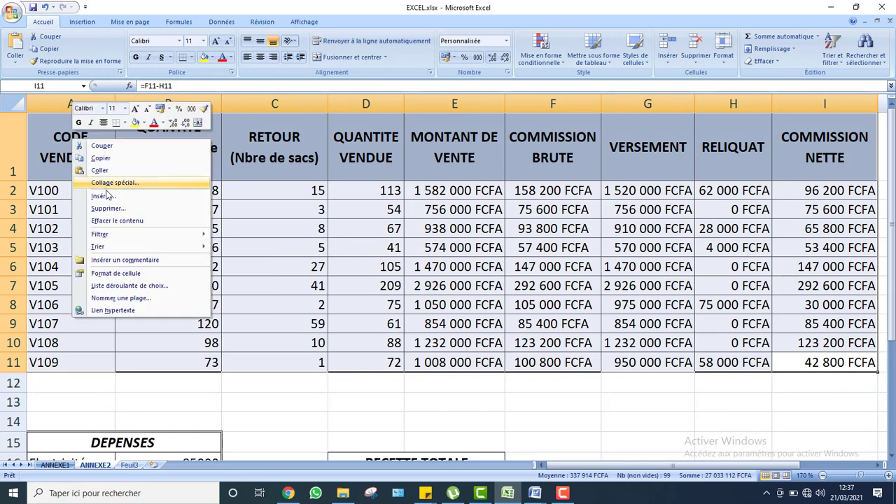
pyautogui.click(98, 158)
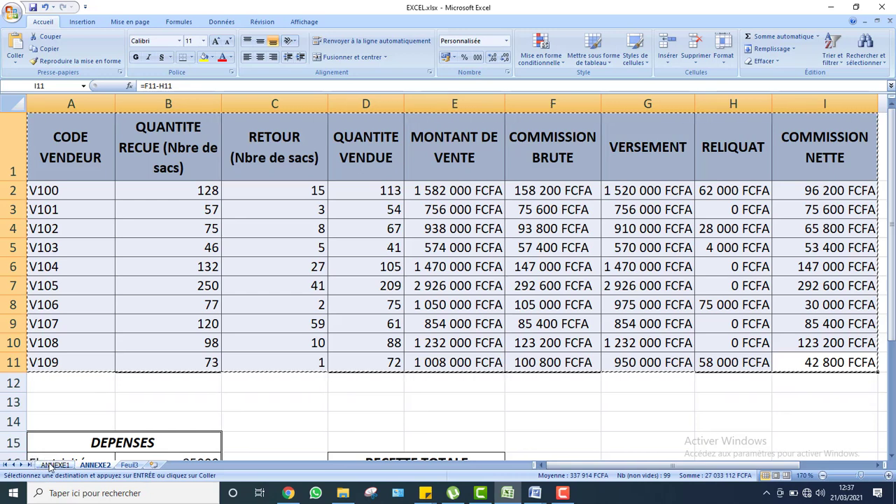
# Rename the empty Feuil3 sheet as publipostage
pyautogui.click(128, 466)
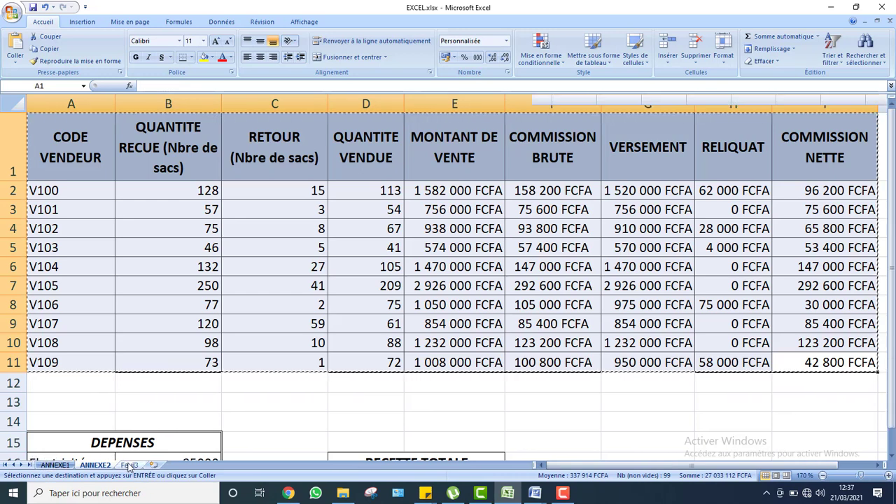
pyautogui.write('pu')
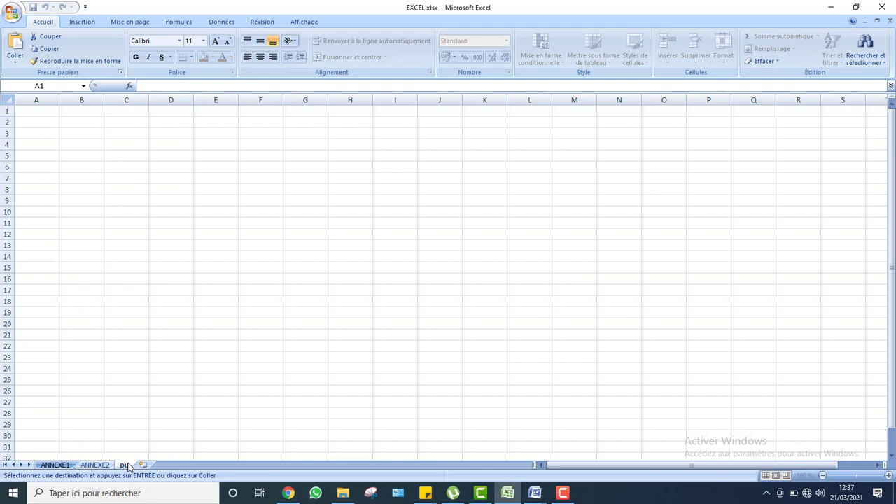
pyautogui.write('bli')
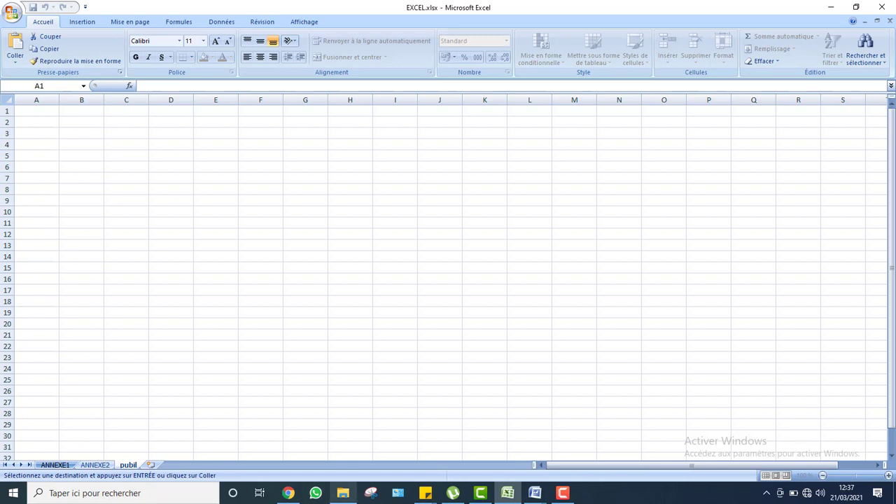
pyautogui.press('BackSpace')
pyautogui.press('BackSpace')
pyautogui.write('lipostage')
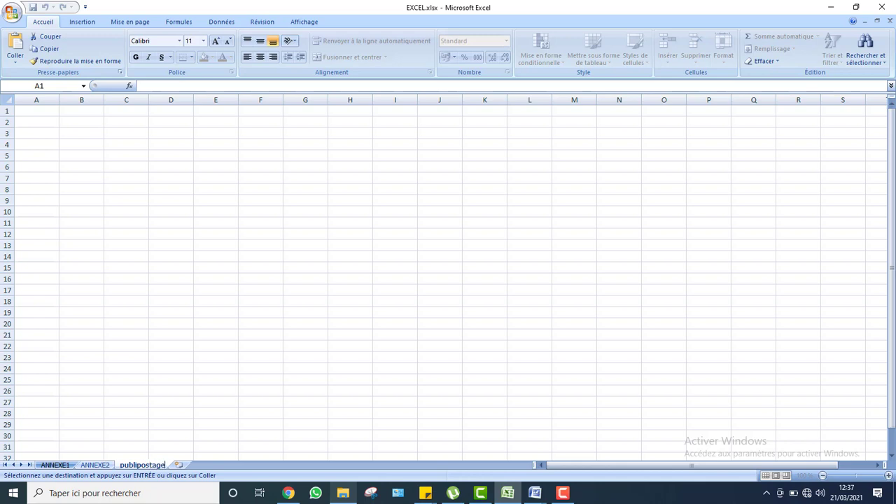
pyautogui.click(454, 334)
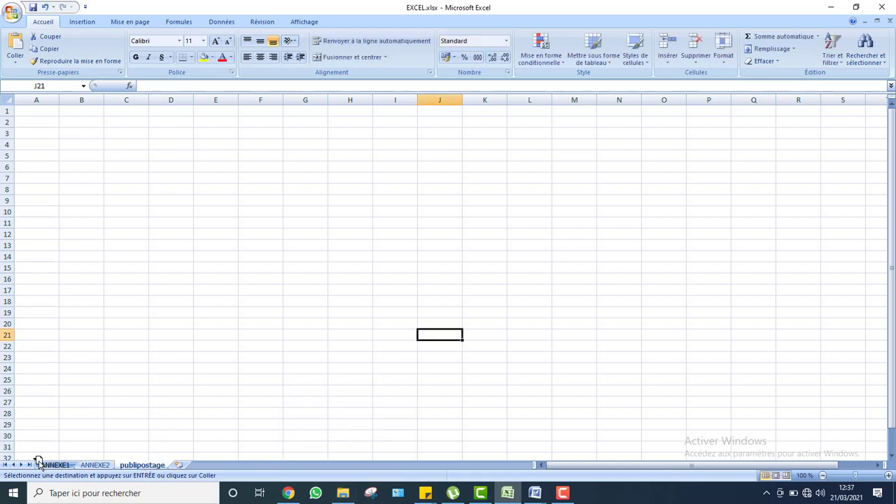
# Move the publipostage sheet in front of ANNEXE1 so that it is the workbook's first sheet
pyautogui.moveTo(40, 460); pyautogui.dragTo(142, 464)
pyautogui.moveTo(155, 467); pyautogui.dragTo(47, 464)
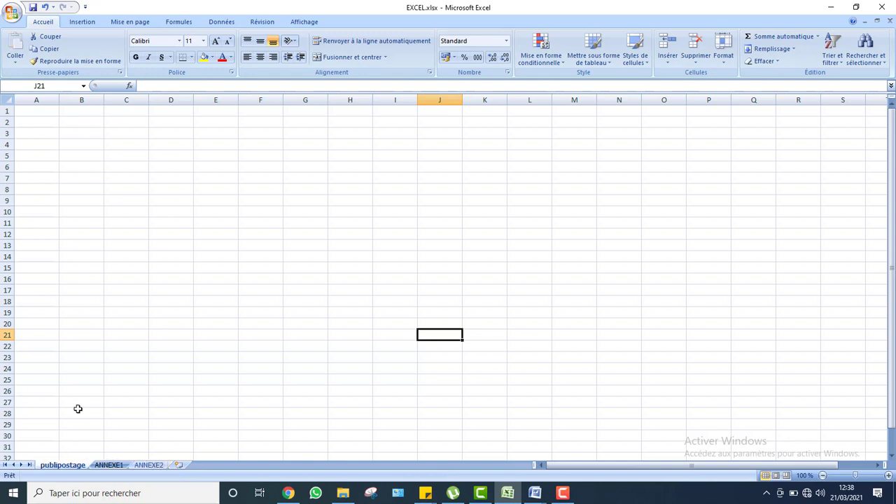
pyautogui.click(181, 289)
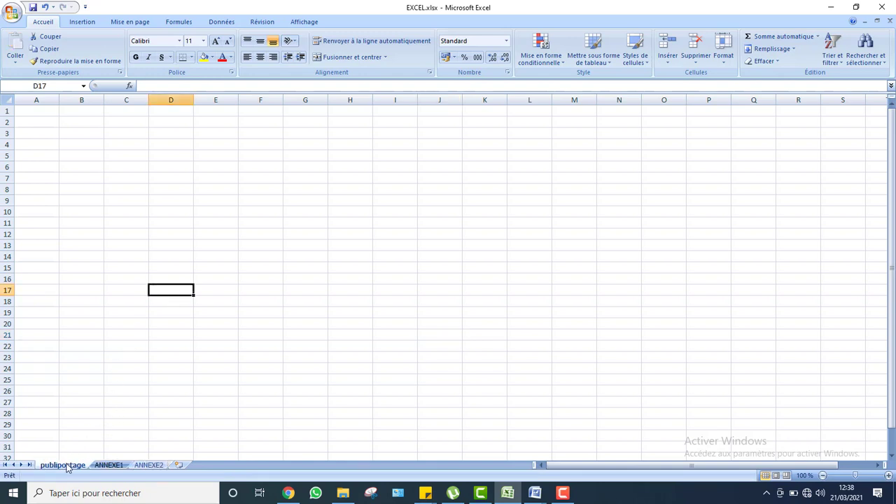
# Copy the seller table A1:I11 from the ANNEXE2 sheet again
pyautogui.click(149, 465)
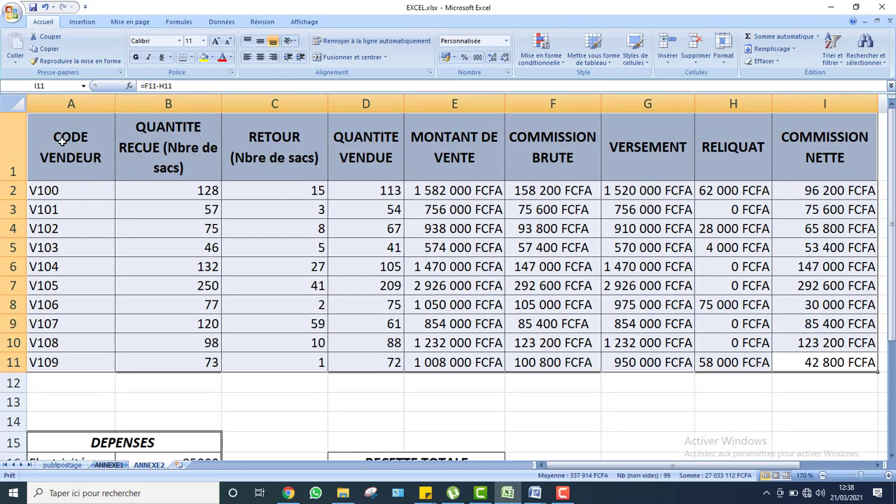
pyautogui.moveTo(61, 140); pyautogui.dragTo(786, 363)
pyautogui.rightClick(347, 235)
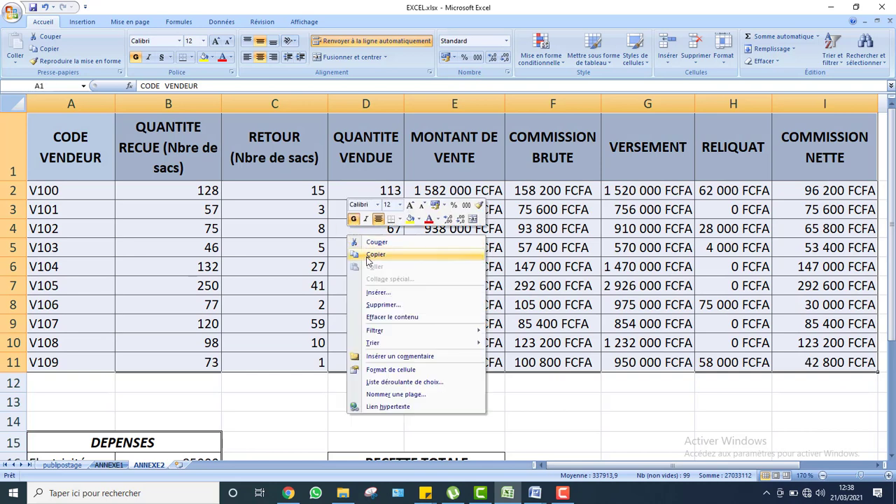
pyautogui.click(375, 254)
# Paste the copied seller table as linked cells starting at A1 of the publipostage sheet
pyautogui.click(62, 465)
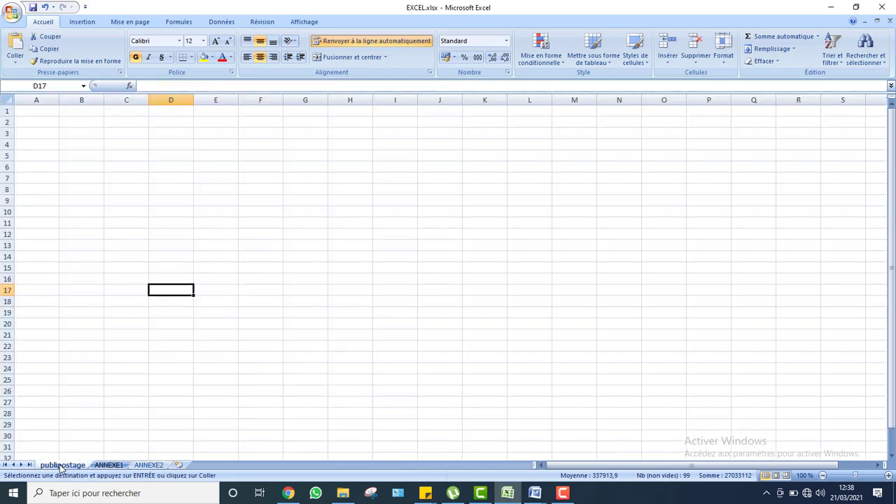
pyautogui.click(28, 110)
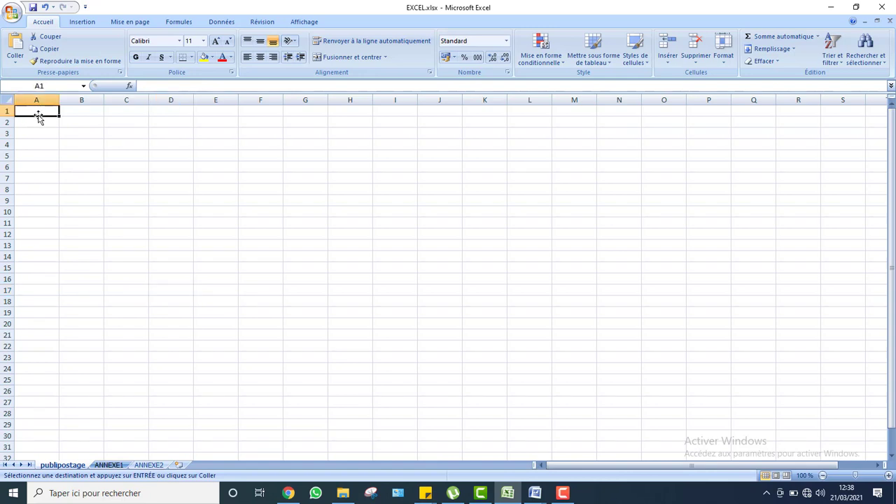
pyautogui.click(36, 120)
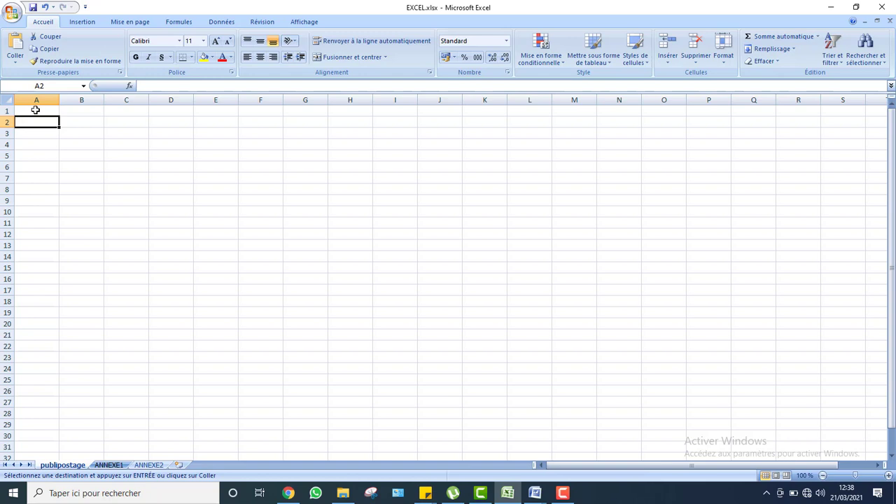
pyautogui.click(36, 110)
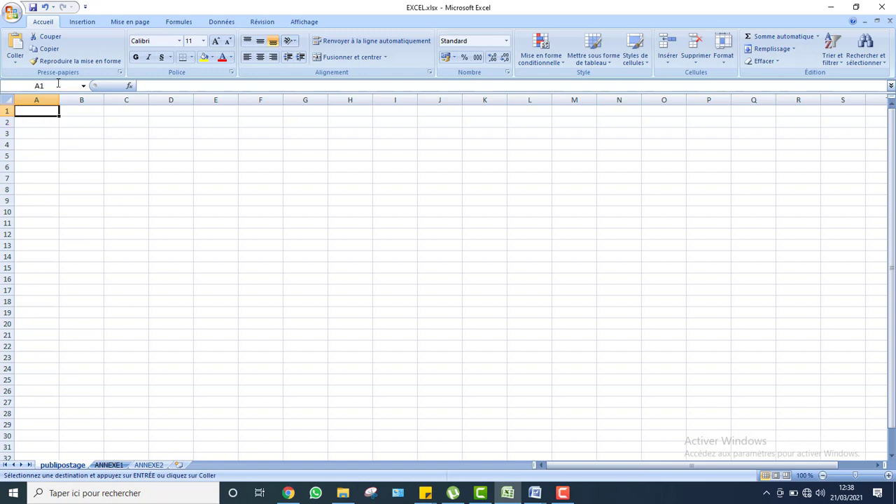
pyautogui.rightClick(35, 112)
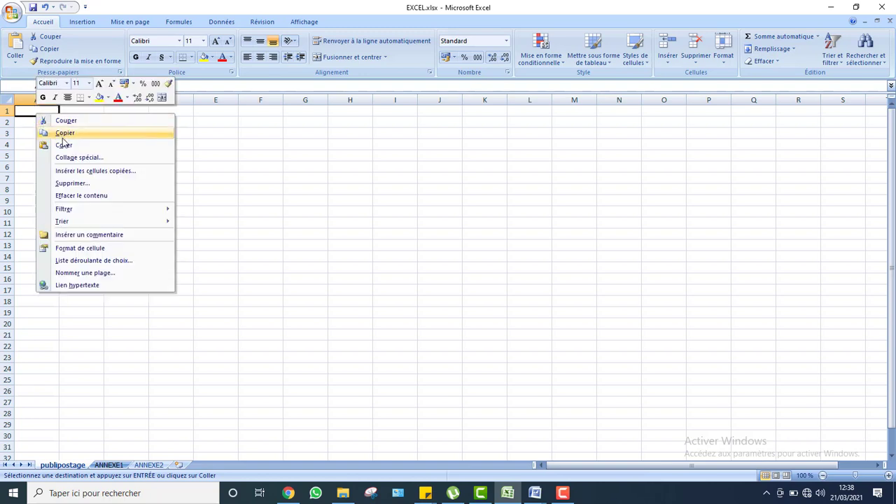
pyautogui.click(75, 158)
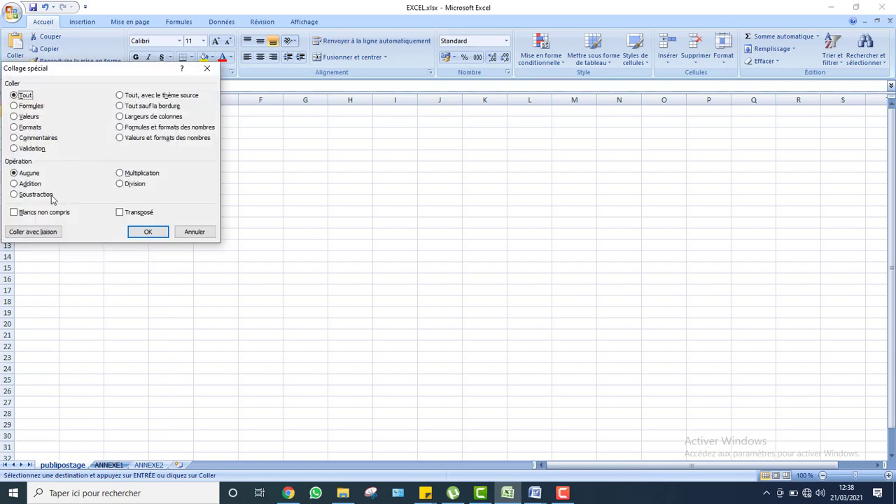
pyautogui.click(34, 232)
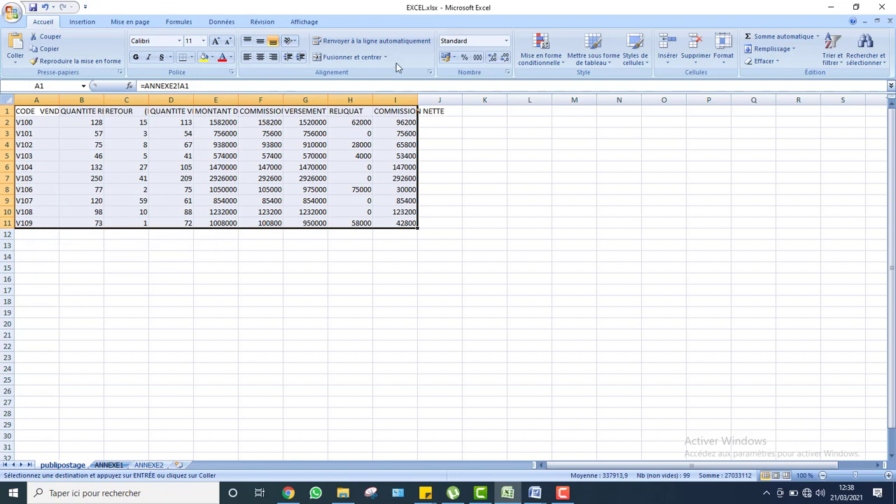
pyautogui.click(378, 181)
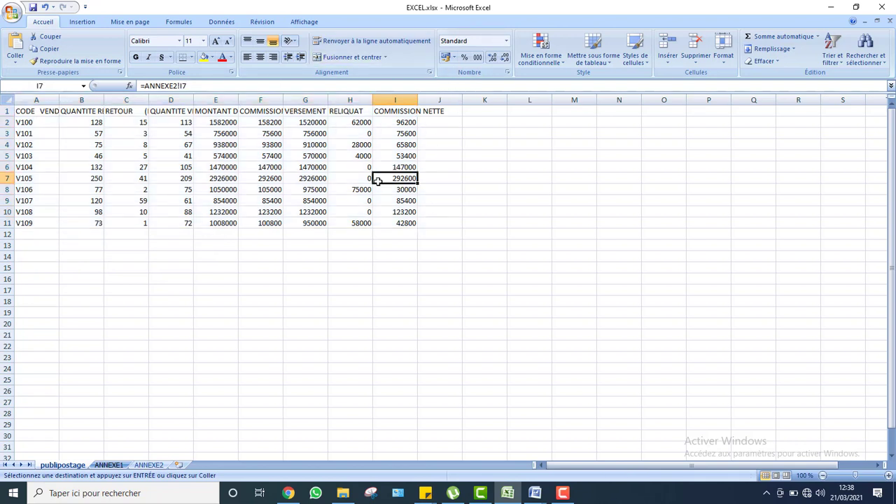
# Widen the COMMISSION NETTE column and apply all borders to the table A1:I11
pyautogui.moveTo(417, 100); pyautogui.dragTo(440, 101)
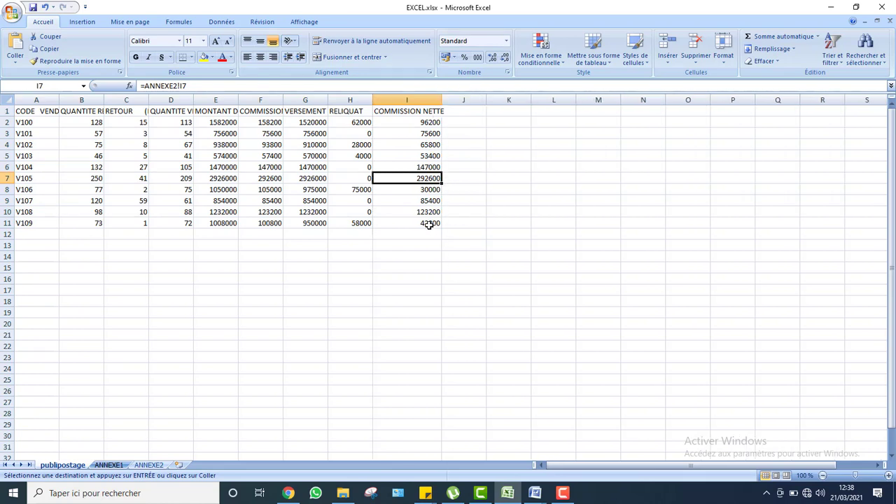
pyautogui.moveTo(429, 225); pyautogui.dragTo(28, 112)
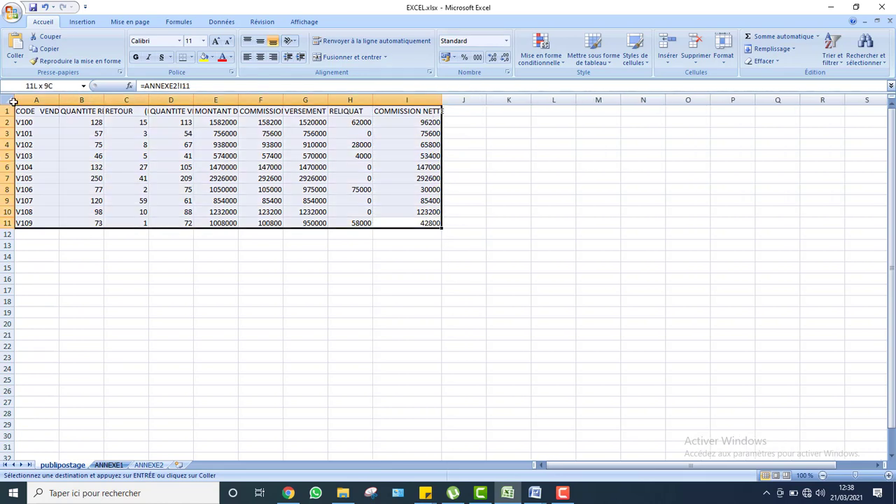
pyautogui.click(196, 61)
pyautogui.click(204, 148)
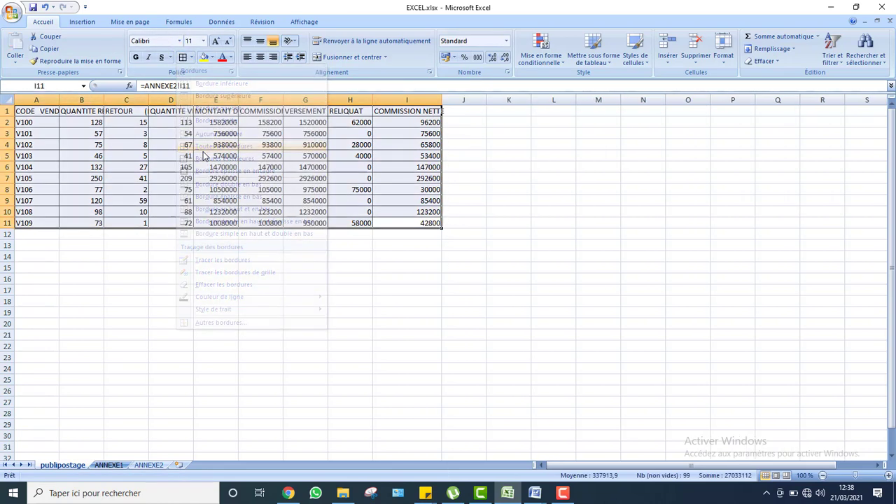
# Widen the CODE VENDEUR column slightly and centre the header row 1 both horizontally and vertically
pyautogui.moveTo(59, 100); pyautogui.dragTo(62, 101)
pyautogui.click(6, 110)
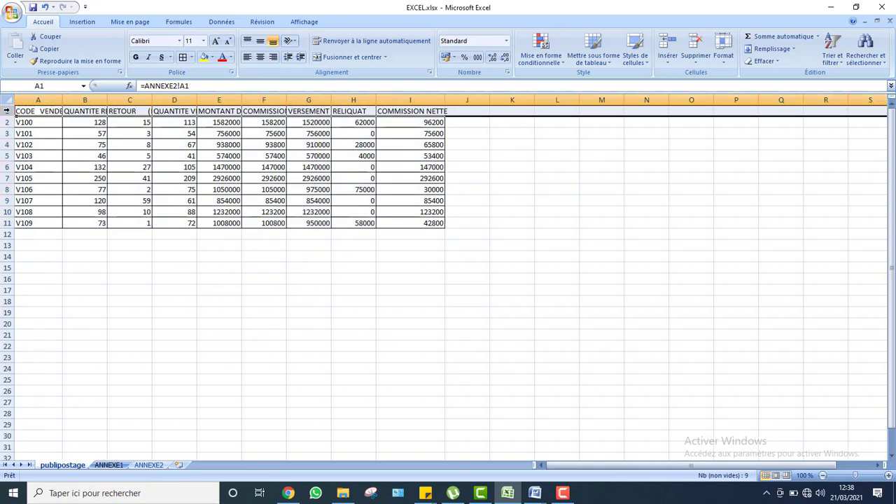
pyautogui.click(263, 58)
pyautogui.click(260, 41)
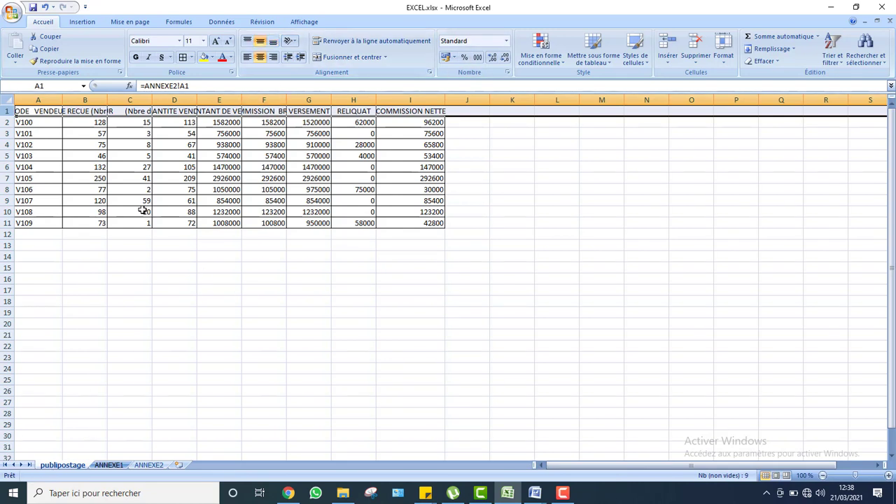
pyautogui.click(179, 171)
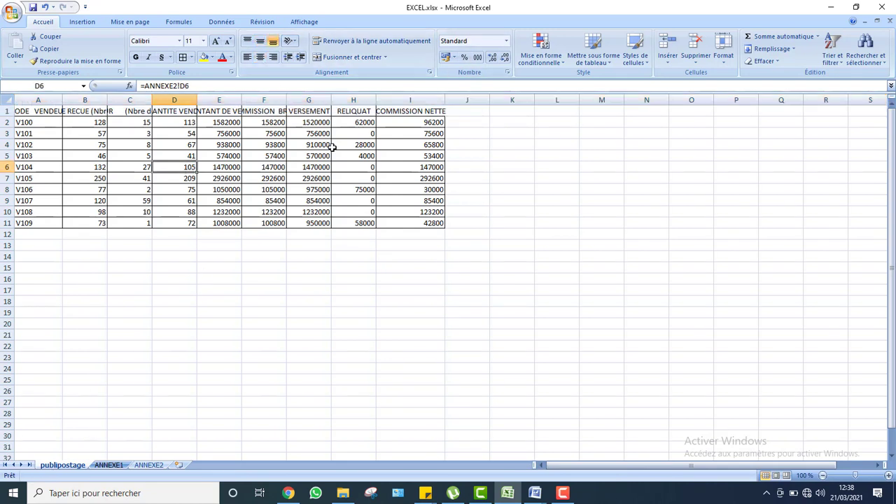
# Wrap the text of the header cells A1:I1 within their columns
pyautogui.doubleClick(38, 111)
pyautogui.press('Escape')
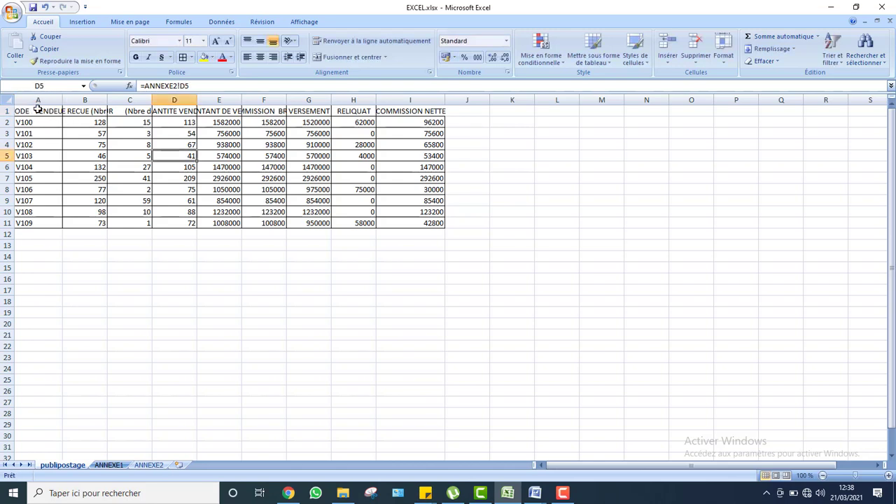
pyautogui.moveTo(37, 110); pyautogui.dragTo(381, 100)
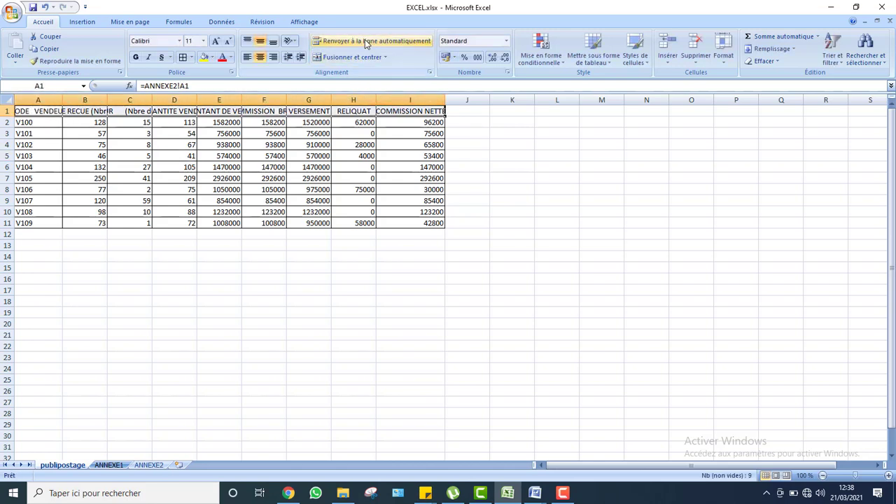
pyautogui.click(403, 46)
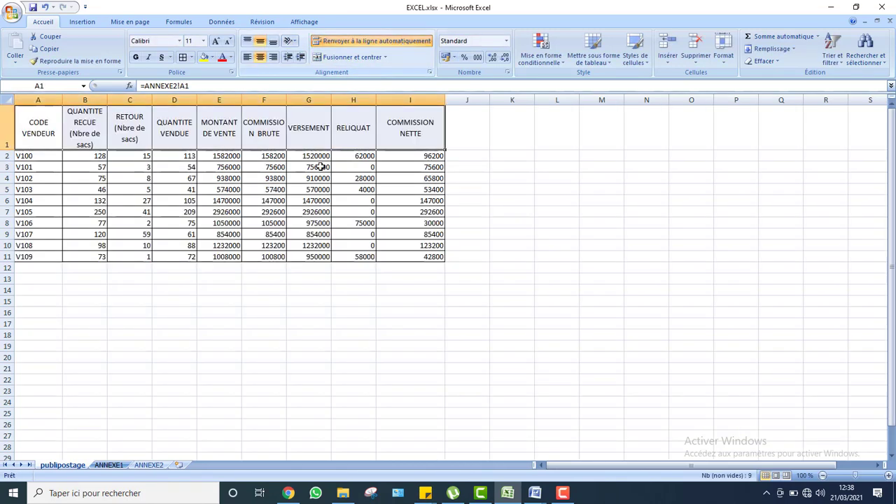
pyautogui.click(312, 178)
# Widen the QUANTITE RECUE column slightly so that its header fits on three lines
pyautogui.moveTo(42, 136); pyautogui.dragTo(410, 108)
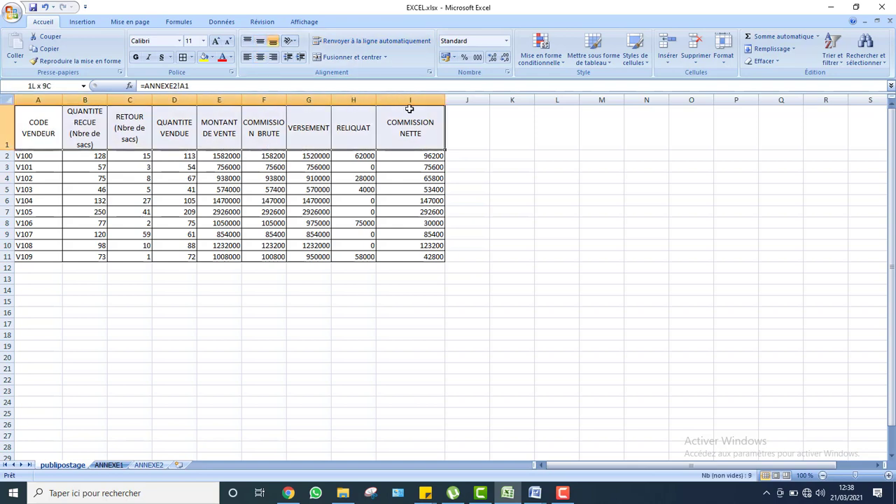
pyautogui.moveTo(108, 102); pyautogui.dragTo(114, 102)
pyautogui.click(110, 131)
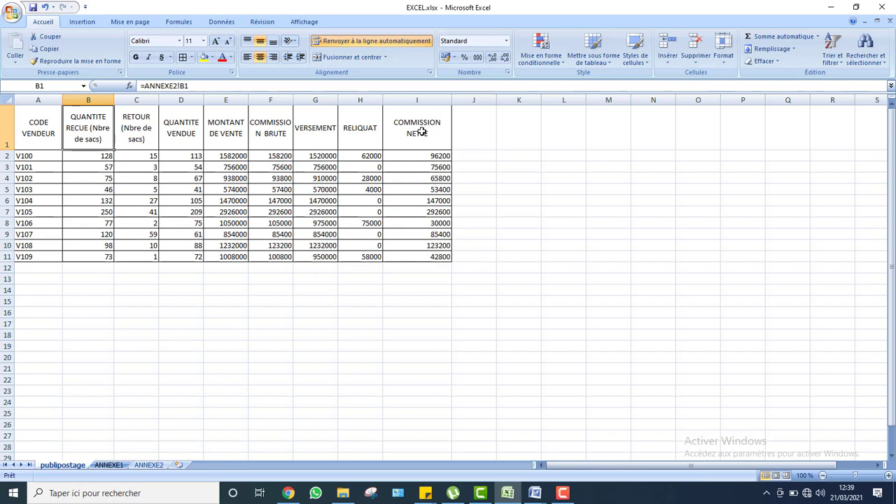
# Fill the header cells A1:I1 with dark grey and set their font colour to white
pyautogui.moveTo(422, 130); pyautogui.dragTo(31, 66)
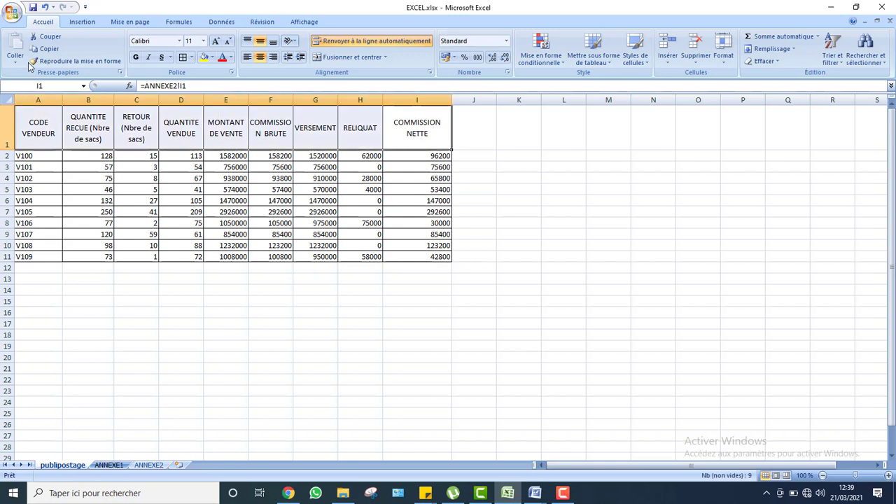
pyautogui.click(212, 58)
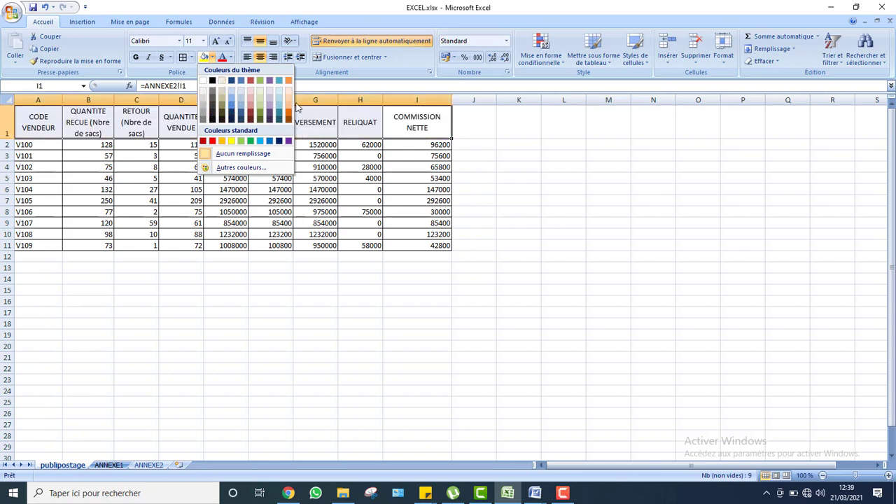
pyautogui.click(212, 104)
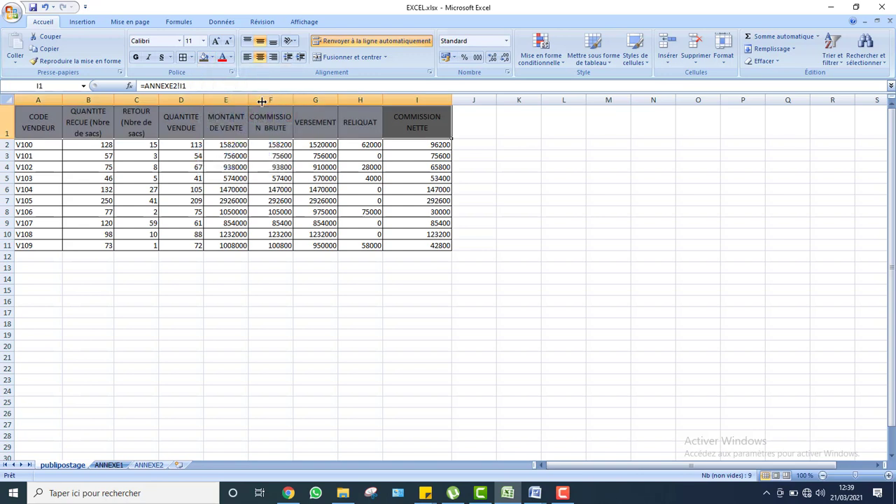
pyautogui.click(231, 58)
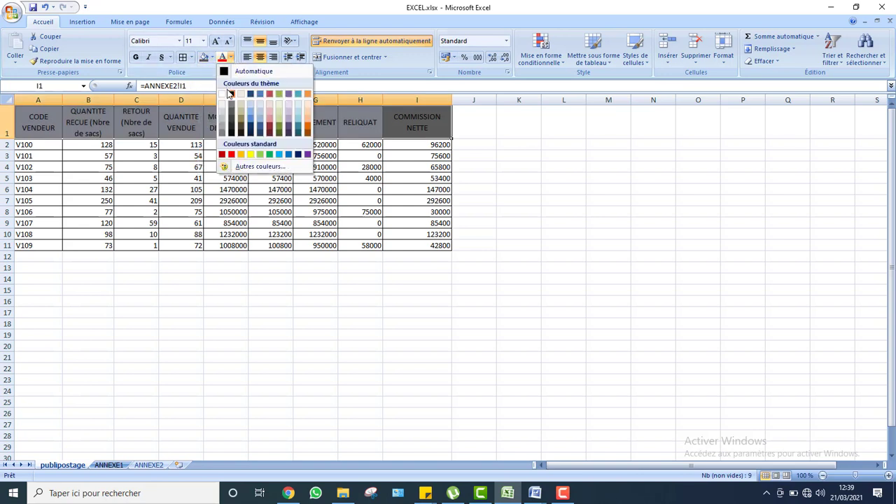
pyautogui.click(222, 95)
pyautogui.click(180, 168)
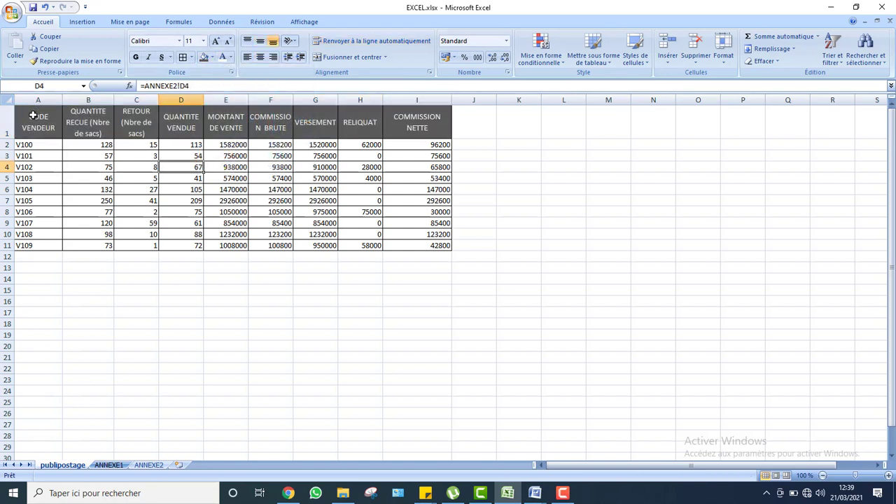
# Make the header cells A1:I1 bold and narrow the RELIQUAT column slightly
pyautogui.moveTo(40, 116); pyautogui.dragTo(404, 119)
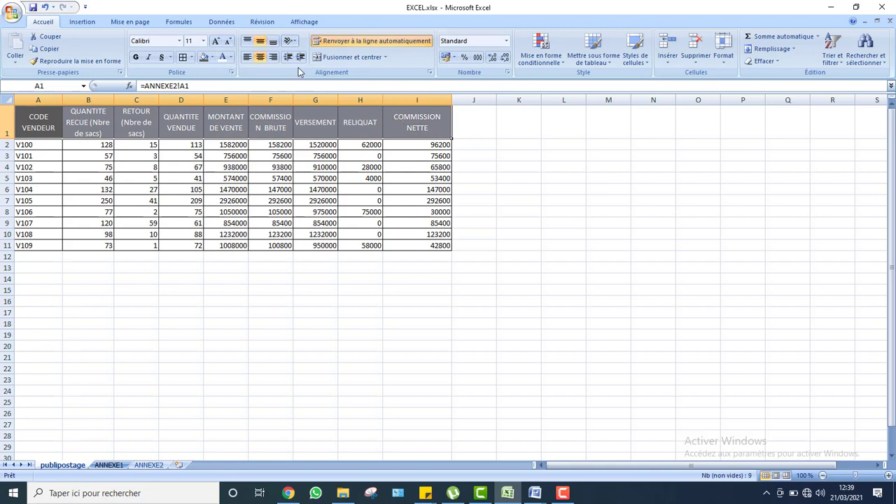
pyautogui.click(136, 58)
pyautogui.click(180, 216)
pyautogui.click(411, 325)
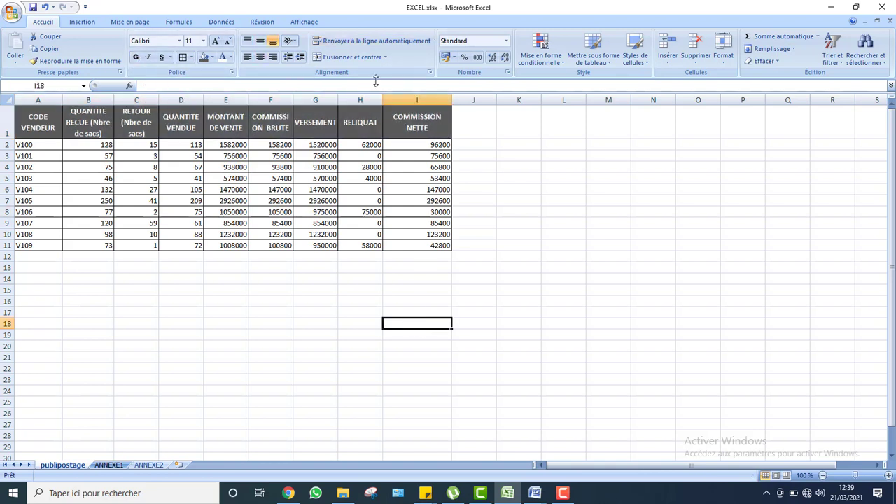
pyautogui.moveTo(383, 98); pyautogui.dragTo(380, 98)
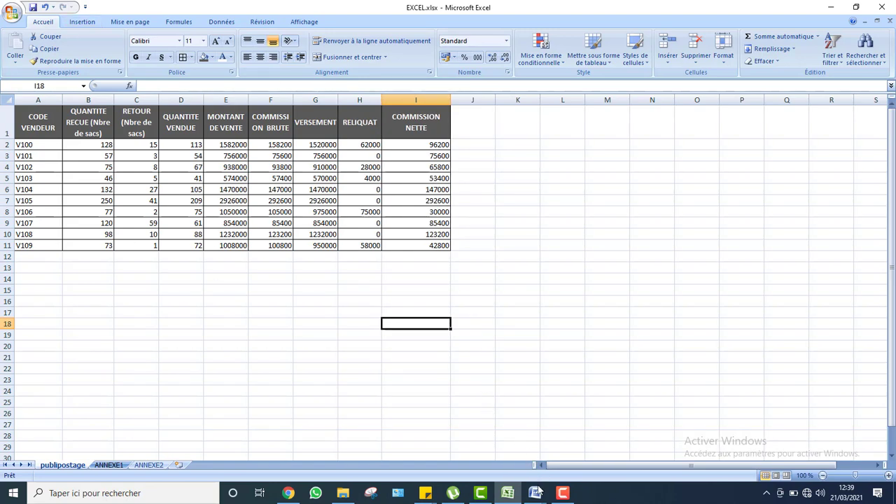
# Switch to publipostage.docx in Word and look over the VENDEUR table's empty value cells
pyautogui.moveTo(538, 492)
pyautogui.click(560, 450)
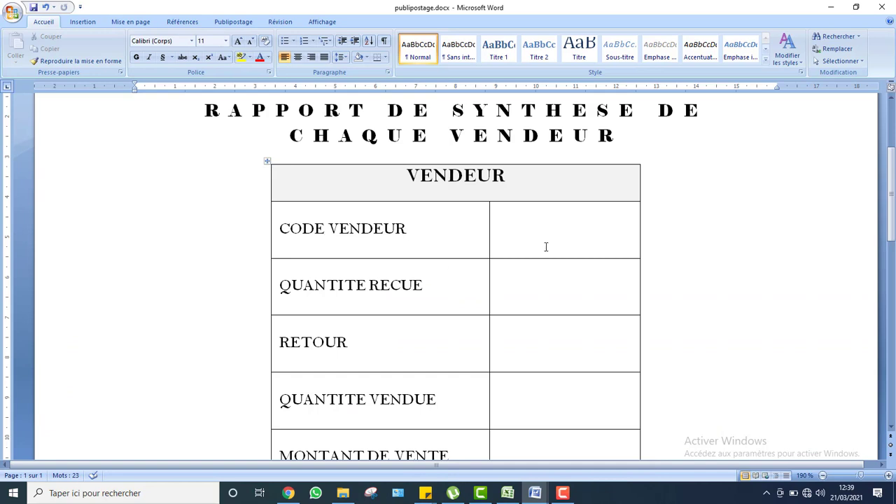
pyautogui.moveTo(537, 496)
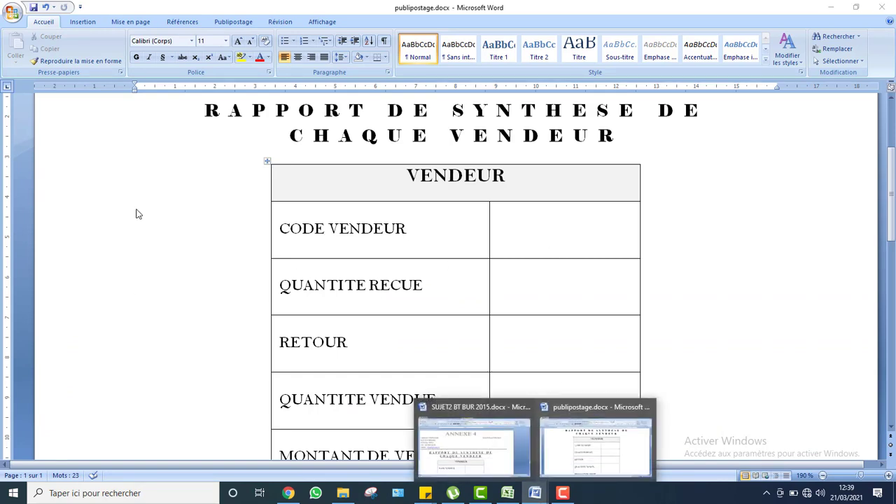
# Return to the Excel workbook and save it as EXCEL.xlsx in the same folder, replacing the existing file
pyautogui.click(508, 493)
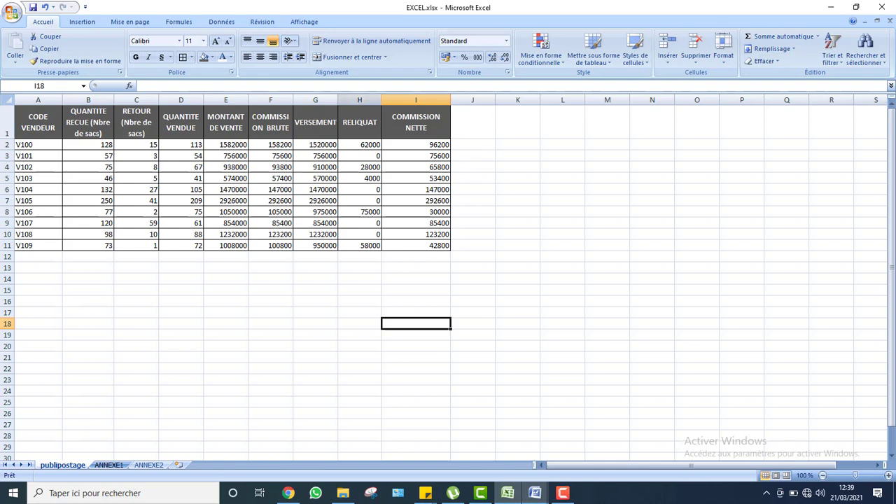
pyautogui.click(12, 13)
pyautogui.click(33, 119)
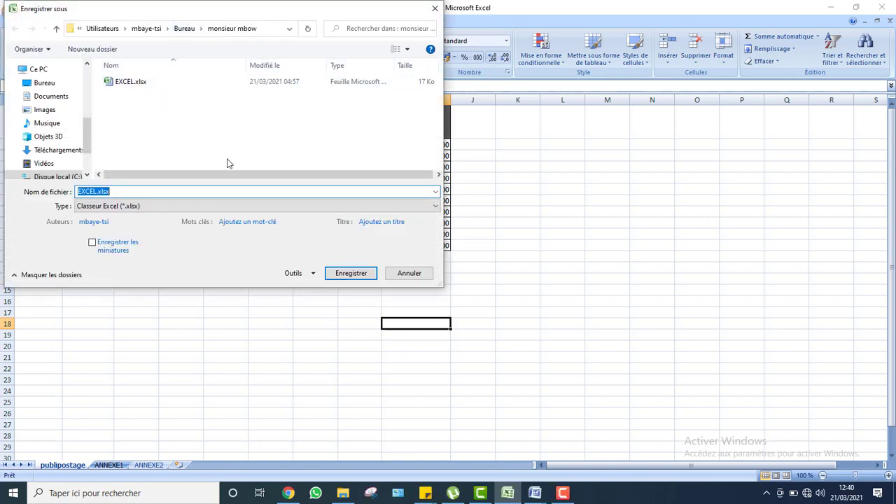
pyautogui.click(348, 277)
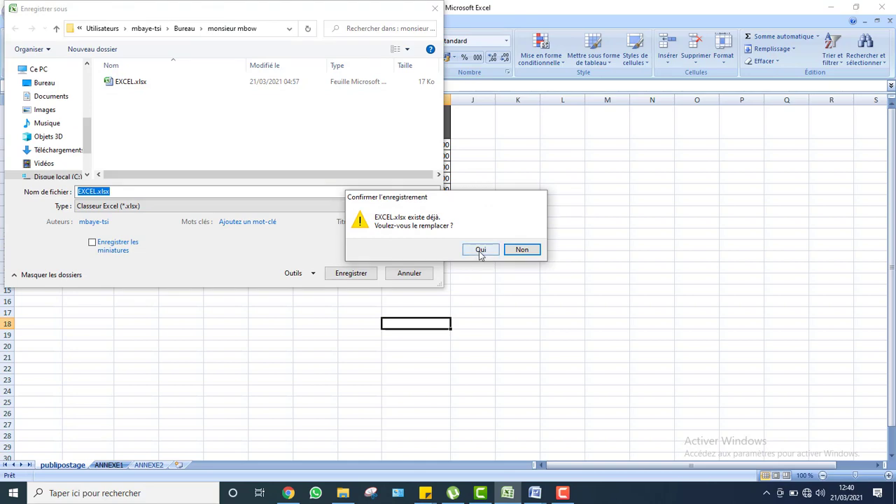
pyautogui.click(480, 250)
pyautogui.click(306, 243)
pyautogui.click(122, 206)
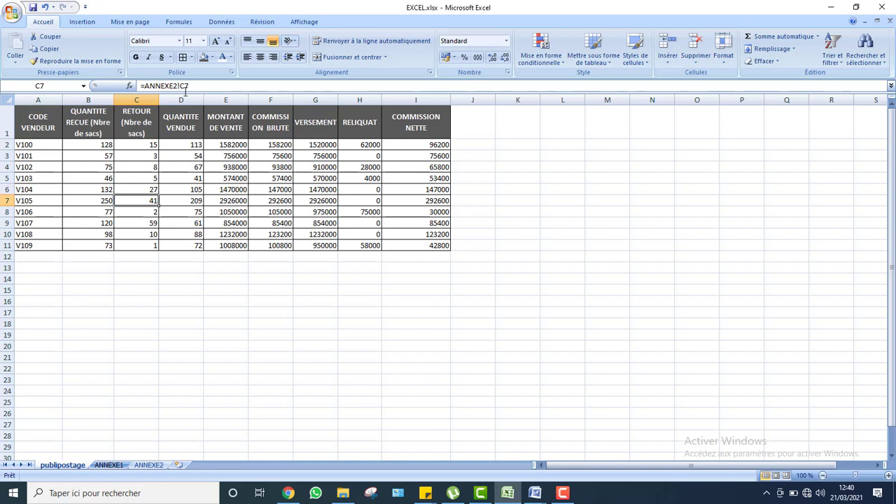
# Close the Excel workbook and locate EXCEL.xlsx and publipostage.docx in the project folder on the desktop
pyautogui.click(891, 7)
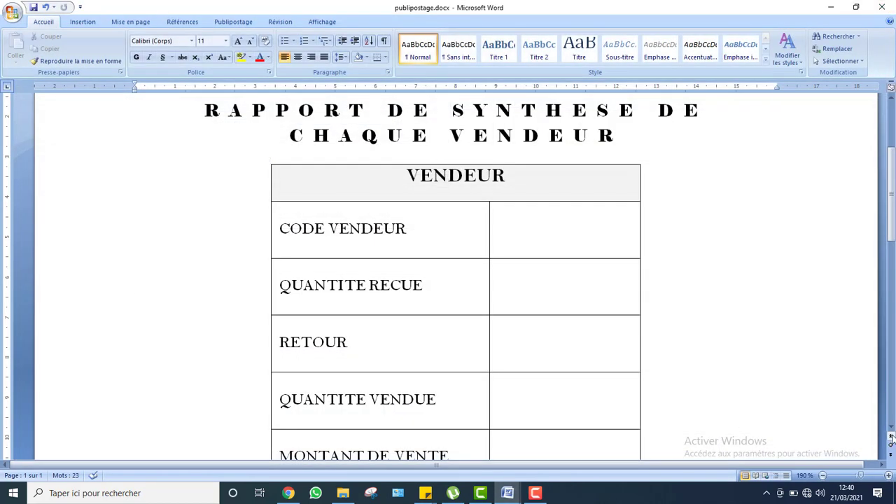
pyautogui.click(894, 496)
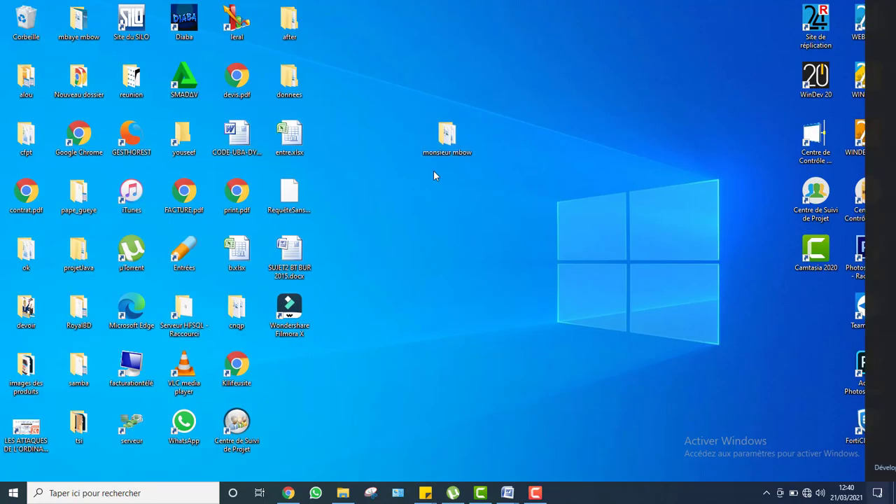
pyautogui.click(533, 282)
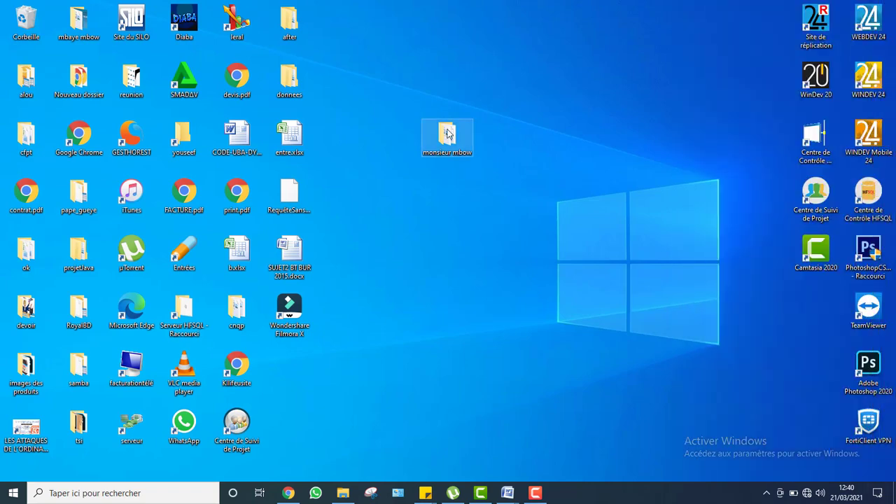
pyautogui.doubleClick(447, 134)
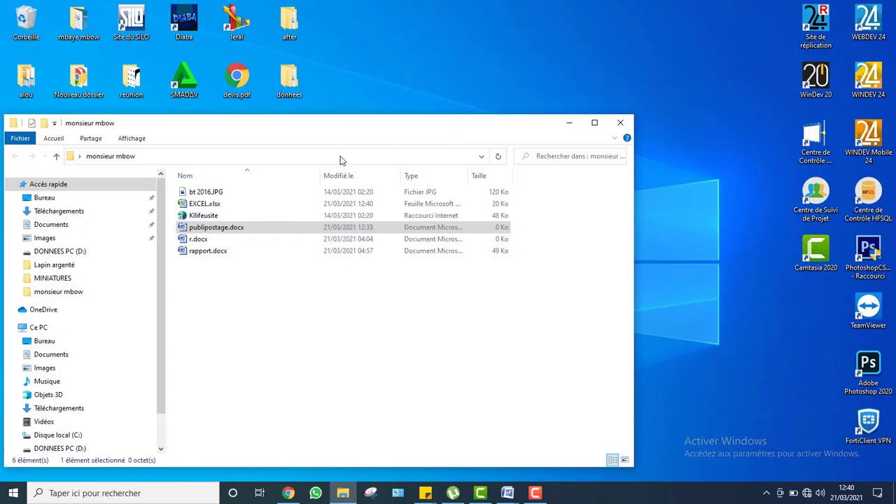
pyautogui.click(210, 204)
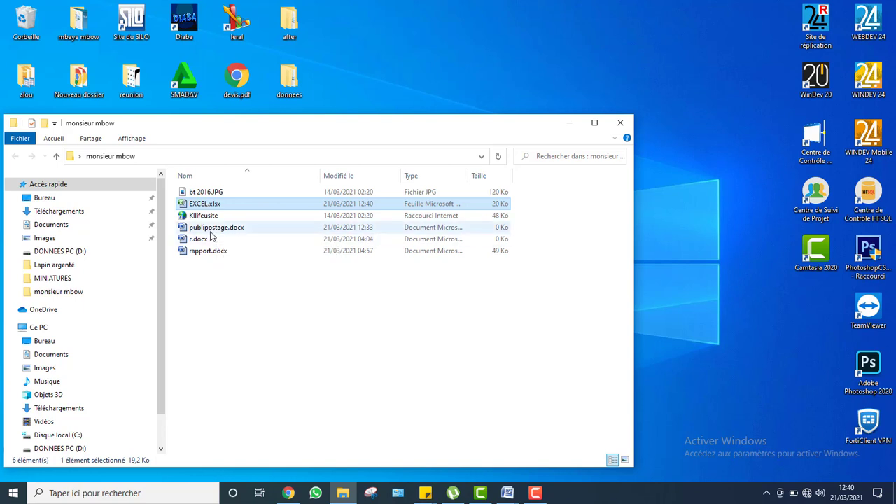
pyautogui.click(211, 228)
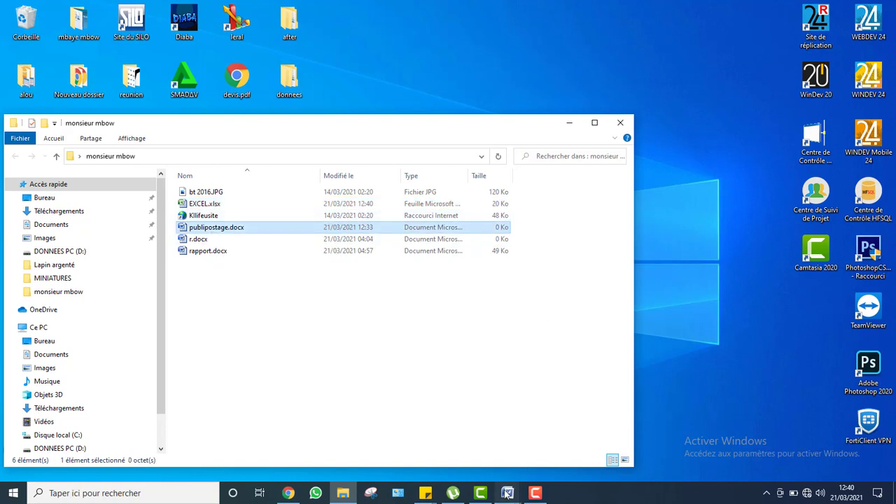
# Close SUJET2 BT BUR 2015.docx, saving its changes, and maximize the publipostage.docx window in Word
pyautogui.moveTo(507, 492)
pyautogui.click(496, 407)
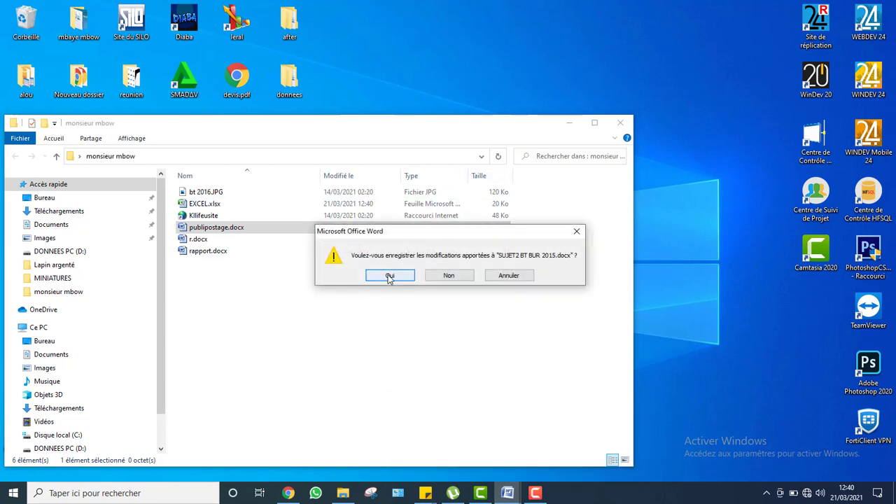
pyautogui.click(390, 276)
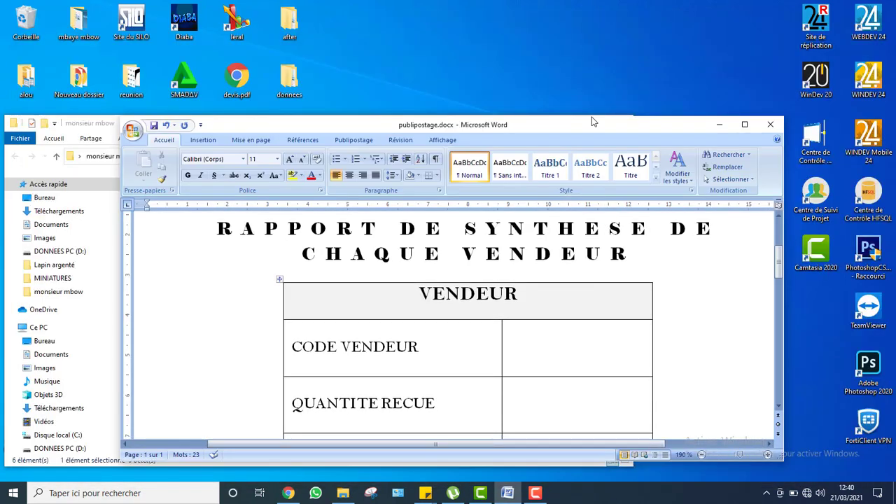
pyautogui.click(737, 122)
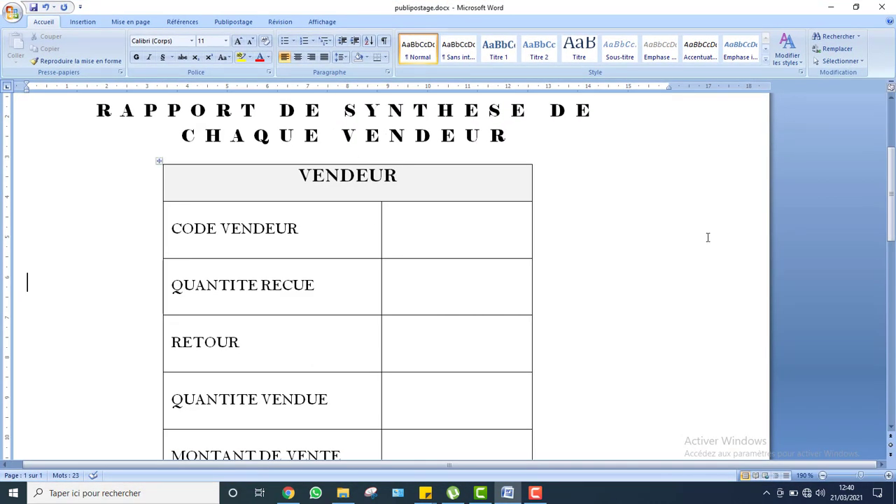
pyautogui.moveTo(892, 186)
pyautogui.mouseDown()
pyautogui.moveTo(892, 150)
pyautogui.moveTo(891, 173)
pyautogui.mouseUp()
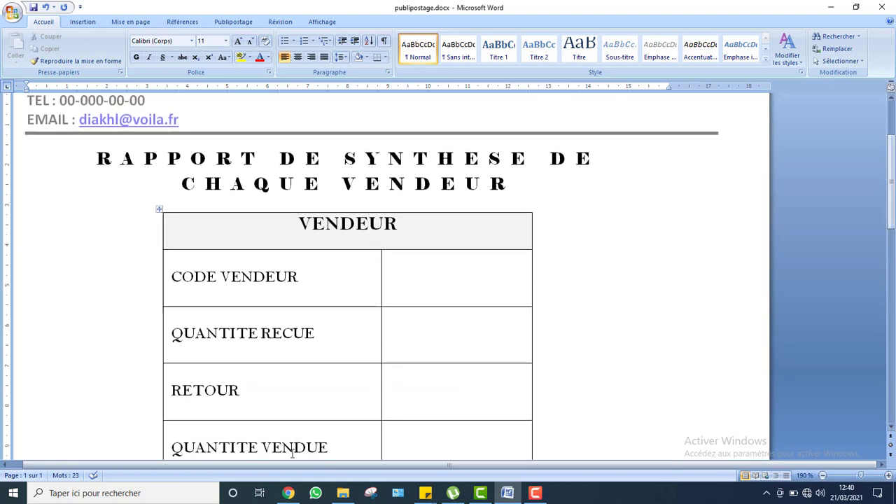
pyautogui.click(232, 21)
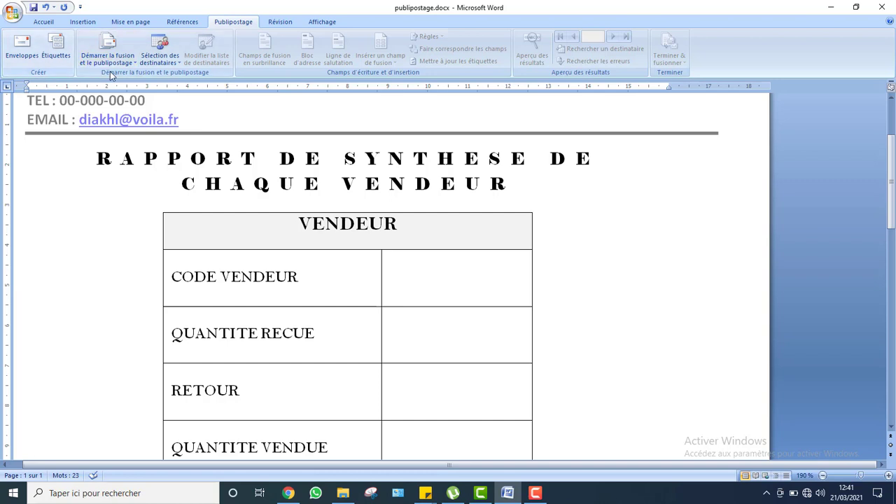
pyautogui.click(164, 70)
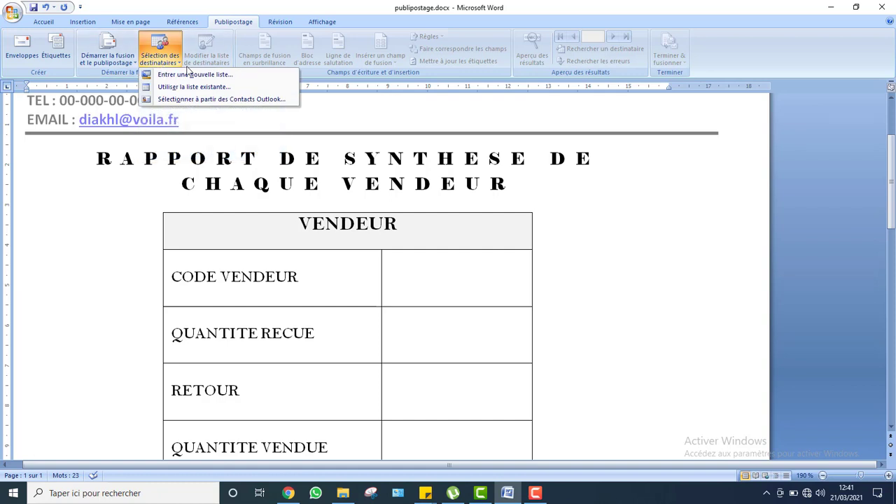
pyautogui.click(262, 77)
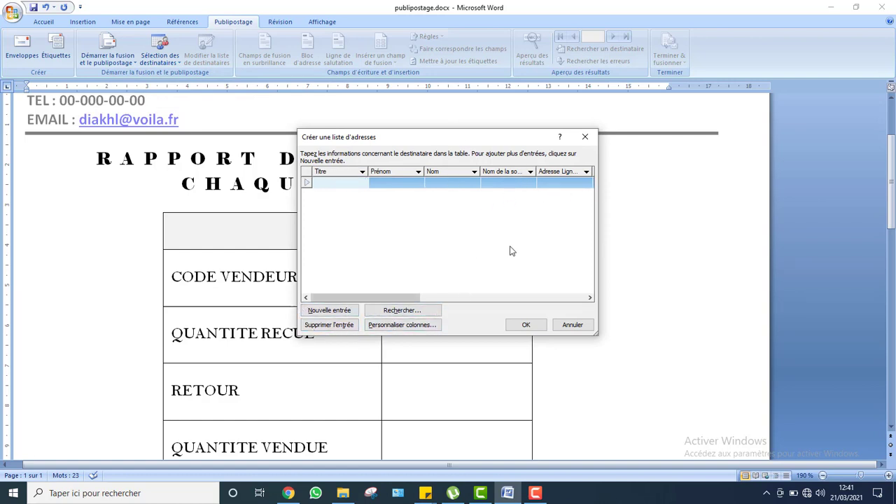
pyautogui.click(413, 324)
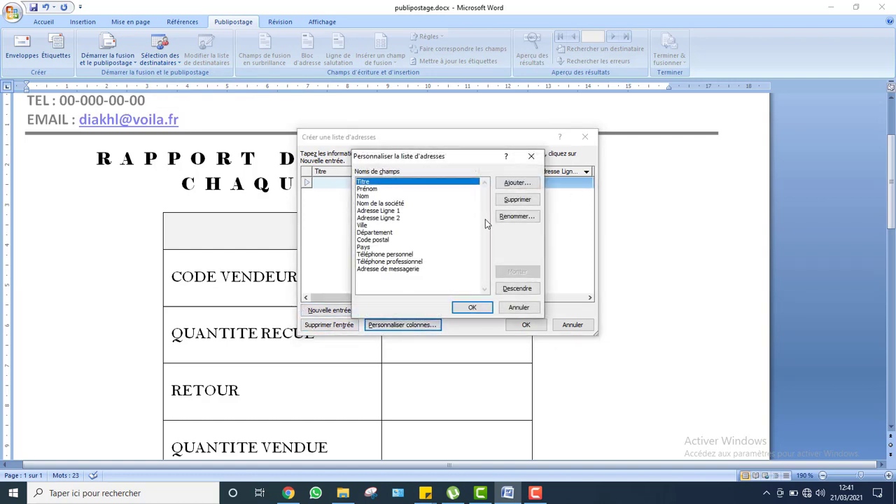
pyautogui.click(441, 240)
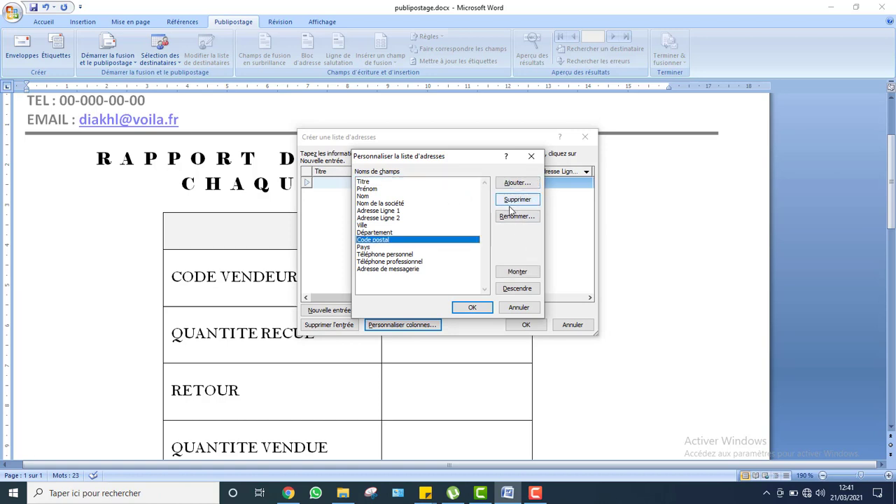
pyautogui.click(512, 201)
pyautogui.click(423, 275)
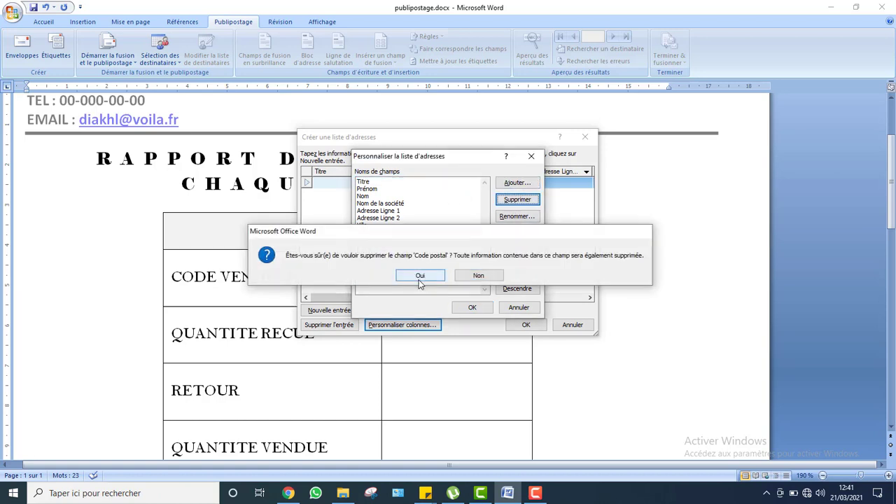
pyautogui.click(513, 184)
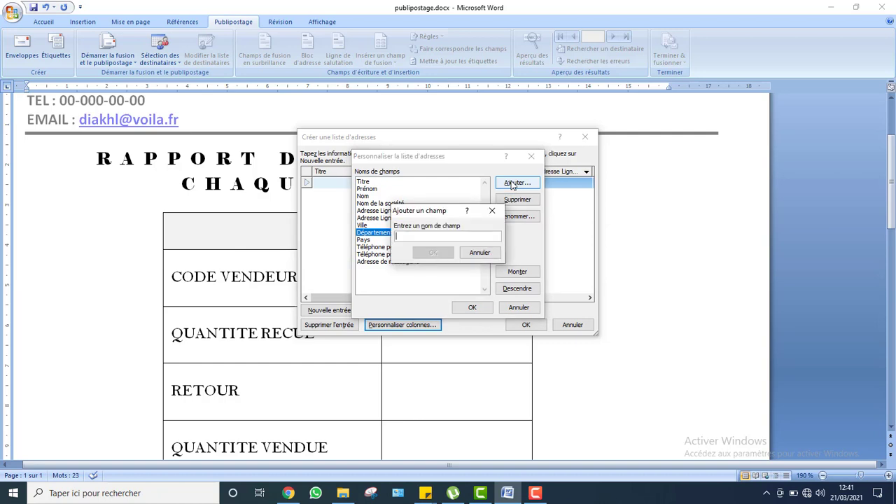
pyautogui.click(481, 254)
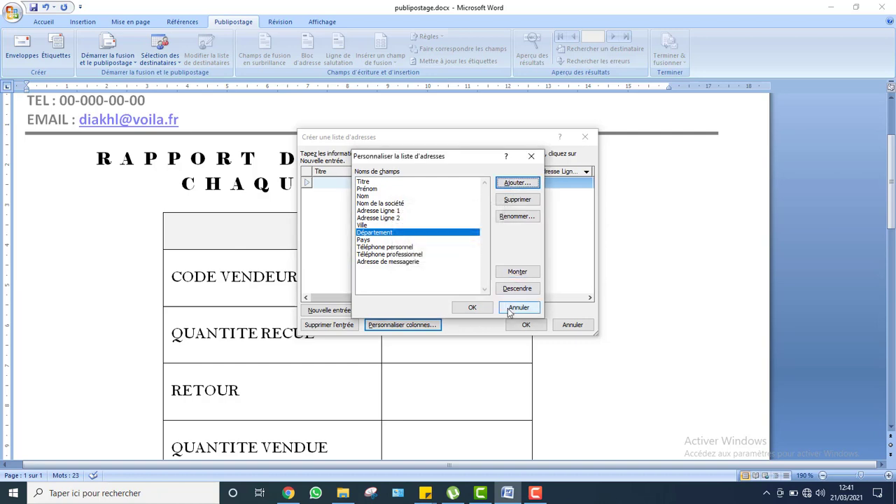
pyautogui.click(509, 309)
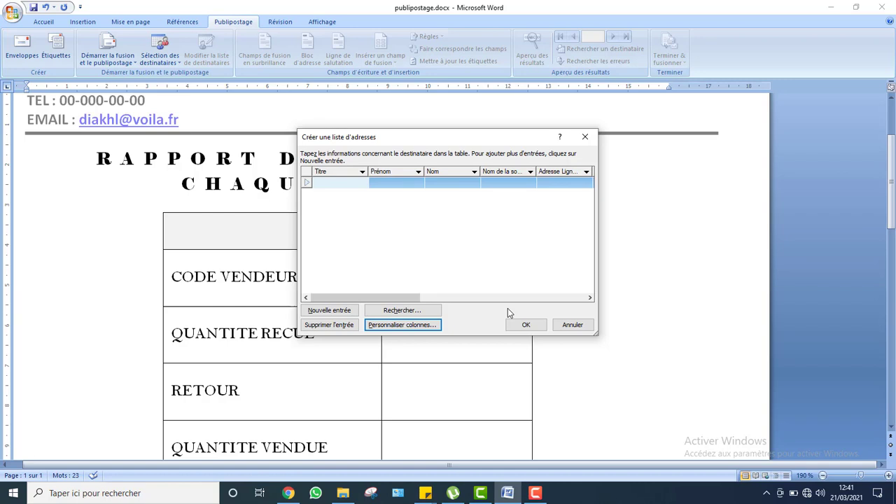
pyautogui.click(572, 326)
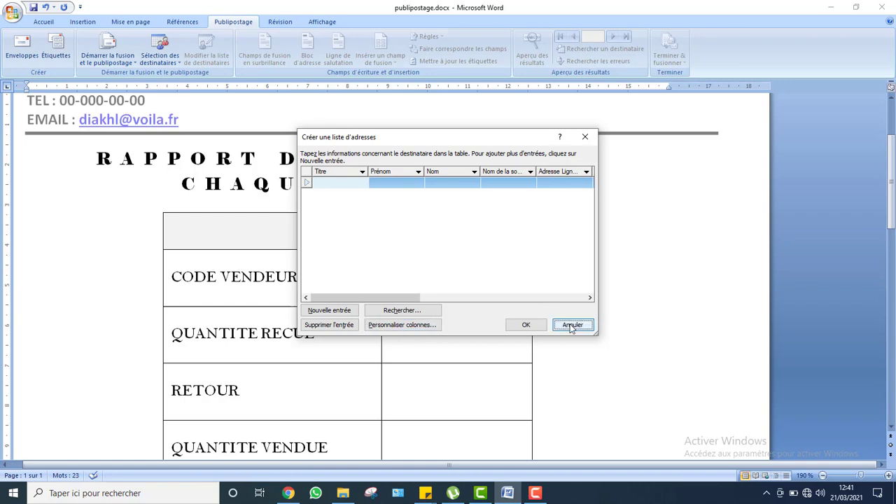
# Use the publipostage$ sheet of EXCEL.xlsx from the project folder as the existing recipient list, with the first row as column headers
pyautogui.click(164, 67)
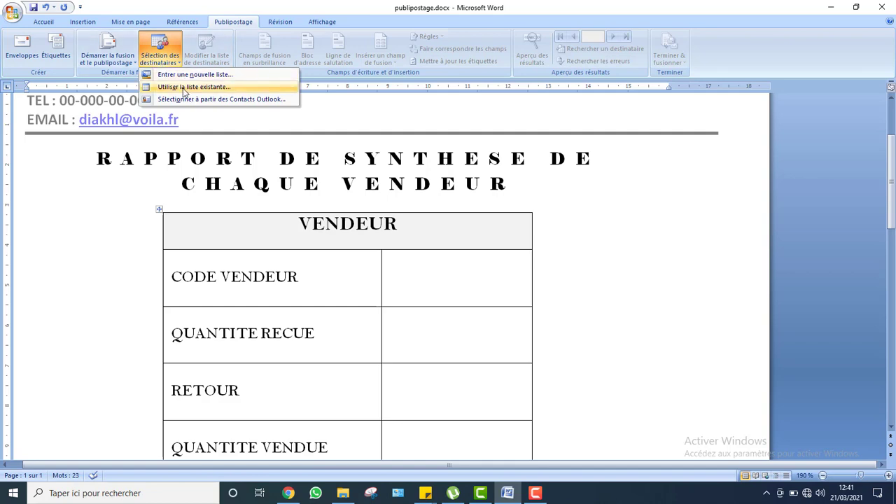
pyautogui.click(184, 89)
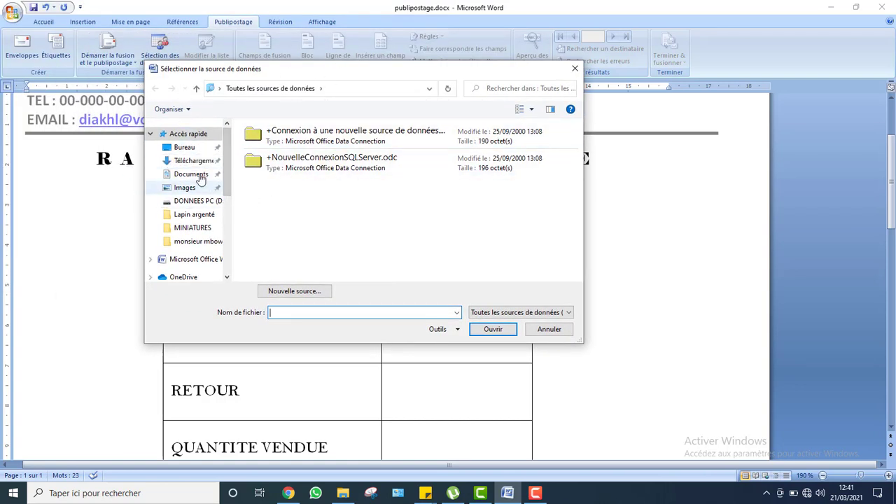
pyautogui.click(178, 149)
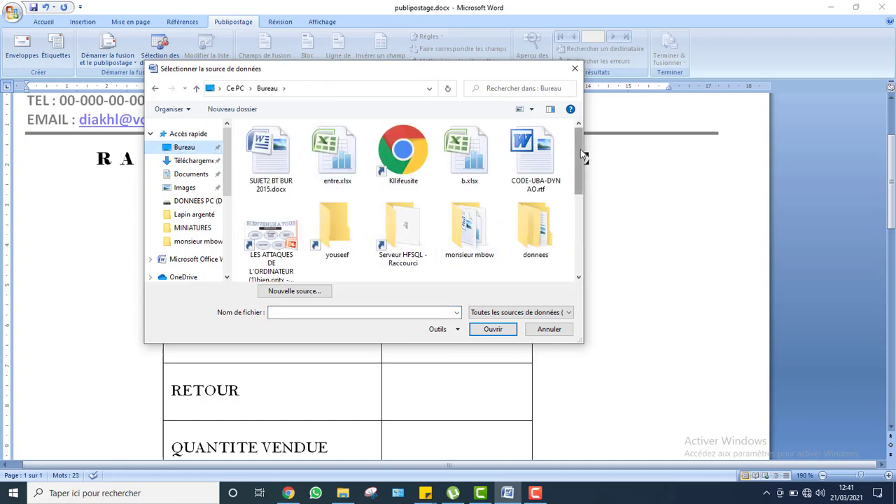
pyautogui.moveTo(580, 155); pyautogui.dragTo(580, 174)
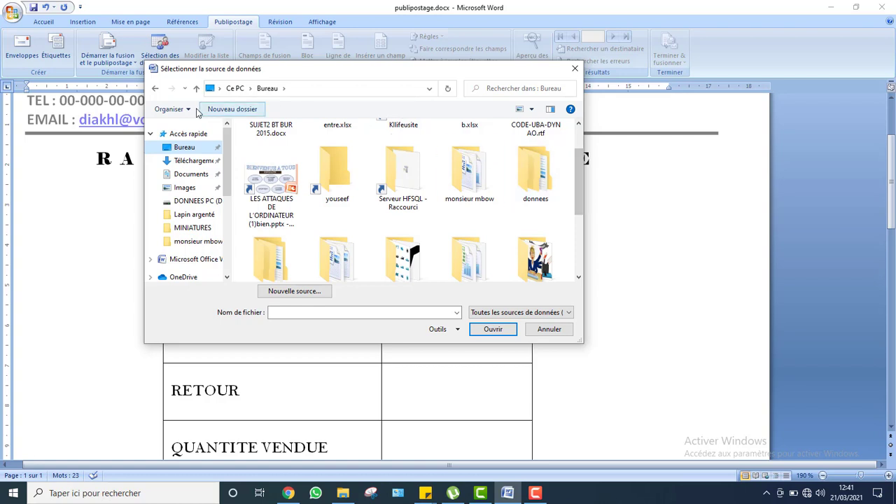
pyautogui.click(478, 178)
pyautogui.doubleClick(478, 177)
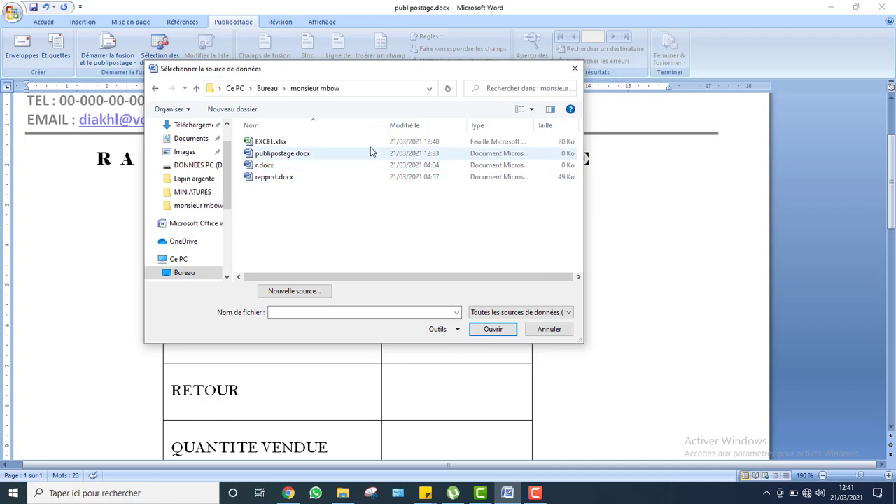
pyautogui.click(266, 145)
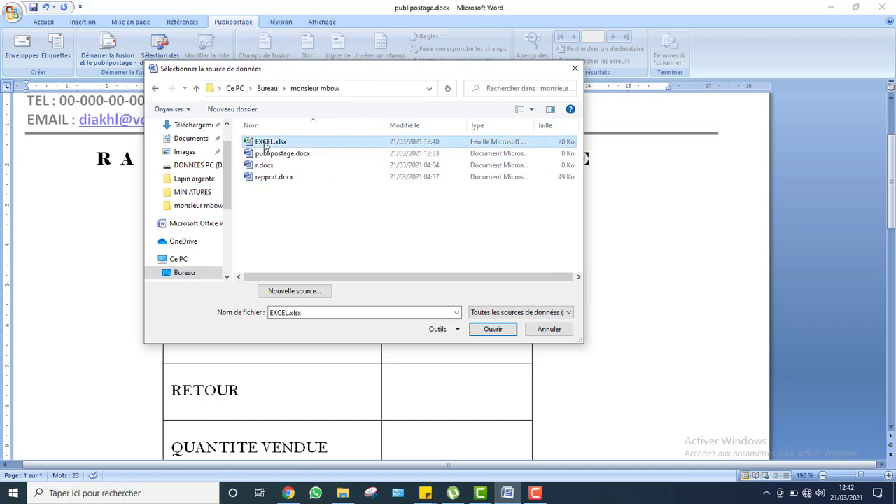
pyautogui.doubleClick(266, 143)
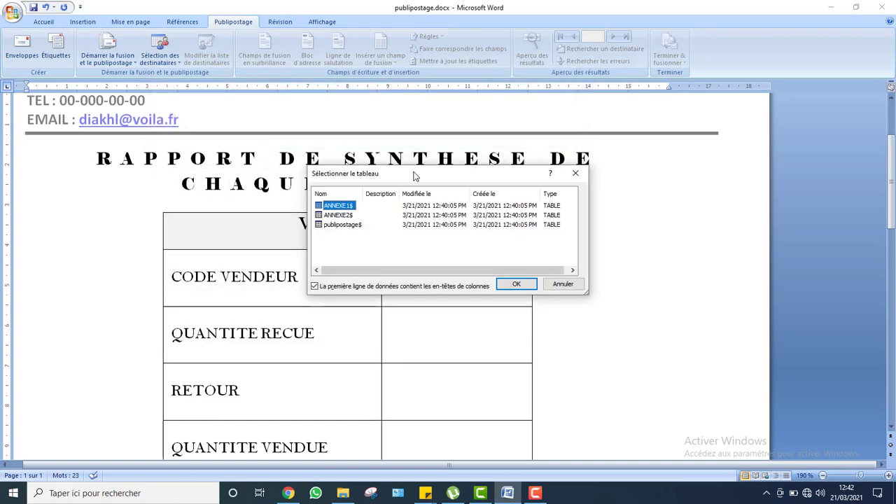
pyautogui.click(340, 224)
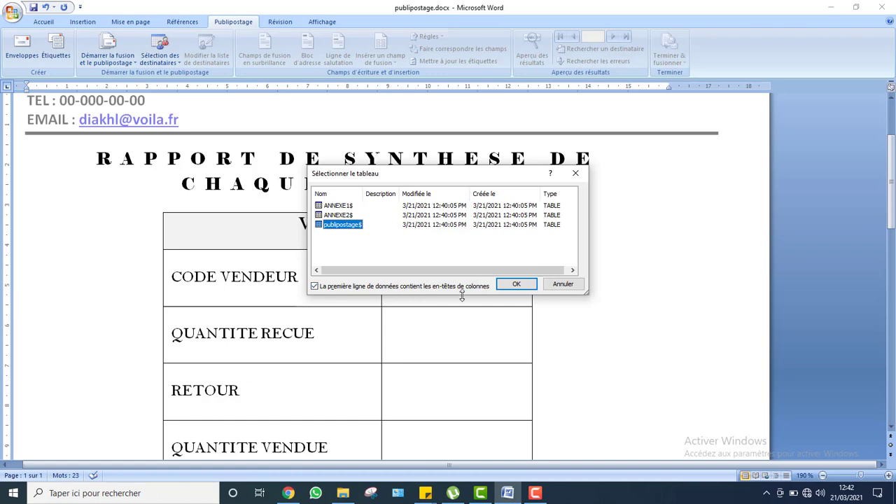
pyautogui.click(517, 287)
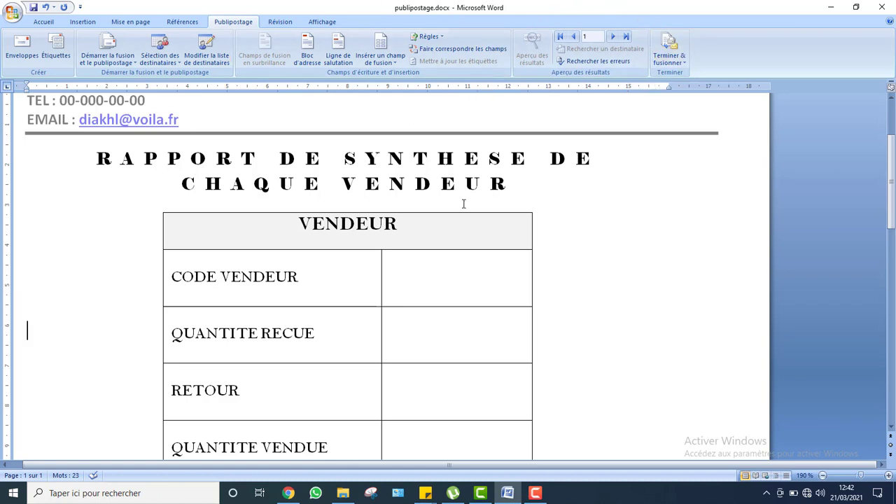
# Insert the CODE VENDEUR merge field in the empty cell beside CODE VENDEUR
pyautogui.click(406, 278)
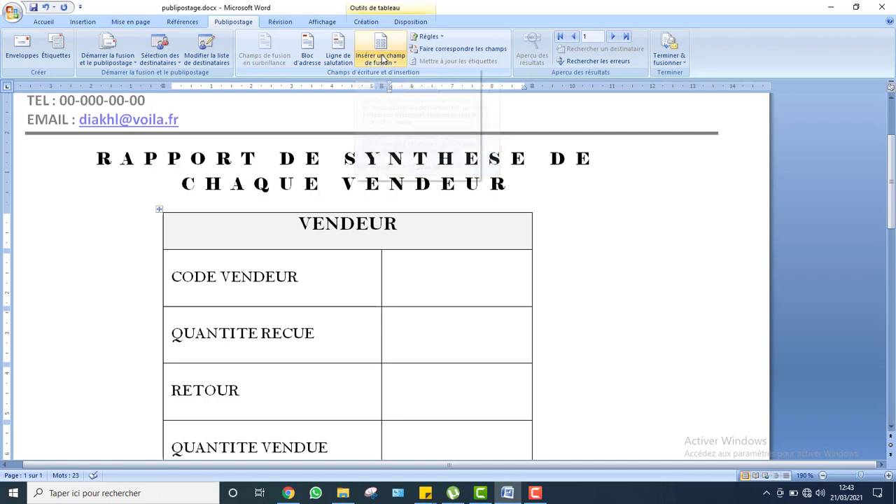
pyautogui.click(378, 45)
pyautogui.click(378, 46)
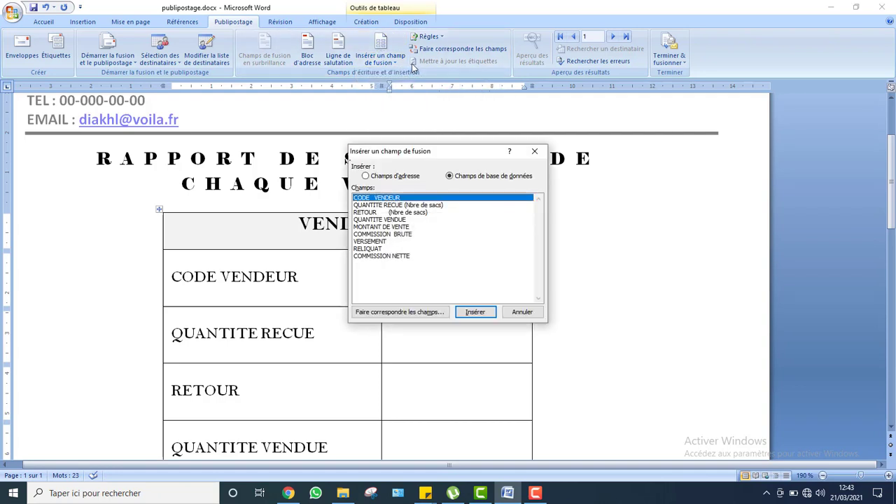
pyautogui.moveTo(430, 150); pyautogui.dragTo(507, 98)
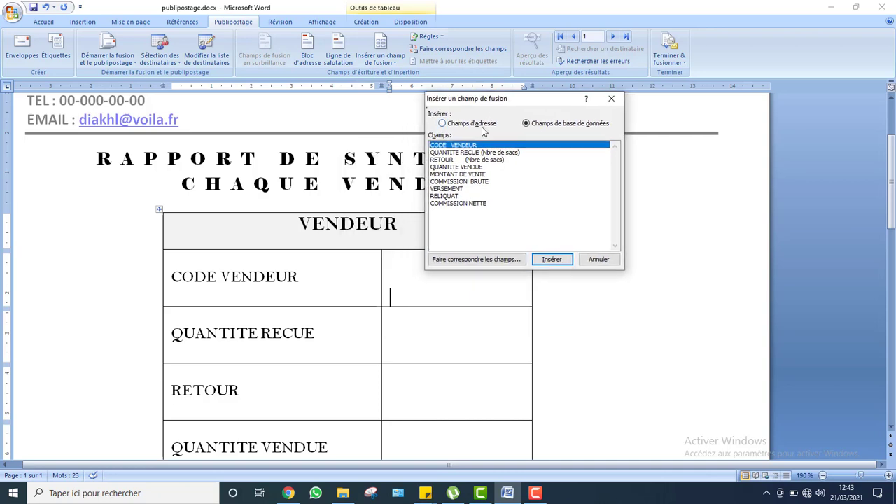
pyautogui.click(550, 260)
pyautogui.click(599, 260)
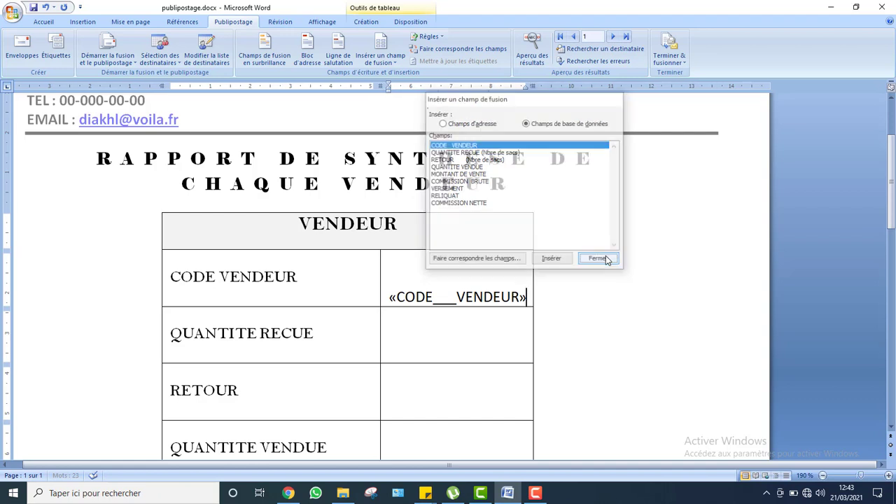
# Insert the QUANTITE_RECUE_Nbre_de_sacs and RETOUR_______Nbre_de_sacs merge fields in the empty cells beside QUANTITE RECUE and RETOUR
pyautogui.click(462, 321)
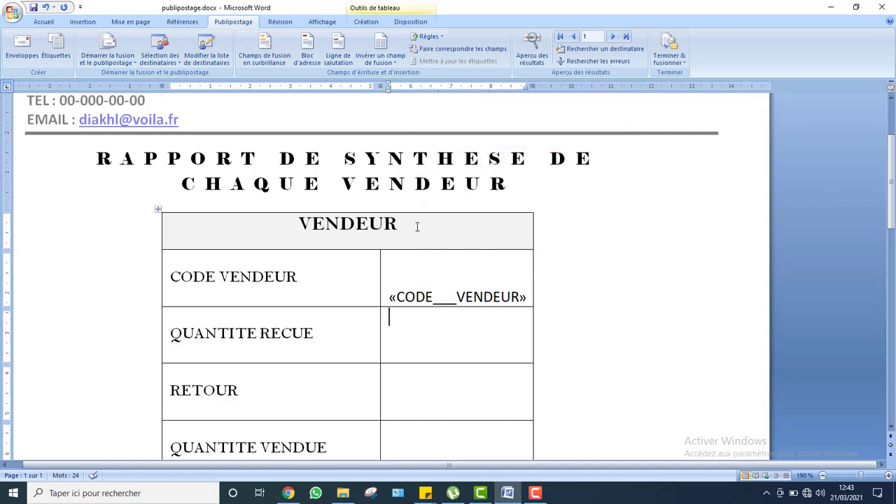
pyautogui.click(387, 65)
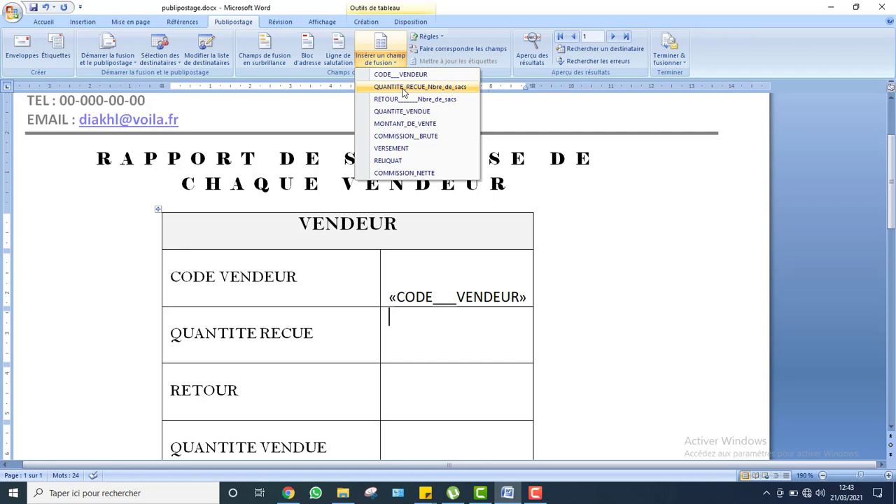
pyautogui.click(404, 89)
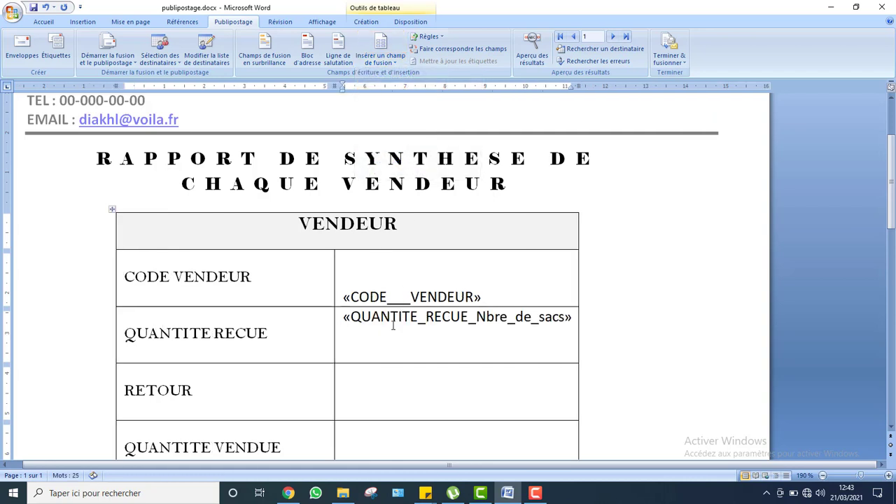
pyautogui.click(390, 62)
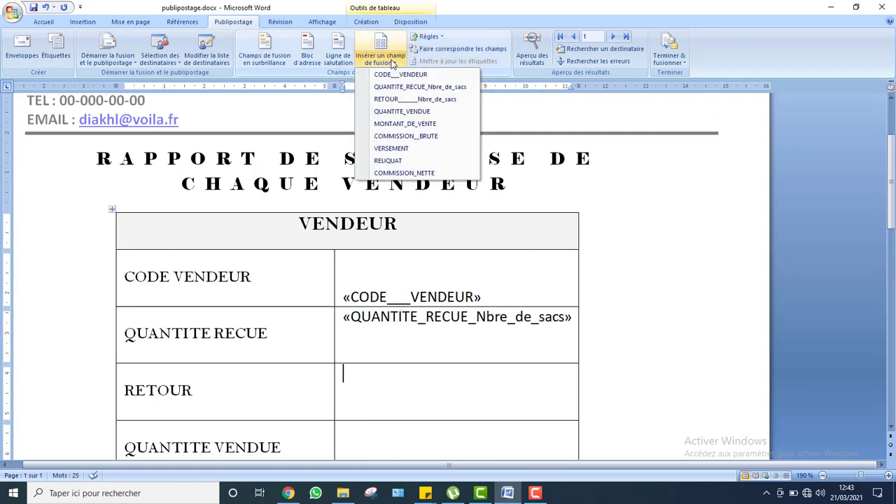
pyautogui.click(394, 100)
# Insert the QUANTITE_VENDUE merge field in the empty cell beside QUANTITE VENDUE
pyautogui.click(400, 432)
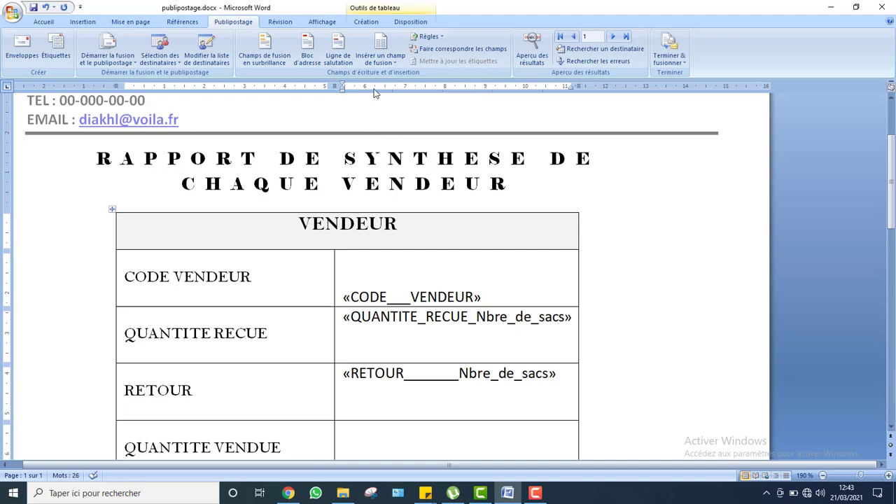
pyautogui.click(384, 60)
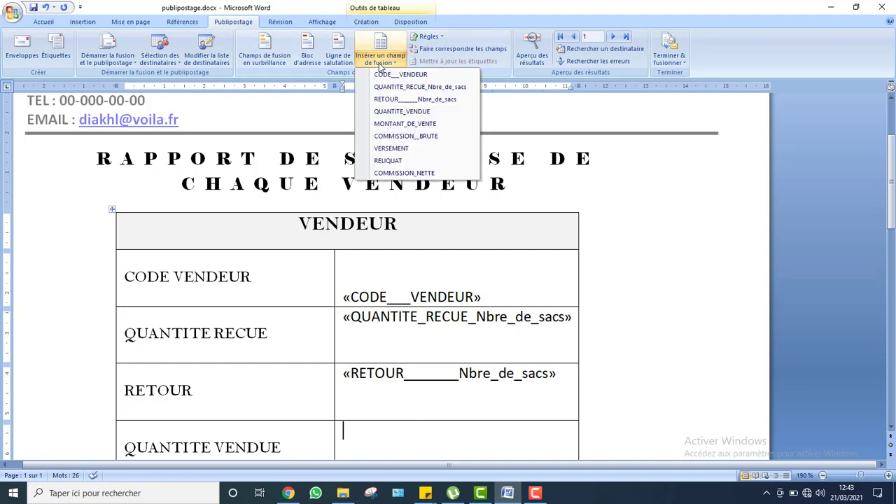
pyautogui.click(401, 112)
# Insert the MONTANT_DE_VENTE and COMMISSION__BRUTE merge fields in the empty cells beside MONTANT DE VENTE and COMMISSION BRUTE
pyautogui.scroll(-5, 352, 312)
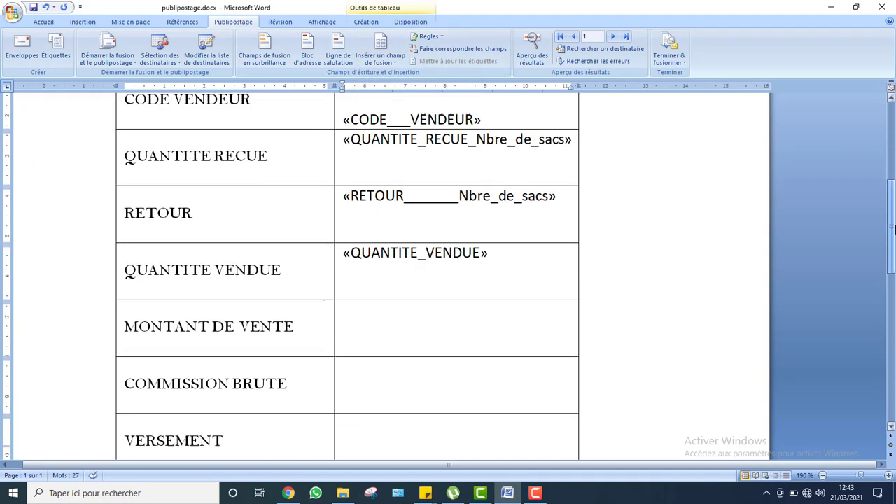
pyautogui.click(360, 305)
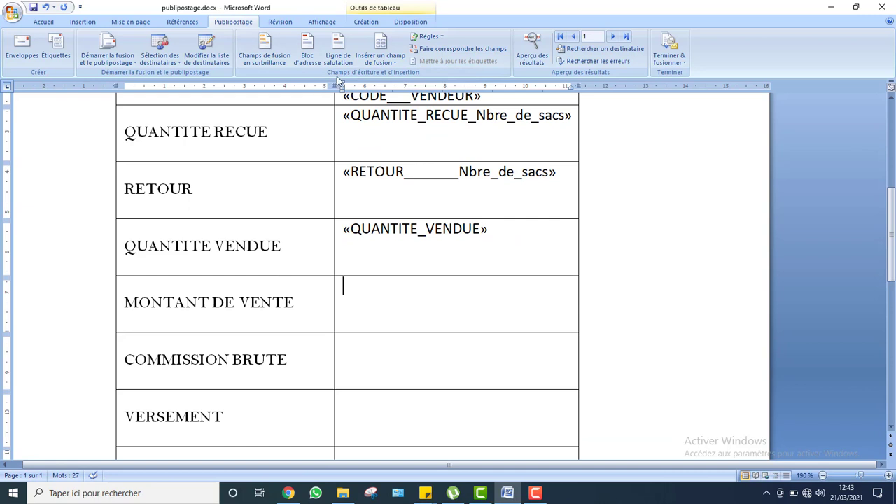
pyautogui.click(373, 63)
pyautogui.click(388, 120)
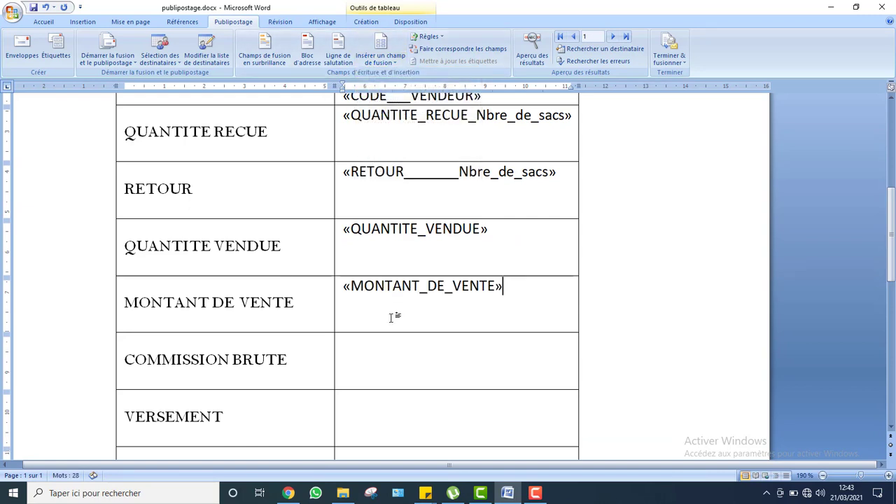
pyautogui.click(390, 343)
pyautogui.click(382, 65)
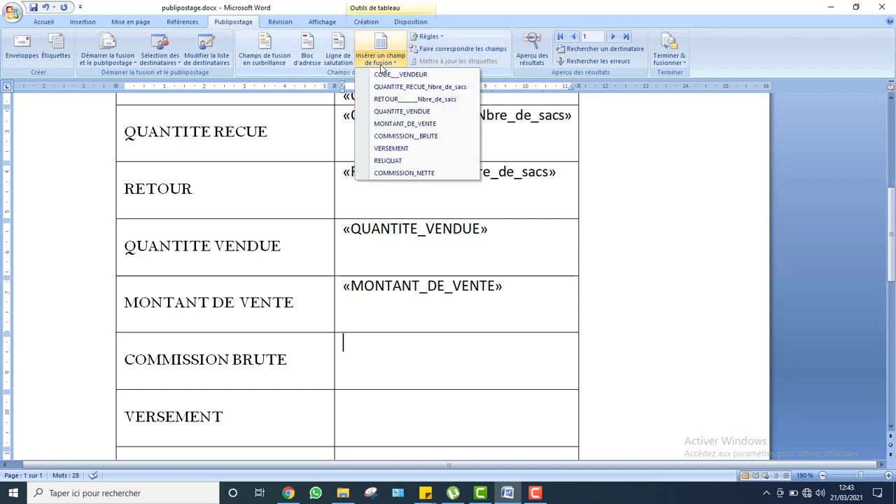
pyautogui.click(402, 136)
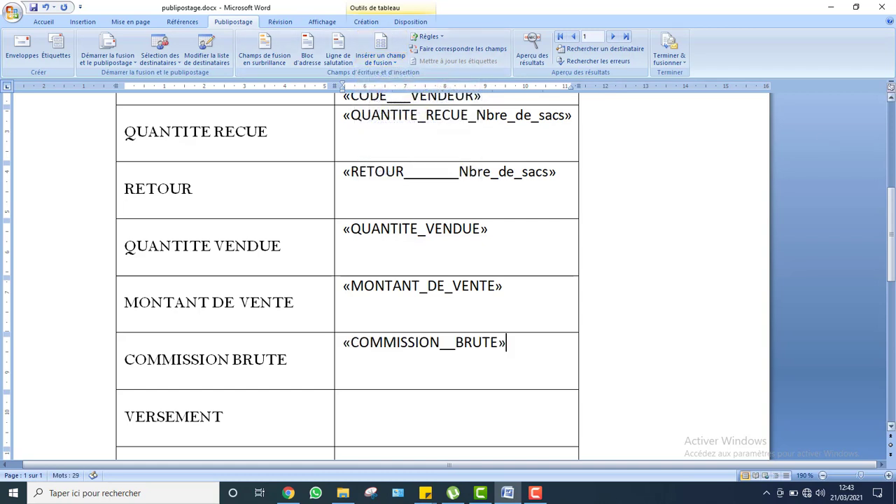
# Insert the VERSEMENT and RELIQUAT merge fields in the empty cells beside their matching row labels
pyautogui.scroll(-3, 383, 294)
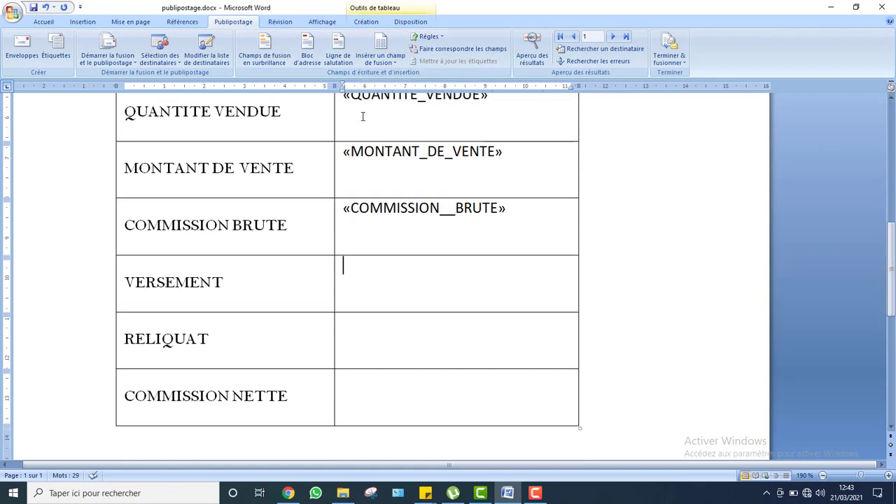
pyautogui.click(379, 63)
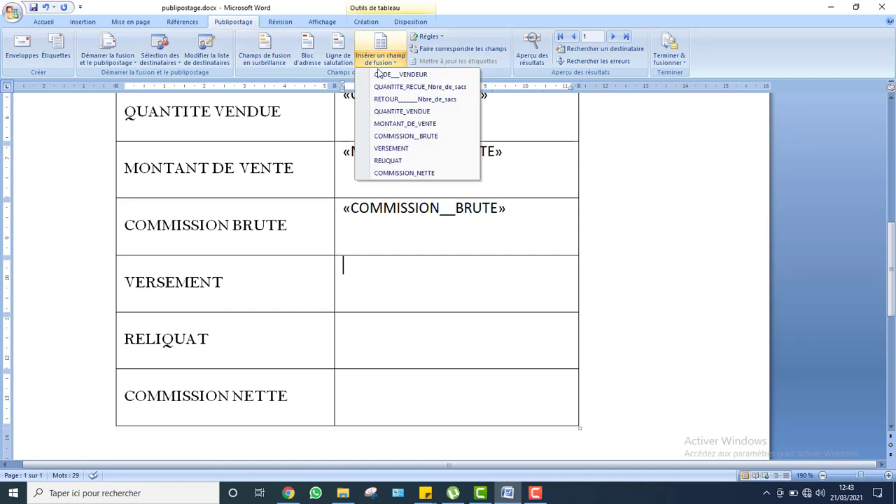
pyautogui.click(391, 149)
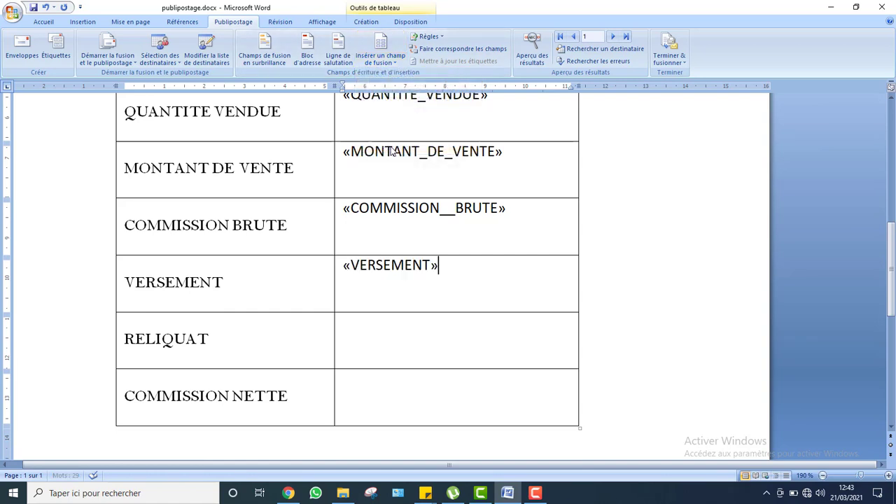
pyautogui.click(387, 65)
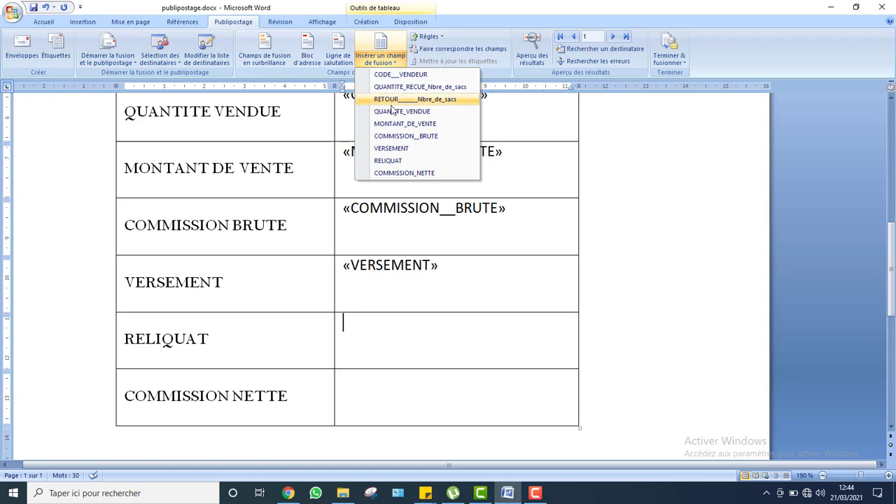
pyautogui.click(389, 161)
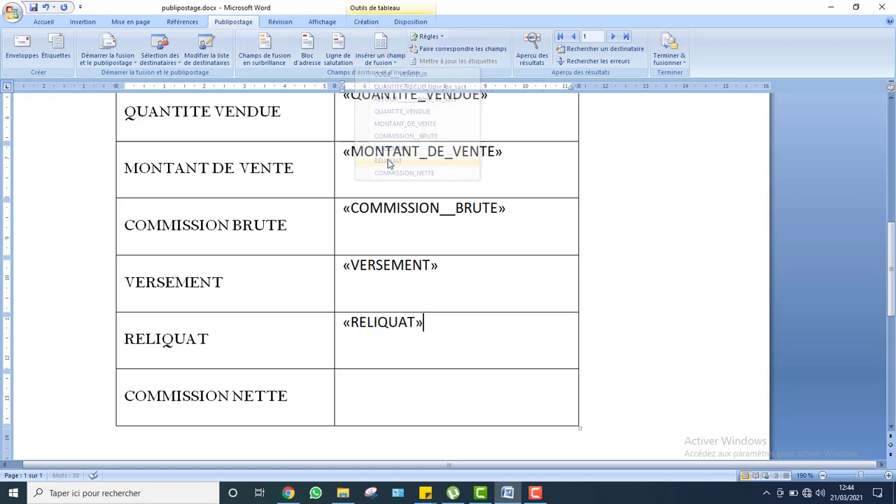
pyautogui.click(381, 63)
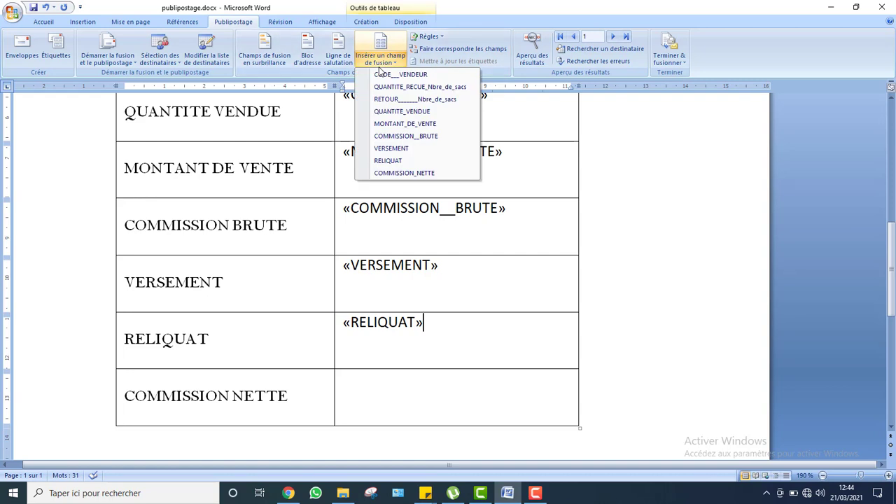
pyautogui.click(404, 173)
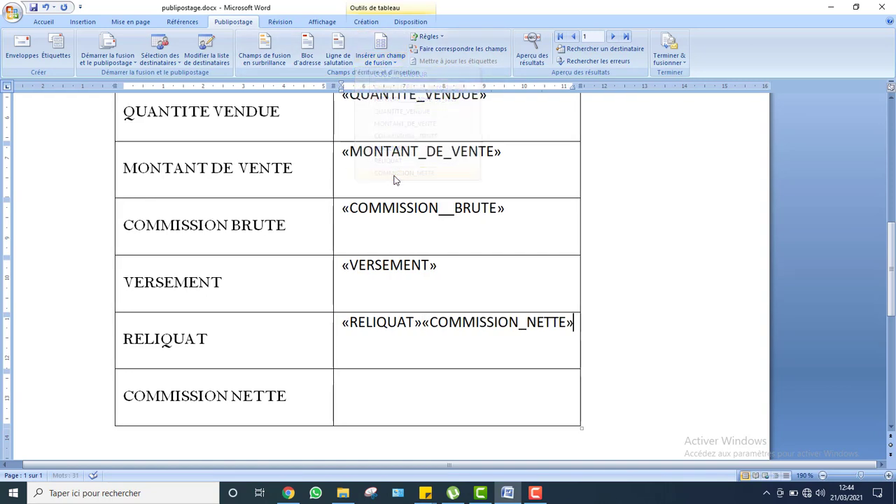
pyautogui.click(46, 7)
# Insert the COMMISSION_NETTE merge field in the empty cell beside COMMISSION NETTE
pyautogui.click(376, 385)
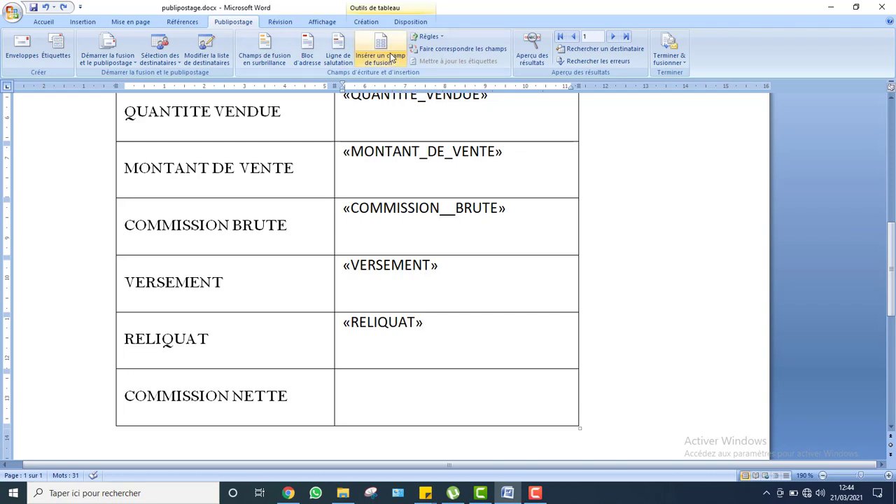
pyautogui.click(384, 62)
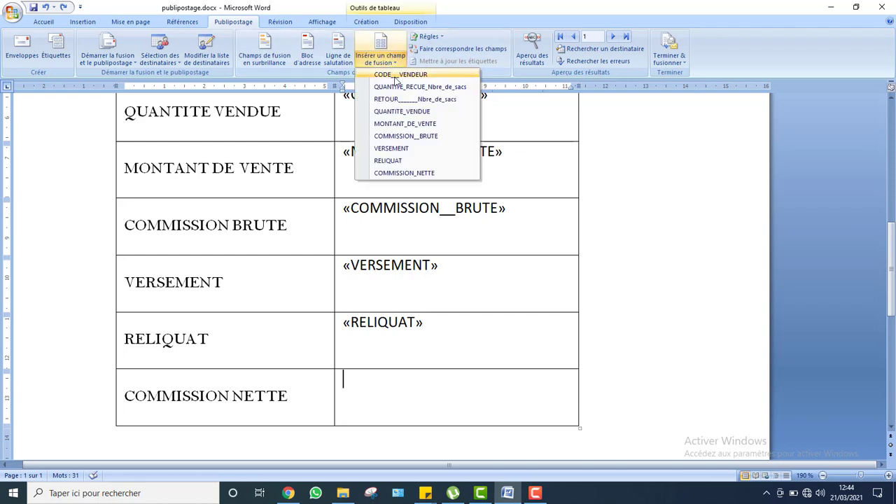
pyautogui.click(404, 173)
# Review the merge fields in the VENDEUR table and preview the merge results for record 1
pyautogui.moveTo(889, 290); pyautogui.dragTo(888, 217)
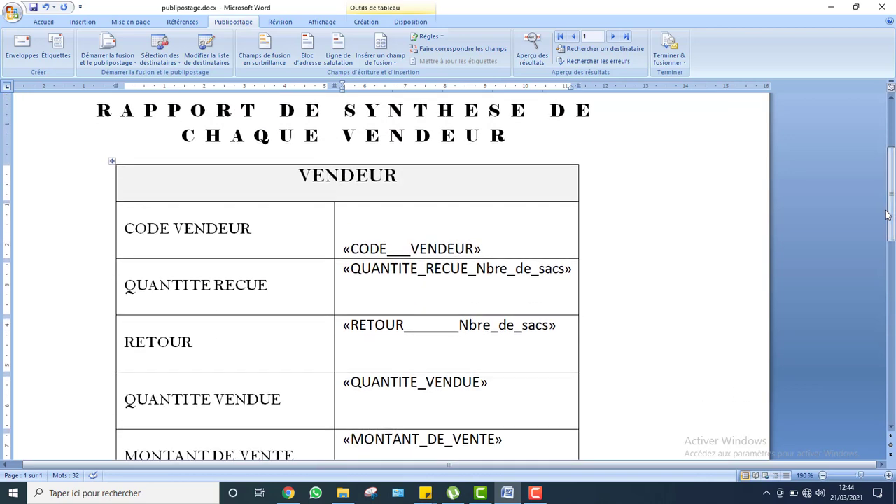
pyautogui.moveTo(343, 247); pyautogui.dragTo(437, 338)
pyautogui.click(242, 231)
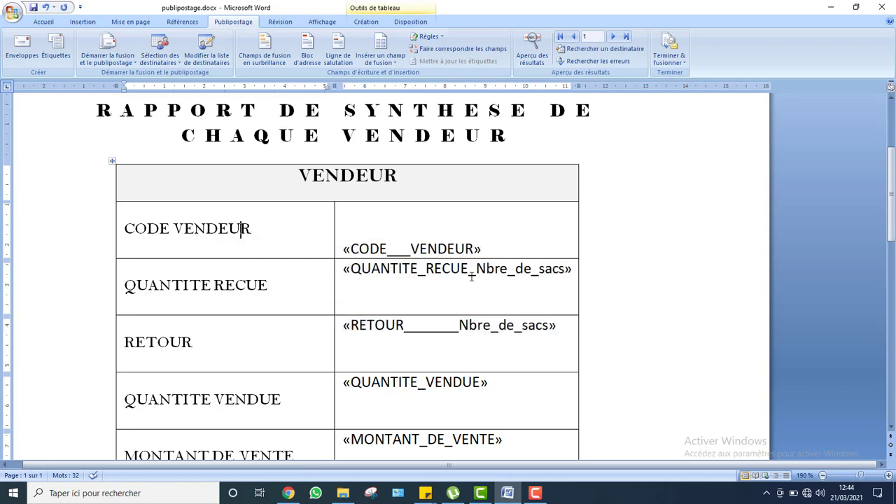
pyautogui.scroll(-2, 894, 219)
pyautogui.moveTo(894, 219); pyautogui.dragTo(894, 221)
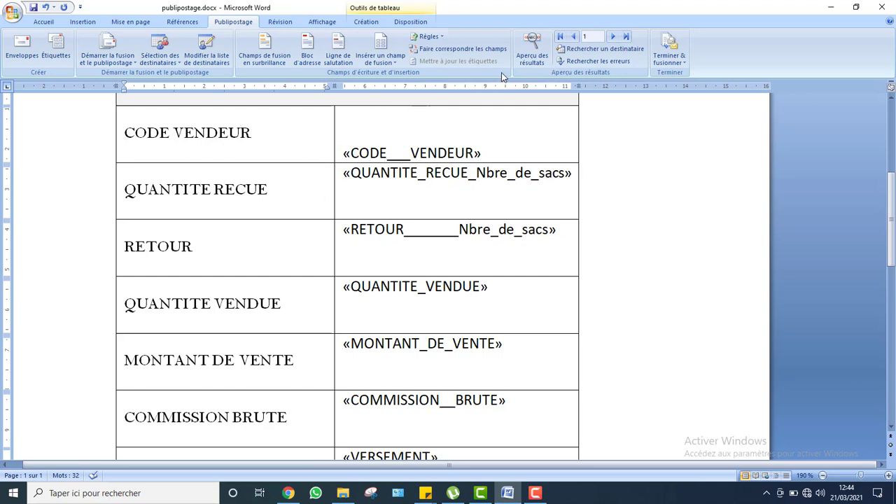
pyautogui.click(533, 57)
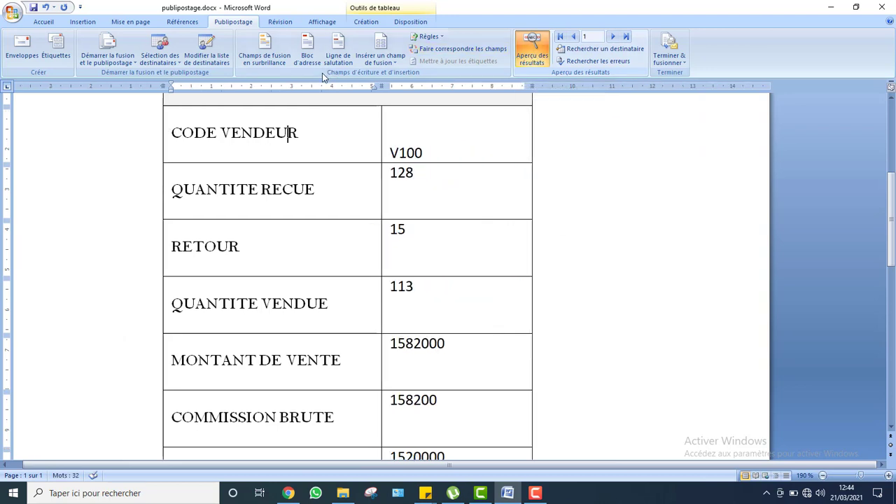
# Copy the formatting of the CODE VENDEUR label onto the merged seller code in the adjacent cell
pyautogui.click(286, 138)
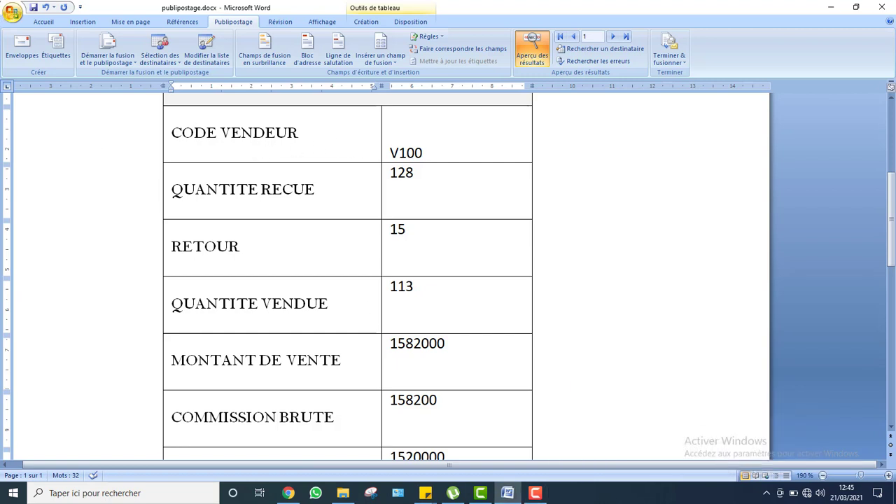
pyautogui.click(44, 22)
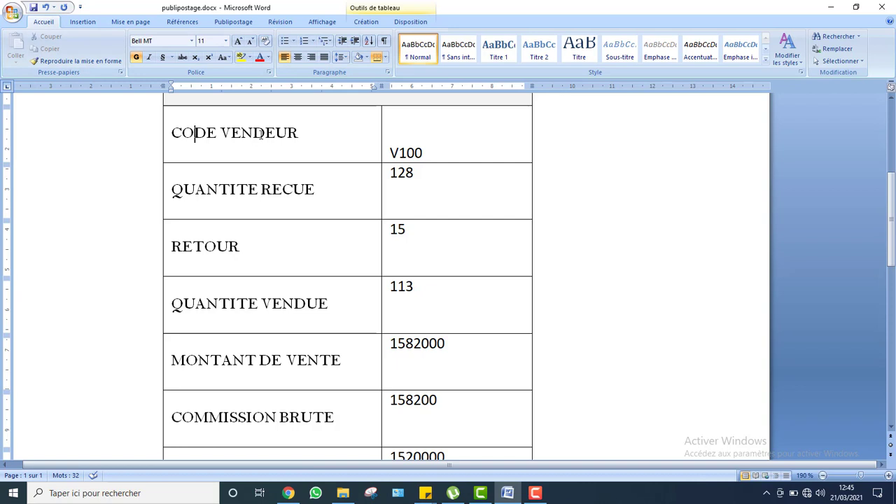
pyautogui.moveTo(260, 134); pyautogui.dragTo(219, 135)
pyautogui.click(185, 137)
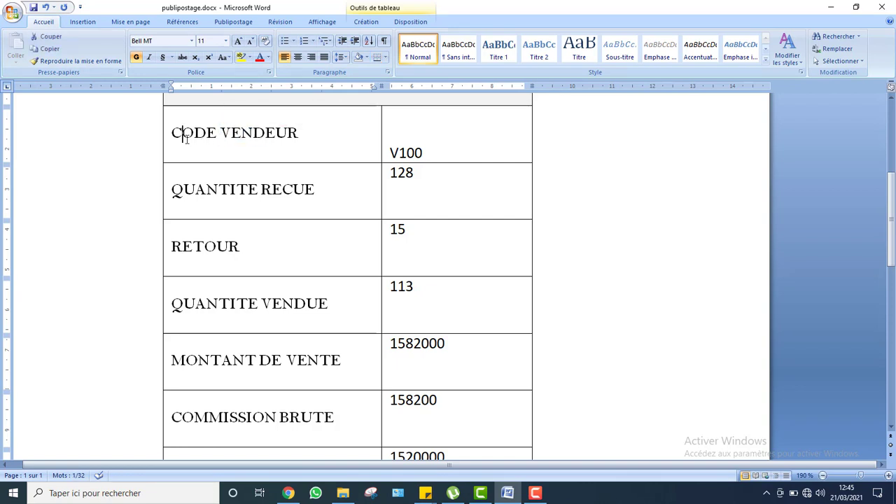
pyautogui.doubleClick(410, 152)
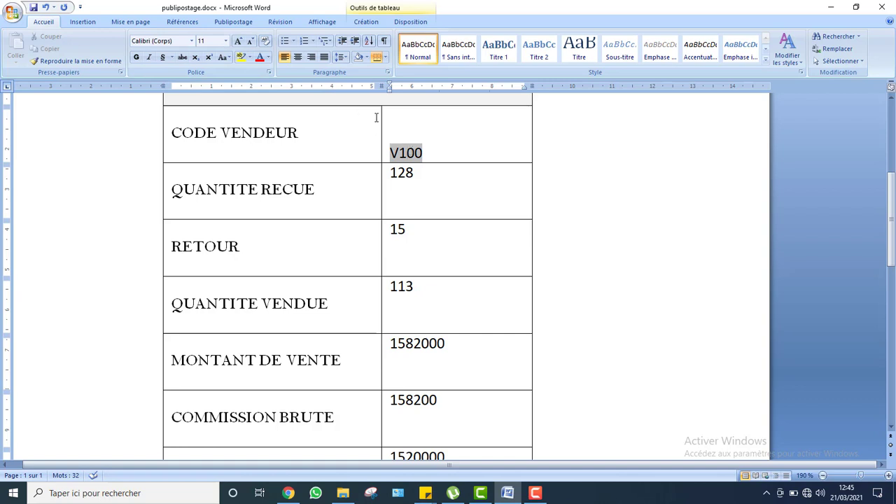
pyautogui.click(262, 131)
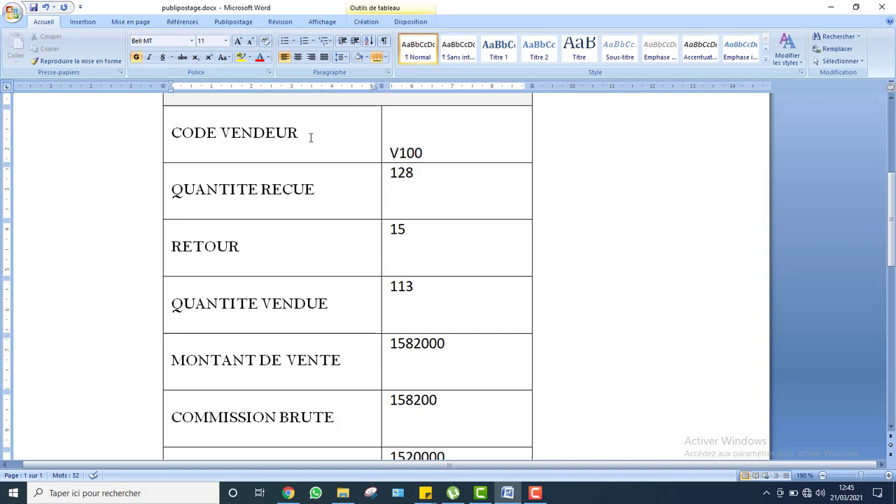
pyautogui.moveTo(311, 137); pyautogui.dragTo(179, 123)
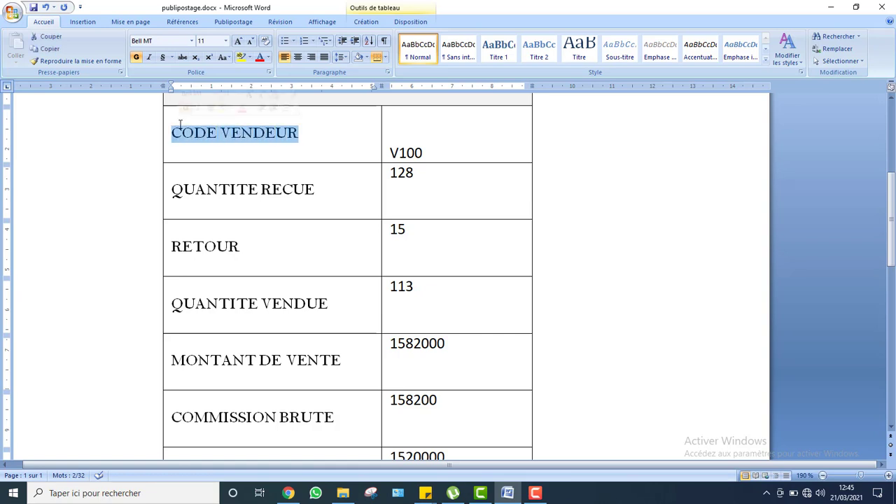
pyautogui.click(68, 60)
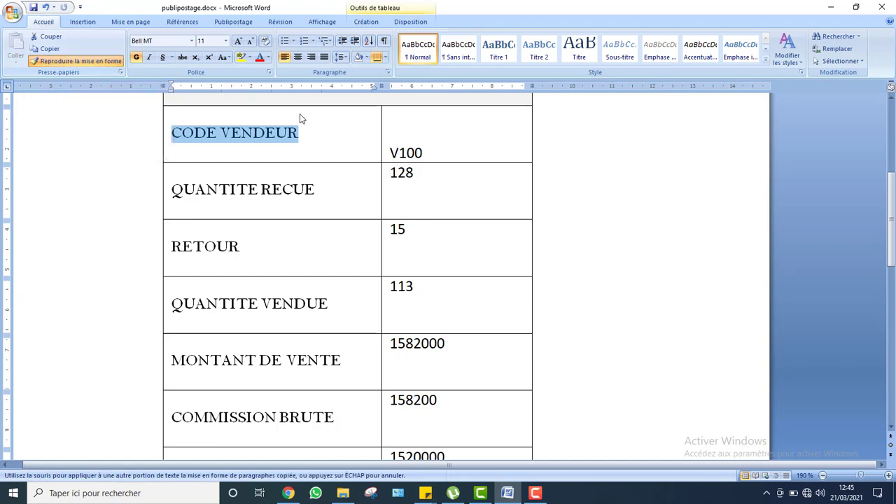
pyautogui.moveTo(386, 150); pyautogui.dragTo(433, 154)
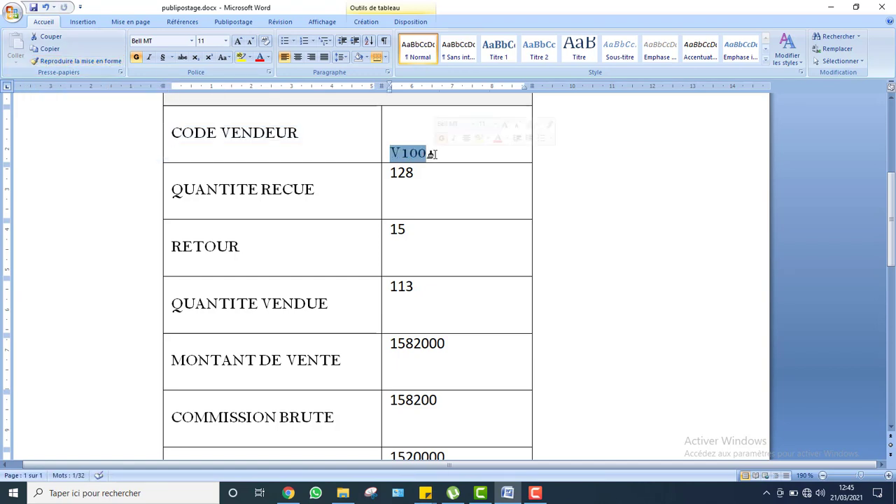
# Copy the formatting of the QUANTITE RECUE label onto the remaining merged values, from QUANTITE RECUE down to COMMISSION NETTE
pyautogui.click(332, 194)
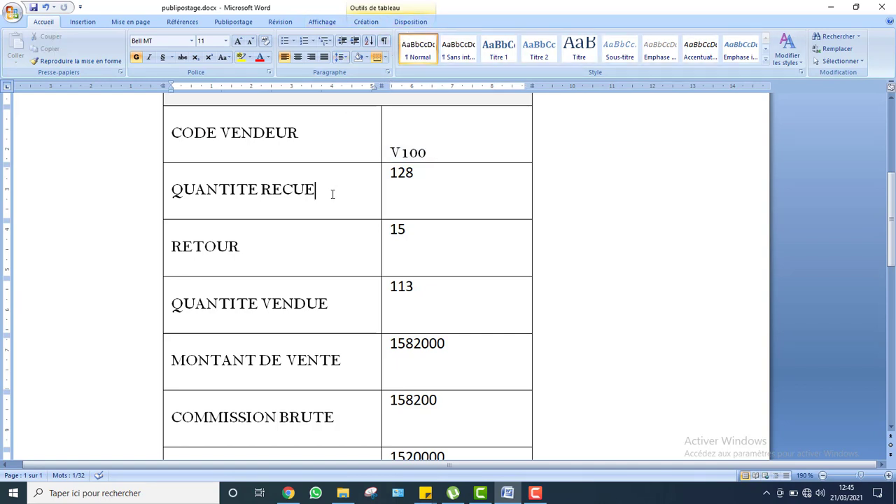
pyautogui.click(55, 62)
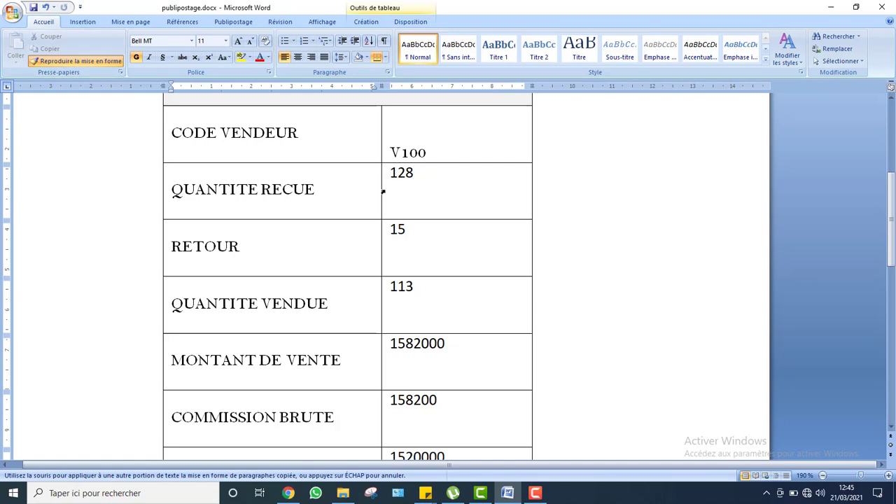
pyautogui.moveTo(382, 171)
pyautogui.mouseDown()
pyautogui.moveTo(430, 454)
pyautogui.moveTo(436, 392)
pyautogui.mouseUp()
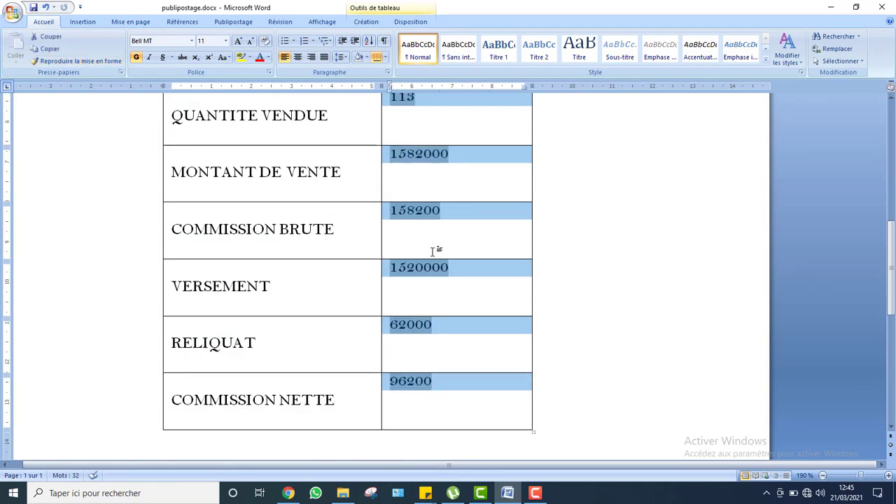
# Center the merged values horizontally and vertically in their cells, from CODE VENDEUR down to COMMISSION NETTE
pyautogui.click(432, 210)
pyautogui.scroll(3, 488, 335)
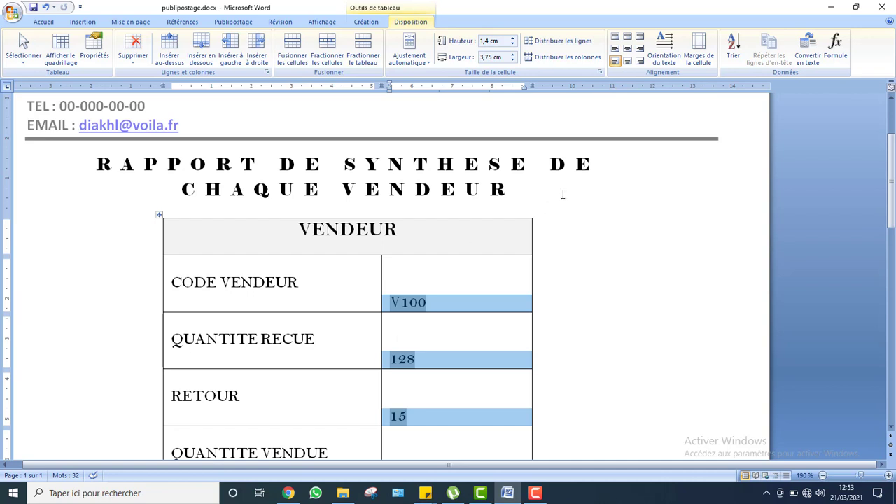
pyautogui.click(616, 50)
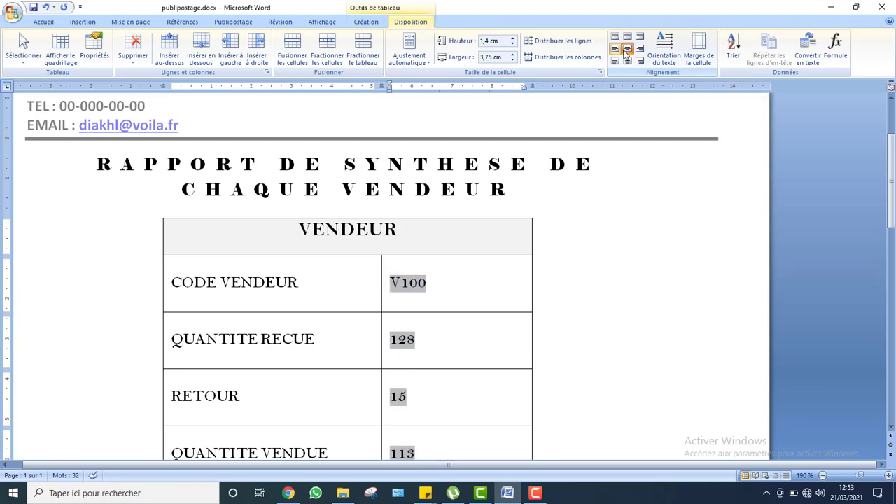
pyautogui.click(627, 50)
pyautogui.click(567, 216)
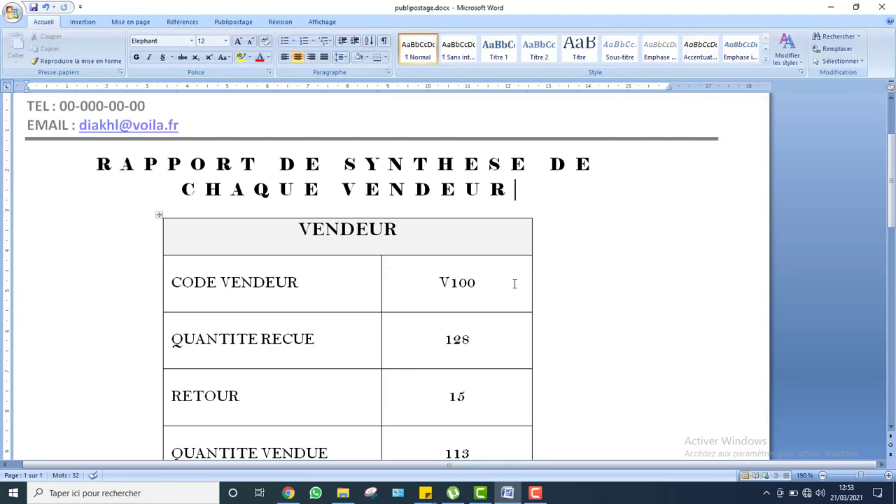
# Step through the mail merge preview one record at a time from record 1 to record 10
pyautogui.doubleClick(455, 273)
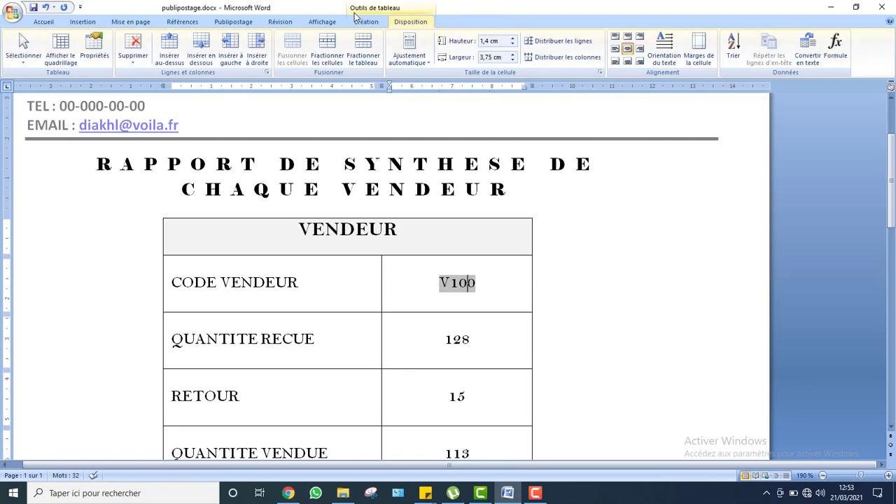
pyautogui.click(235, 26)
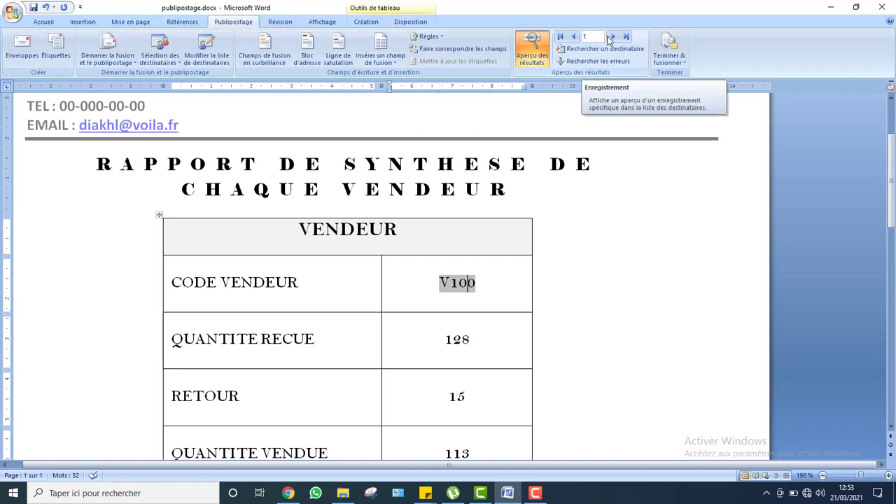
pyautogui.click(614, 39)
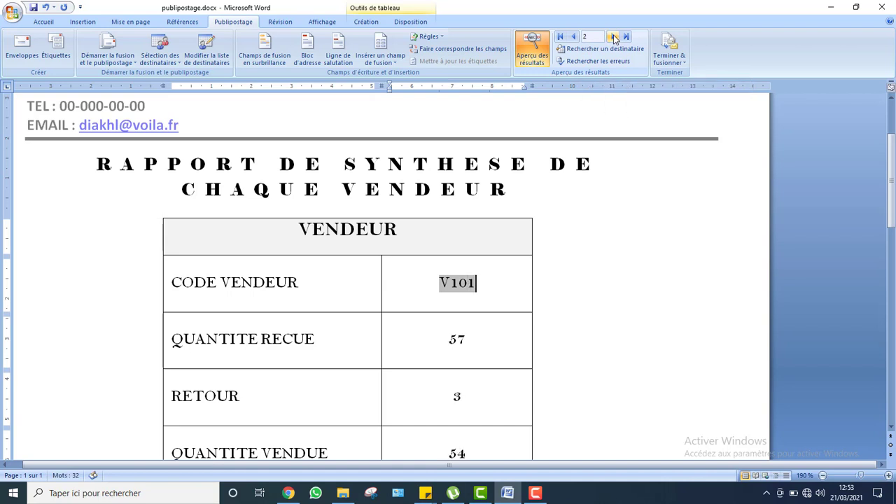
pyautogui.moveTo(892, 173); pyautogui.dragTo(891, 203)
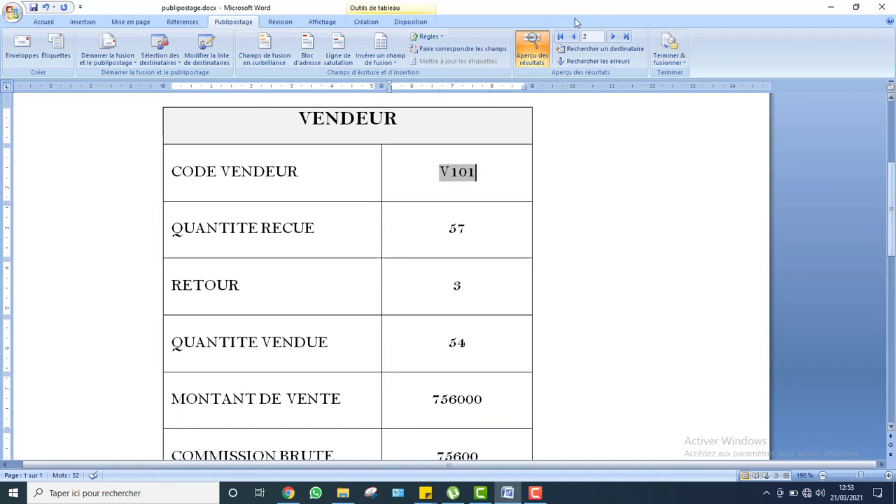
pyautogui.click(613, 37)
pyautogui.click(614, 38)
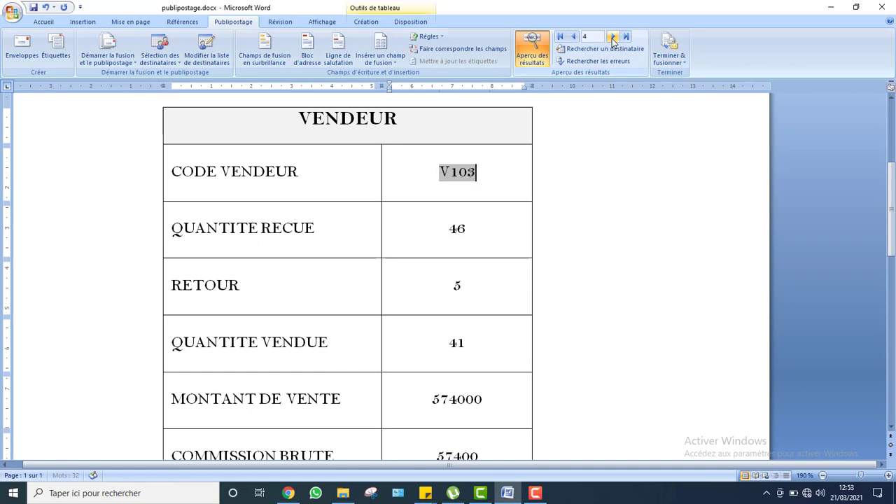
pyautogui.click(614, 38)
pyautogui.click(613, 38)
pyautogui.click(613, 38)
pyautogui.click(613, 37)
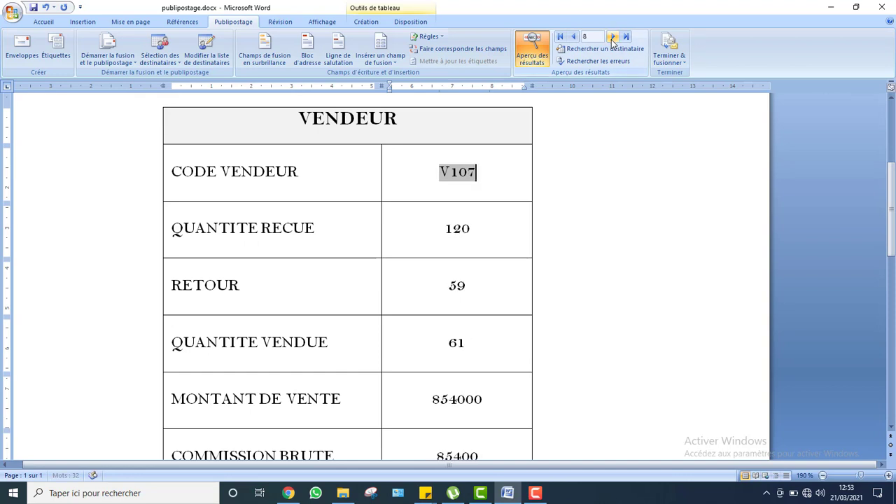
pyautogui.click(613, 38)
pyautogui.click(613, 38)
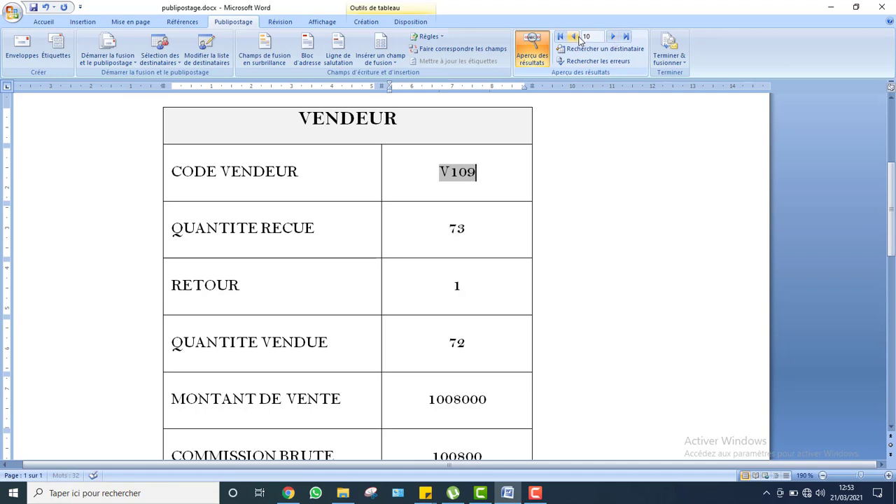
# Preview the previous record, the first record and the last record, and check the last seller's values
pyautogui.click(576, 38)
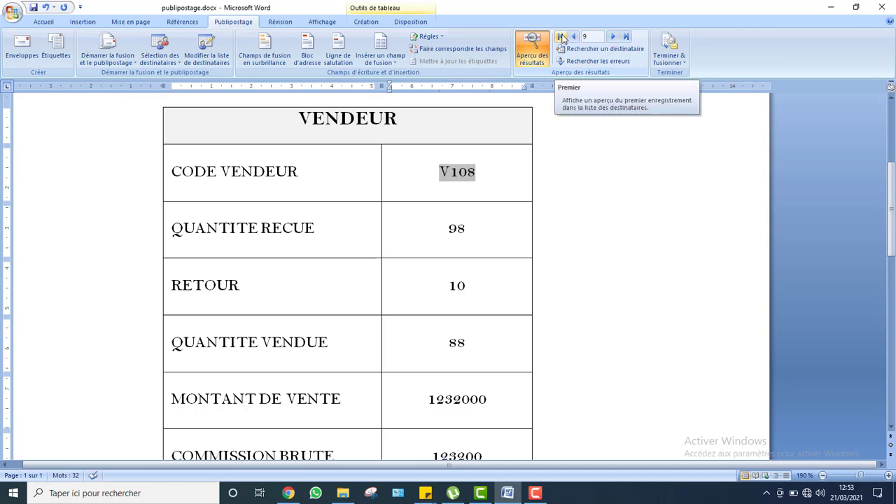
pyautogui.click(562, 38)
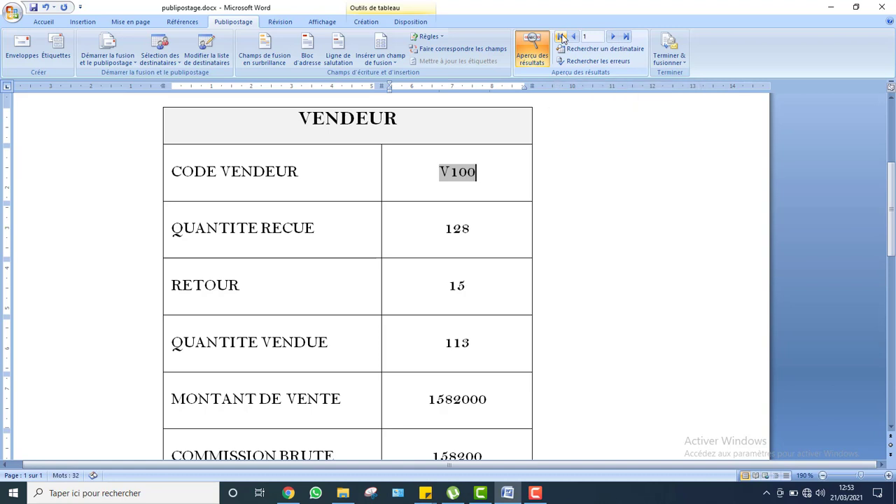
pyautogui.click(627, 37)
pyautogui.moveTo(888, 182); pyautogui.dragTo(873, 208)
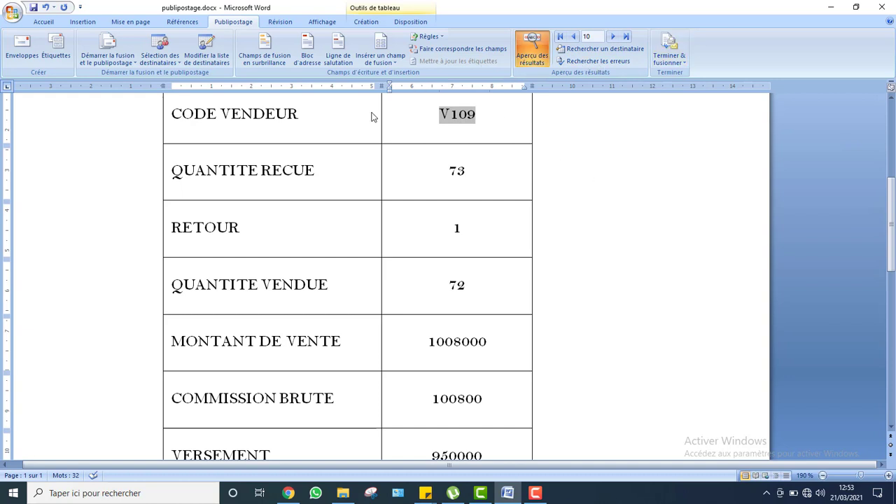
# Merge all records into a new document of individual seller reports
pyautogui.click(673, 67)
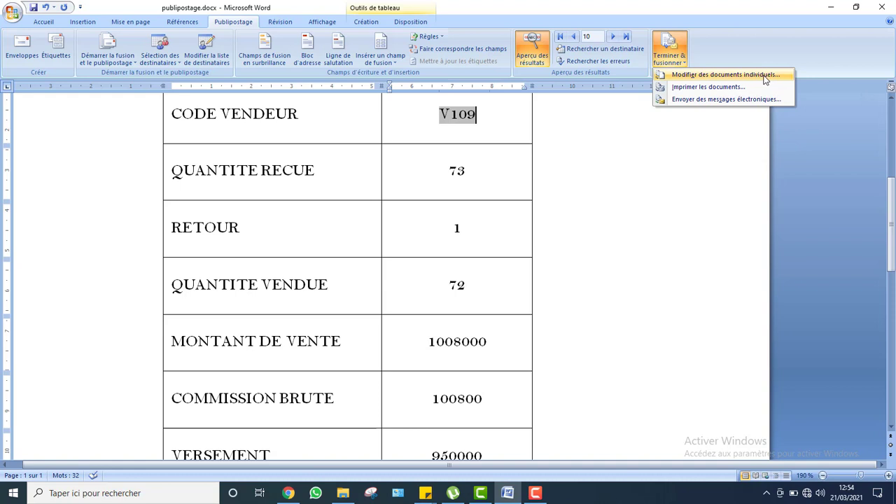
pyautogui.click(733, 76)
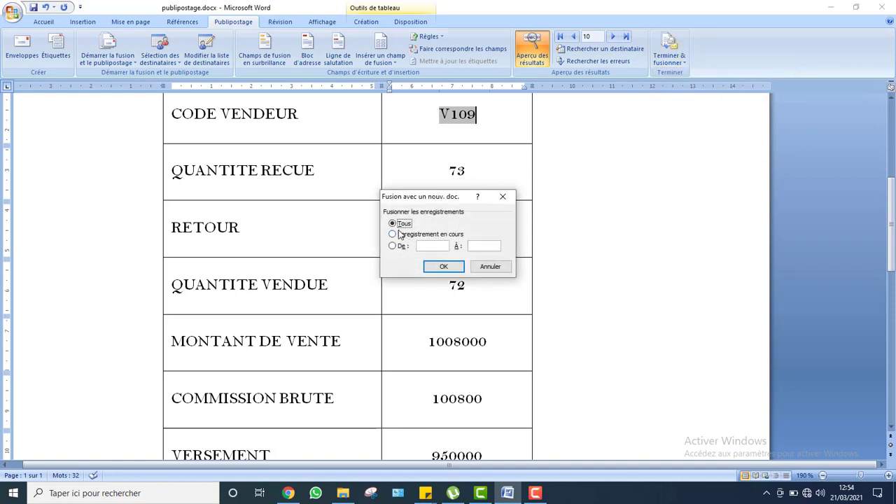
pyautogui.click(405, 236)
pyautogui.click(398, 247)
pyautogui.click(438, 268)
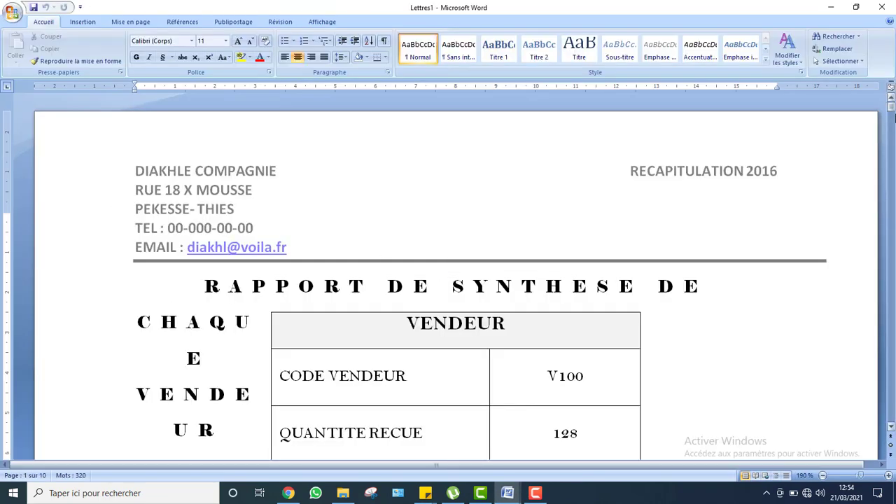
# Check the title layout in the merged reports and close that document without saving it
pyautogui.moveTo(891, 105)
pyautogui.mouseDown()
pyautogui.moveTo(890, 223)
pyautogui.moveTo(889, 102)
pyautogui.mouseUp()
pyautogui.click(387, 287)
pyautogui.click(881, 7)
pyautogui.click(448, 275)
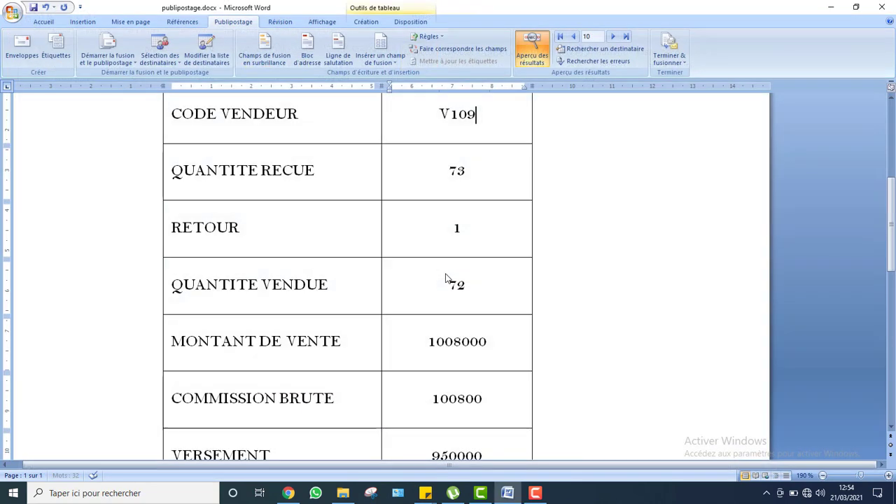
# Add an empty line between the RAPPORT DE SYNTHESE DE CHAQUE VENDEUR title and the VENDEUR table
pyautogui.scroll(3, 894, 244)
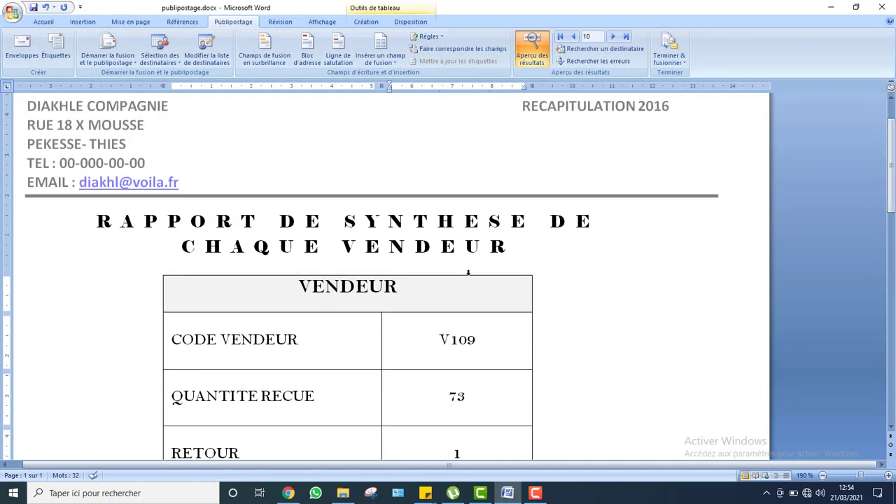
pyautogui.click(523, 255)
pyautogui.press('Return')
pyautogui.write('*')
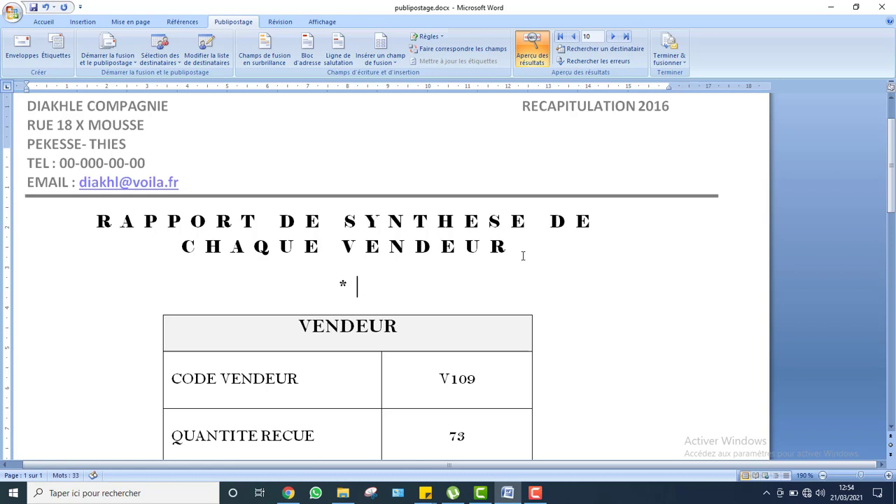
pyautogui.press('BackSpace')
# Merge all records from the corrected publipostage.docx into a new document and check the resulting seller pages
pyautogui.click(669, 49)
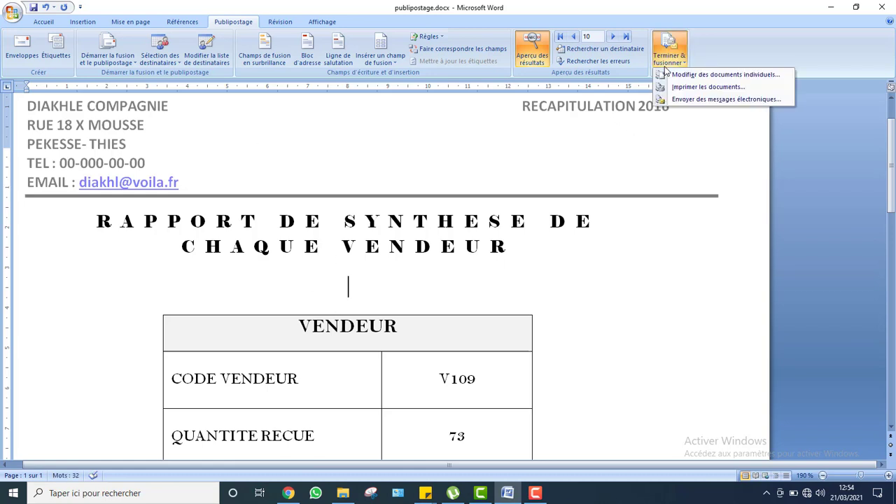
pyautogui.click(680, 75)
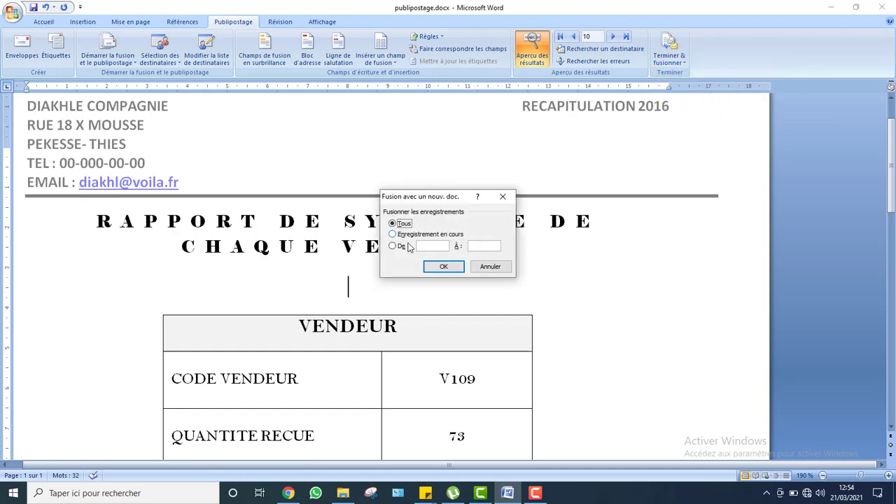
pyautogui.click(444, 266)
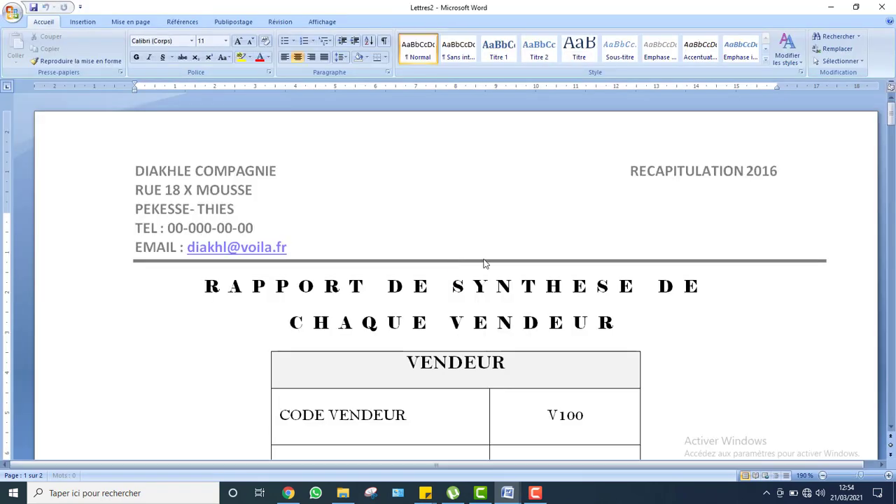
pyautogui.moveTo(891, 106); pyautogui.dragTo(891, 151)
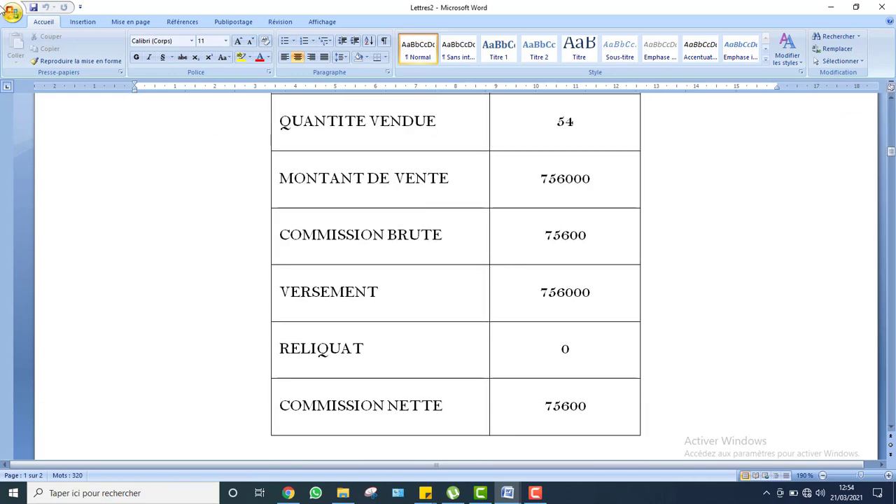
# Save the merged document as RAPPORT DE SYNTHESE DE CHAQUE VENDEUR.docx in the folder named after a monsieur on the Bureau
pyautogui.click(6, 8)
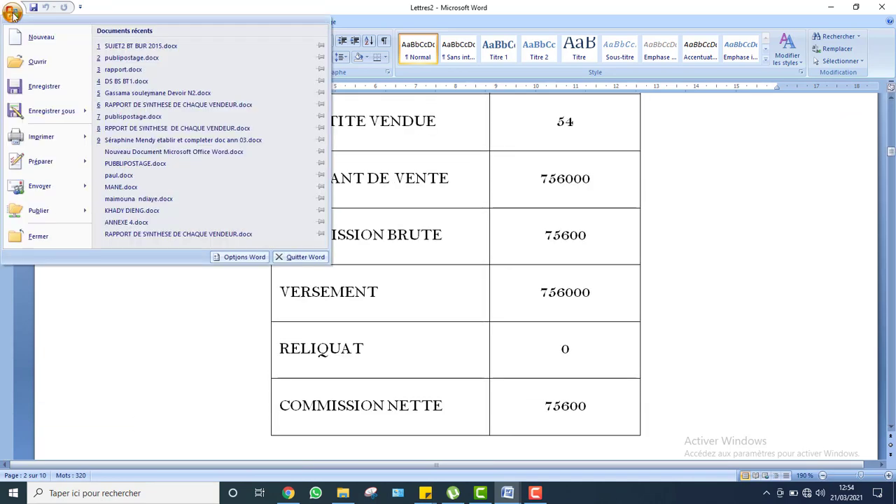
pyautogui.click(49, 108)
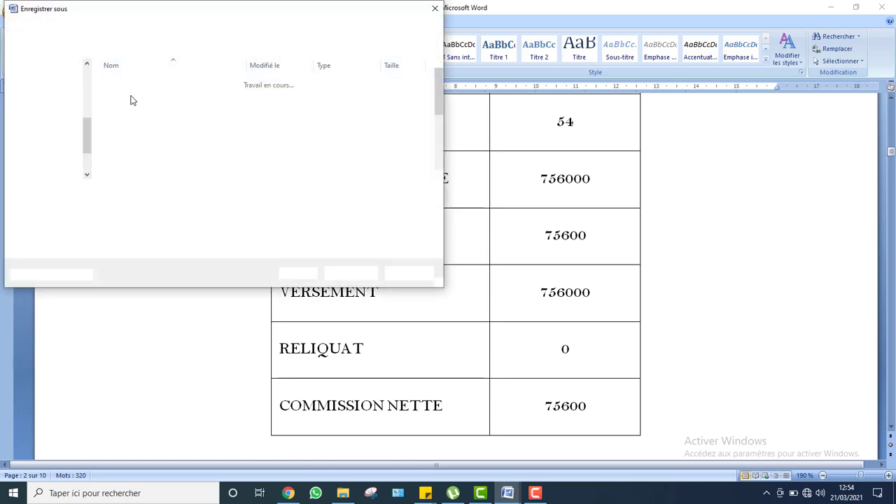
pyautogui.click(44, 83)
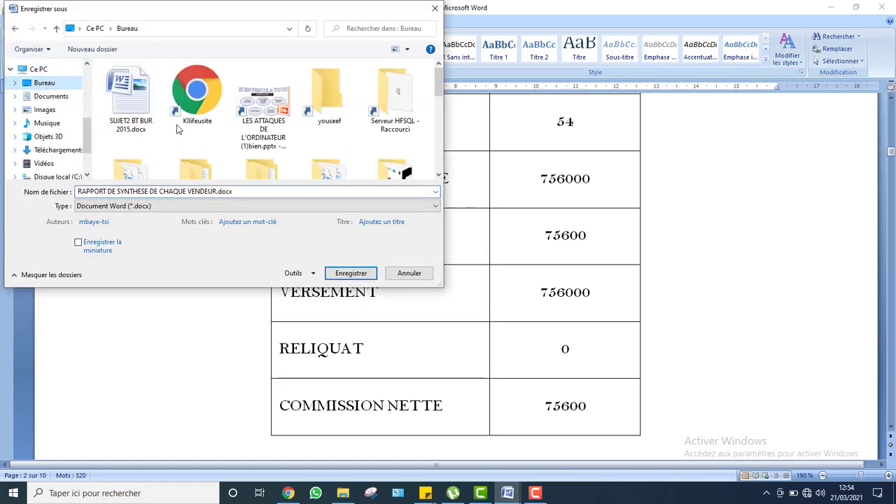
pyautogui.scroll(-3, 343, 88)
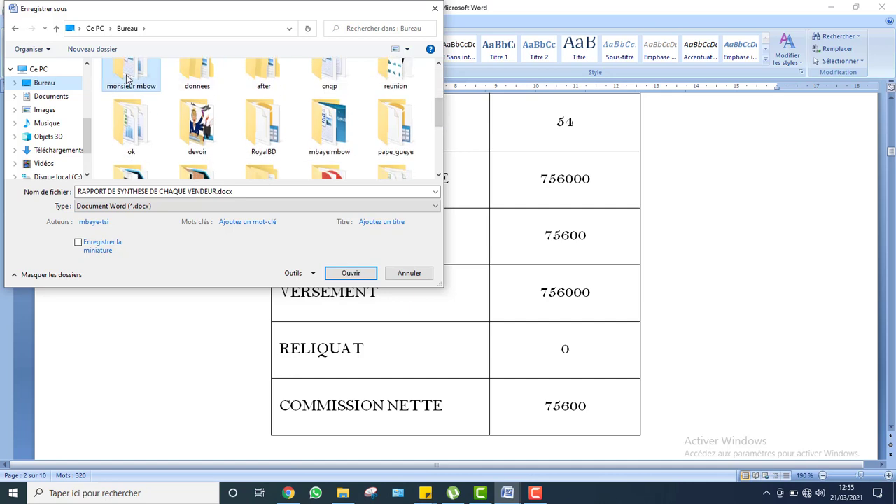
pyautogui.doubleClick(133, 77)
pyautogui.click(348, 275)
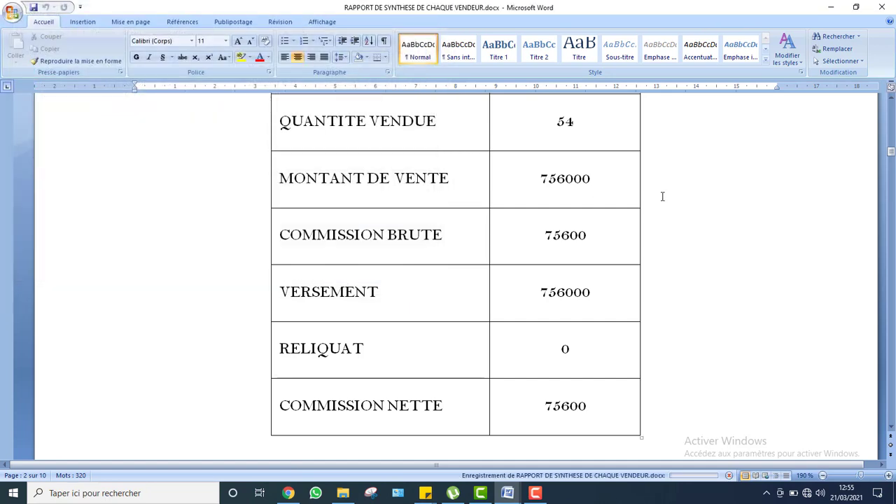
# Close the saved merged report and return to the main document publipostage.docx
pyautogui.click(233, 22)
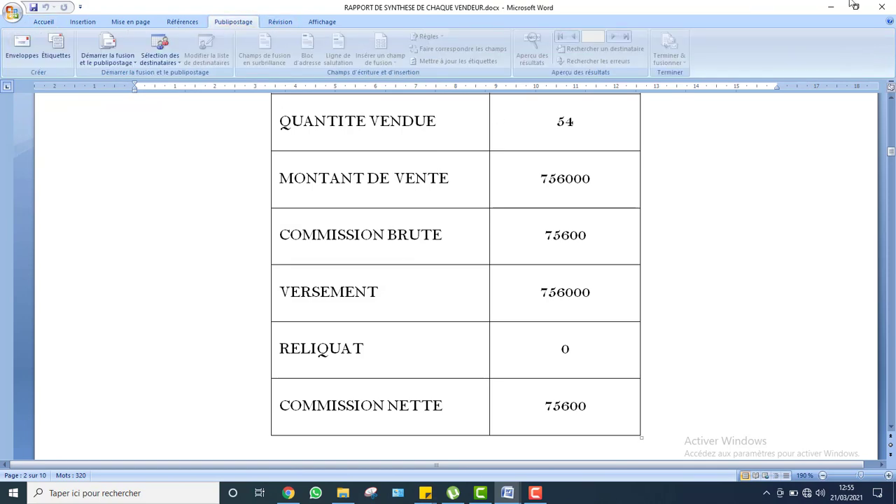
pyautogui.click(882, 7)
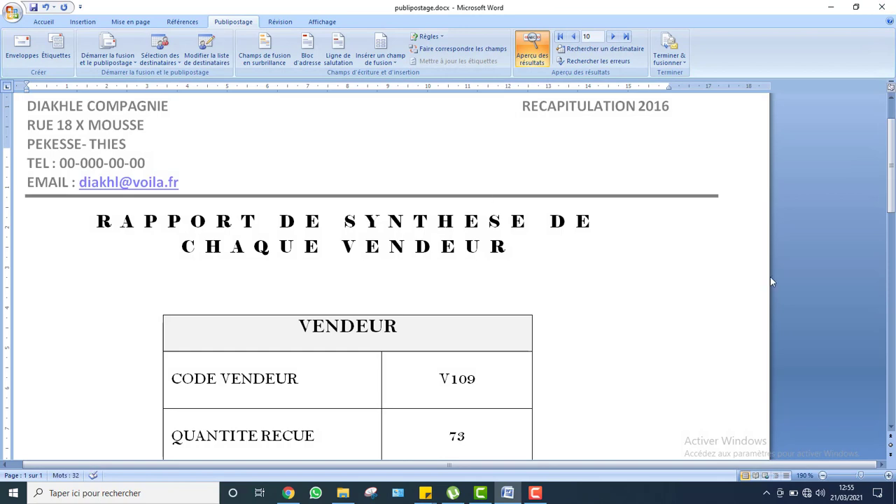
pyautogui.moveTo(333, 465); pyautogui.dragTo(209, 452)
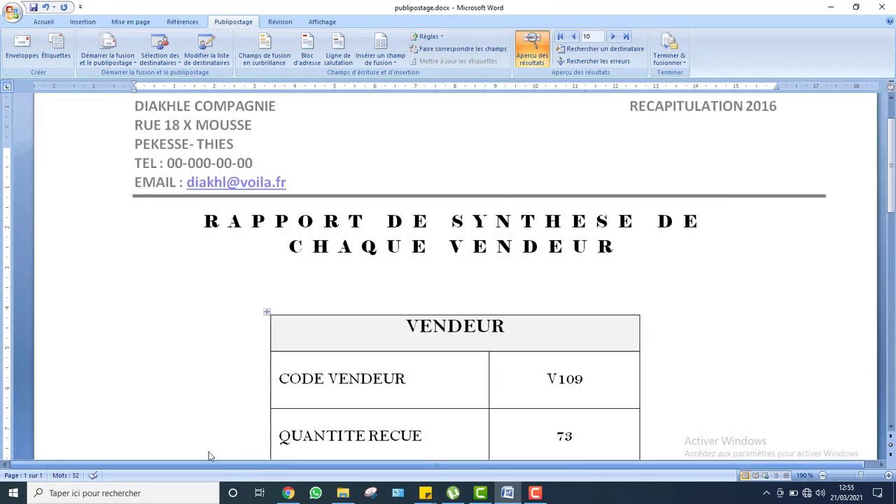
pyautogui.moveTo(893, 133)
pyautogui.mouseDown()
pyautogui.moveTo(893, 338)
pyautogui.moveTo(883, 141)
pyautogui.mouseUp()
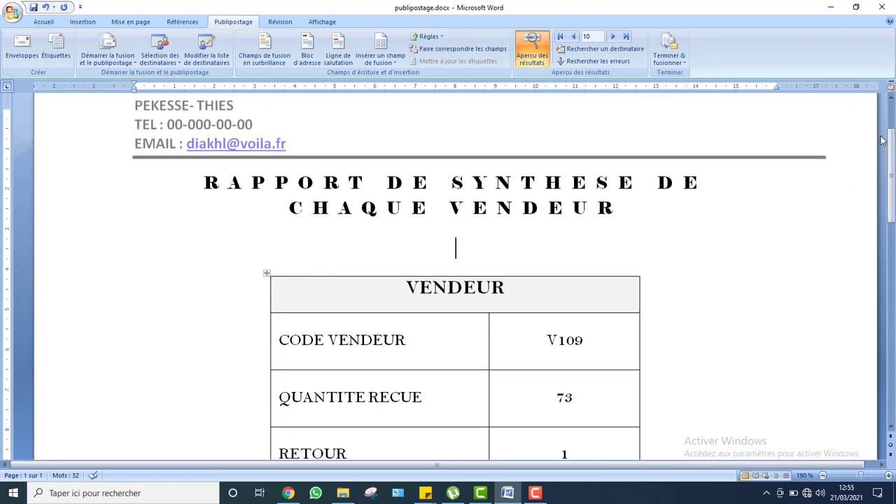